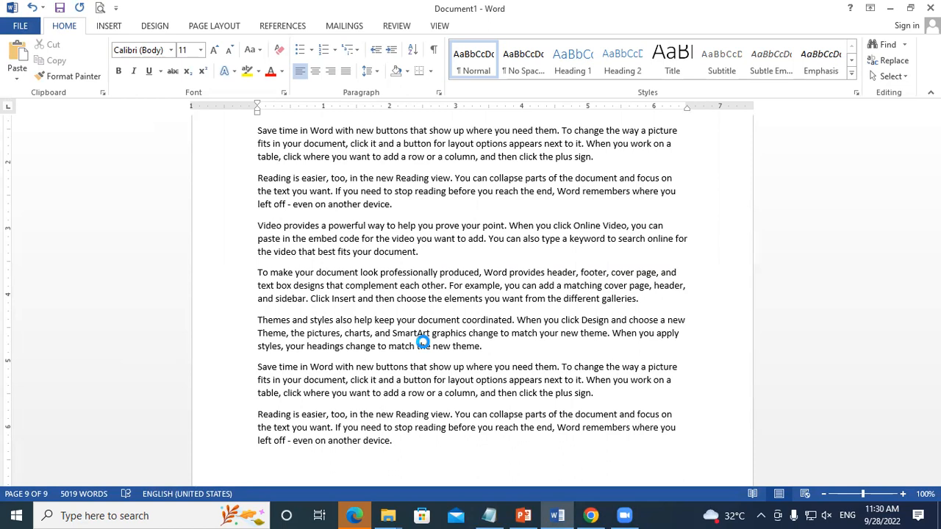
Scroll back to the very top of page 1 of the document
{"action": "scroll", "coordinate": [540, 190], "scroll_direction": "up", "scroll_amount": 10}
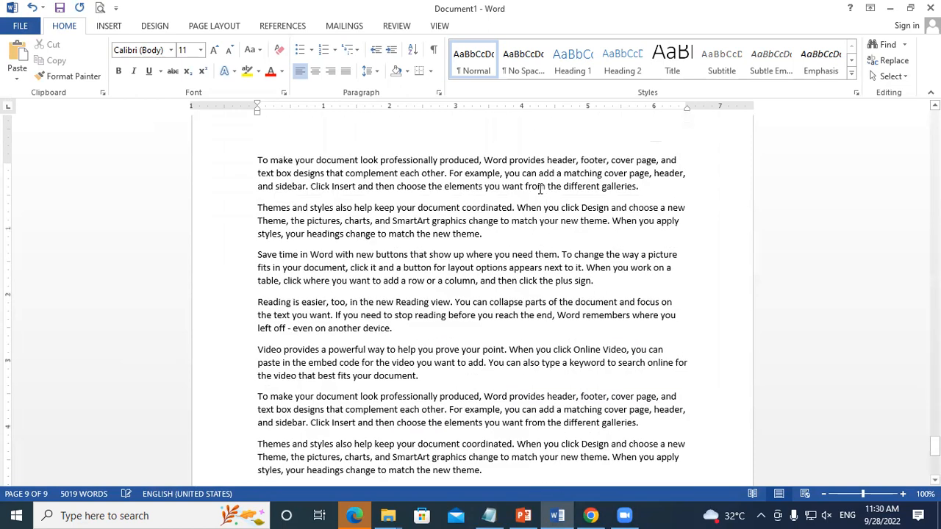
{"action": "scroll", "coordinate": [540, 189], "scroll_direction": "up", "scroll_amount": 15}
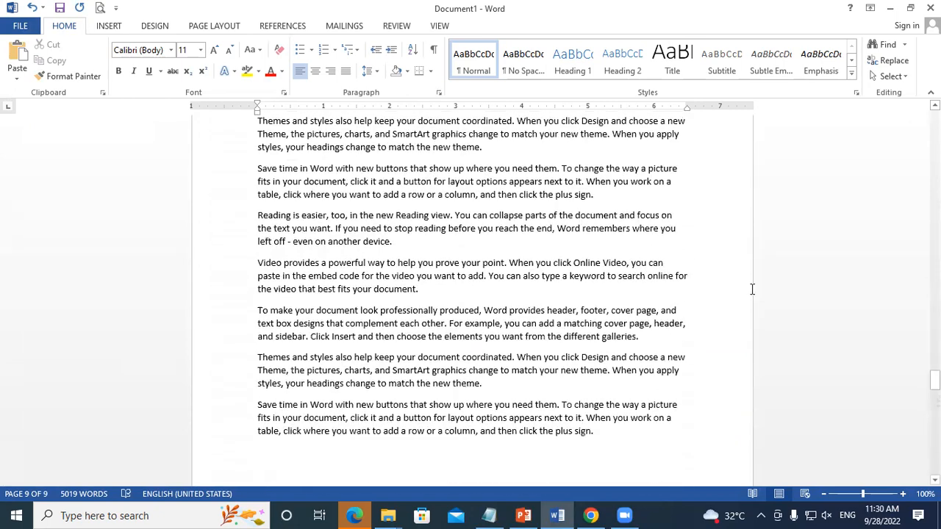
{"action": "left_click_drag", "start_coordinate": [934, 380], "coordinate": [934, 118]}
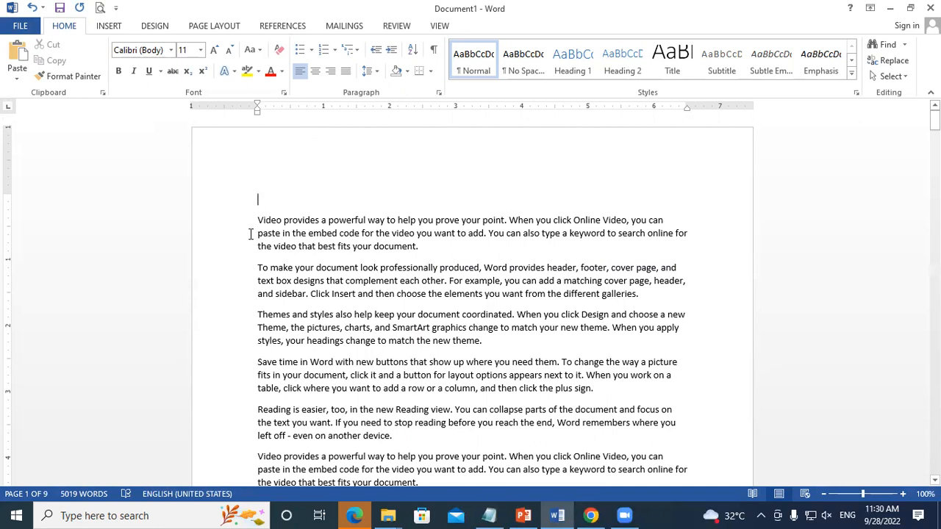
Insert the orange Integral built-in header design at the top of the pages
{"action": "left_click", "coordinate": [103, 27]}
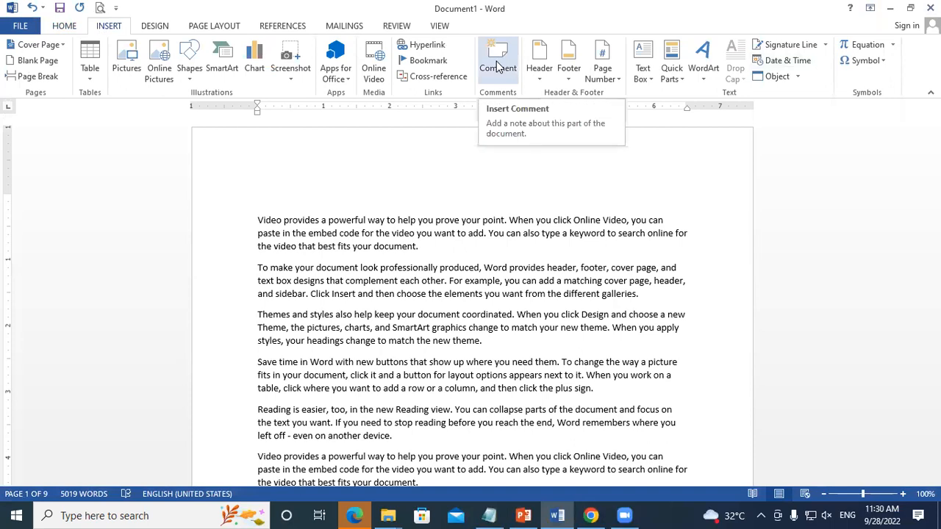
{"action": "left_click", "coordinate": [541, 81]}
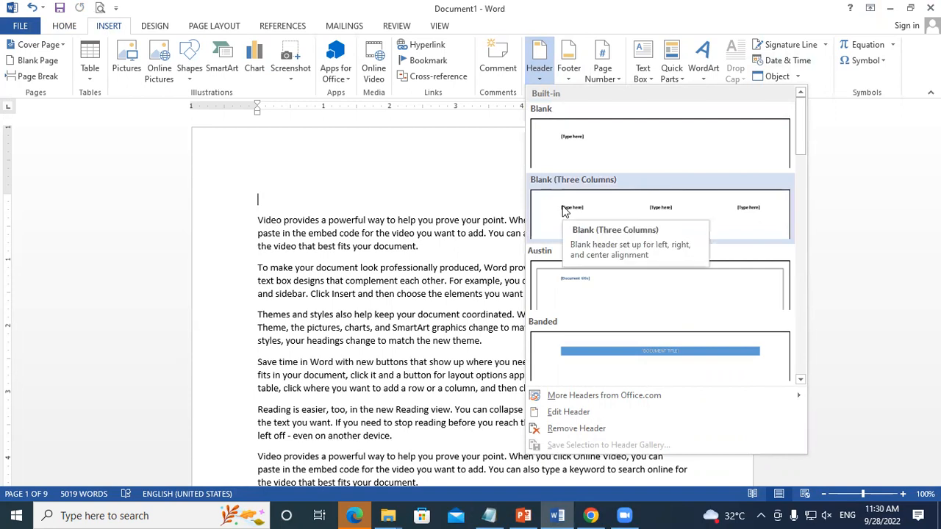
{"action": "scroll", "coordinate": [588, 225], "scroll_direction": "down", "scroll_amount": 3}
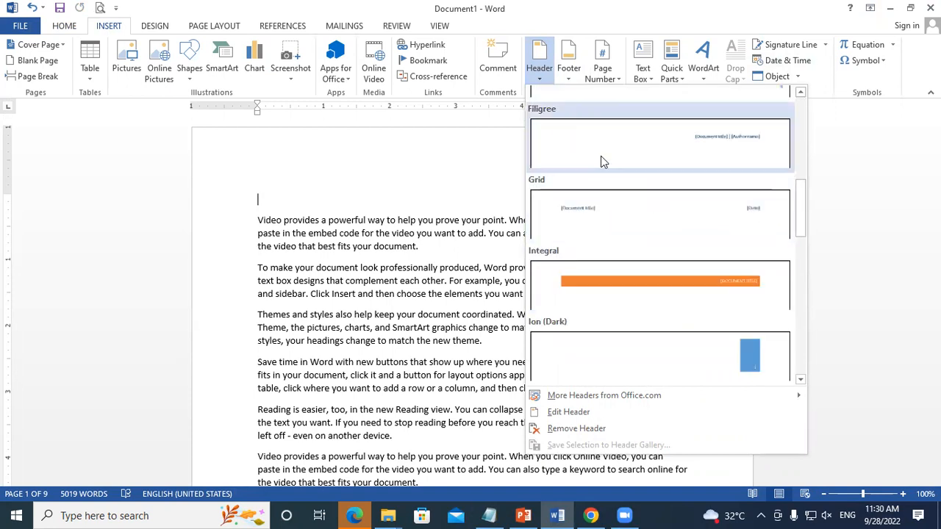
{"action": "scroll", "coordinate": [615, 234], "scroll_direction": "down", "scroll_amount": 3}
{"action": "scroll", "coordinate": [622, 266], "scroll_direction": "down", "scroll_amount": 2}
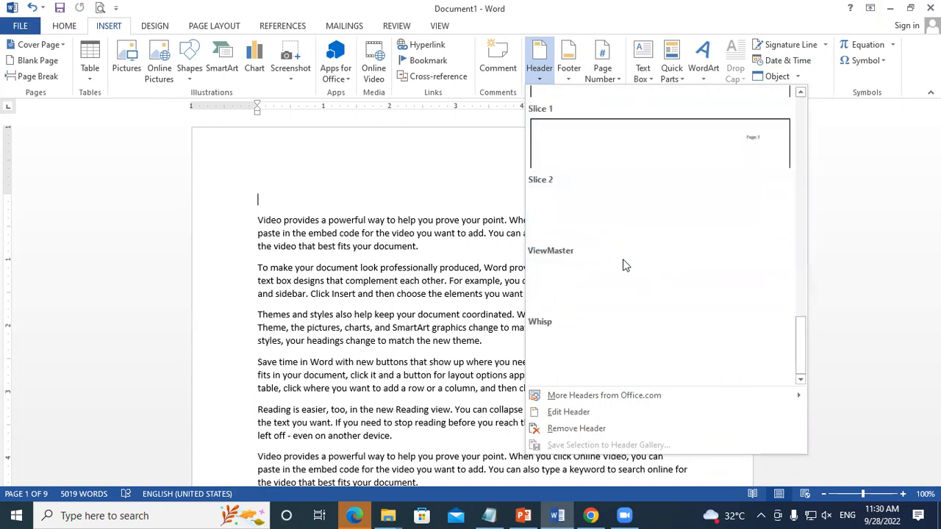
{"action": "scroll", "coordinate": [688, 303], "scroll_direction": "up", "scroll_amount": 5}
{"action": "scroll", "coordinate": [679, 295], "scroll_direction": "up", "scroll_amount": 5}
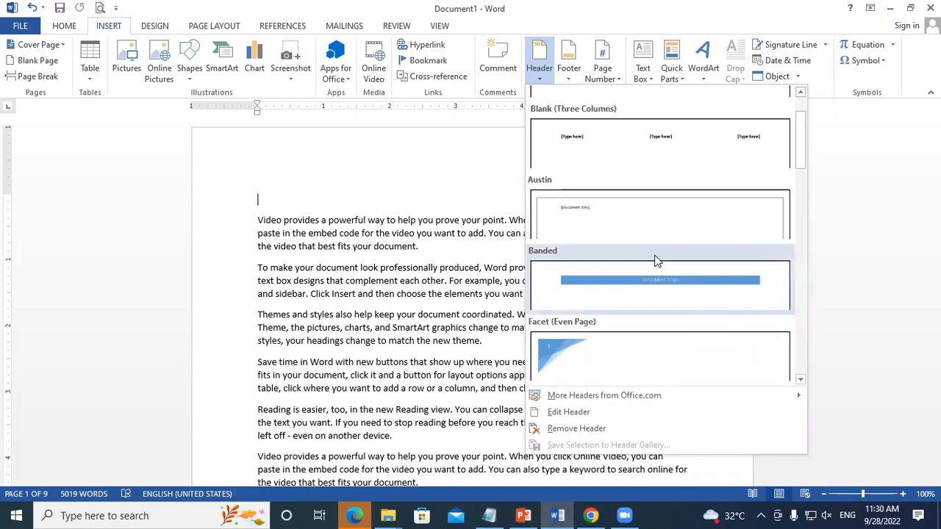
{"action": "scroll", "coordinate": [649, 250], "scroll_direction": "down", "scroll_amount": 3}
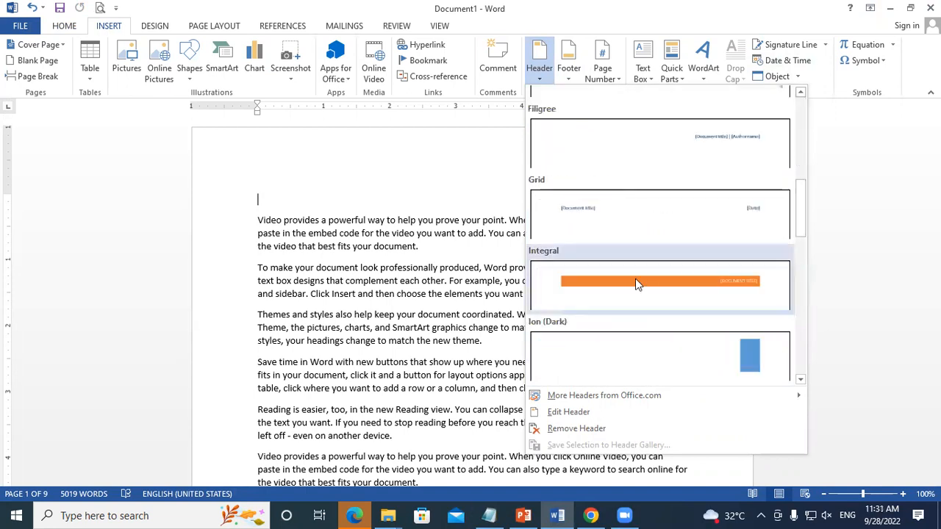
{"action": "left_click", "coordinate": [681, 291]}
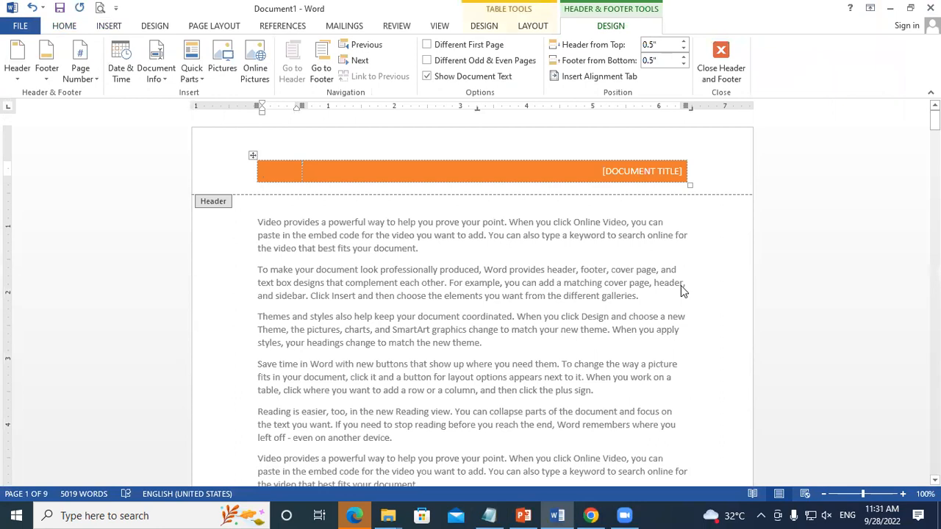
Replace the header's [DOCUMENT TITLE] placeholder with 'GAYATRI INSTITUTE OF TECHNOLOGY'
{"action": "left_click", "coordinate": [710, 46]}
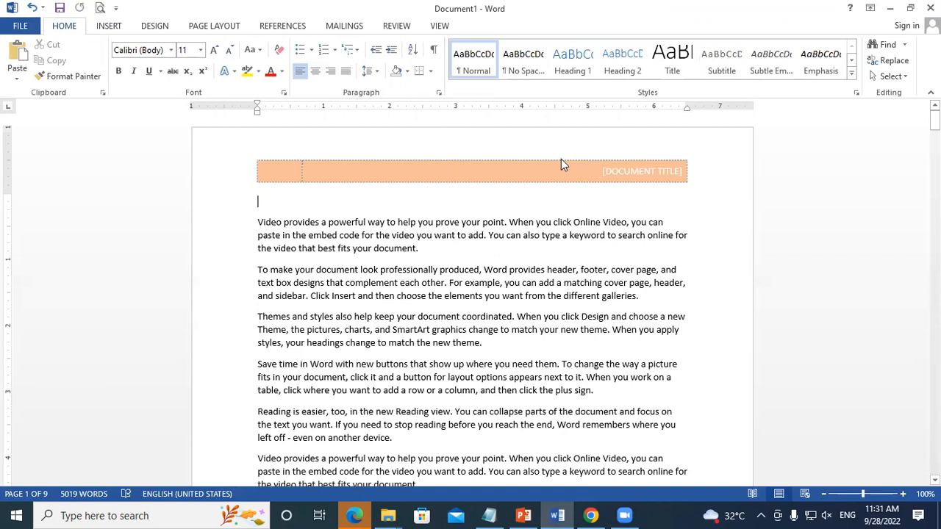
{"action": "double_click", "coordinate": [614, 171]}
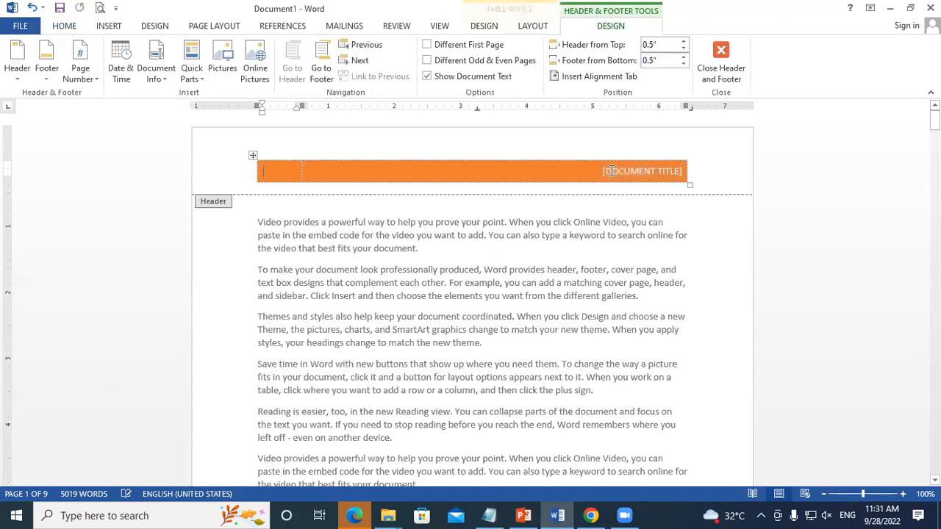
{"action": "left_click", "coordinate": [602, 171]}
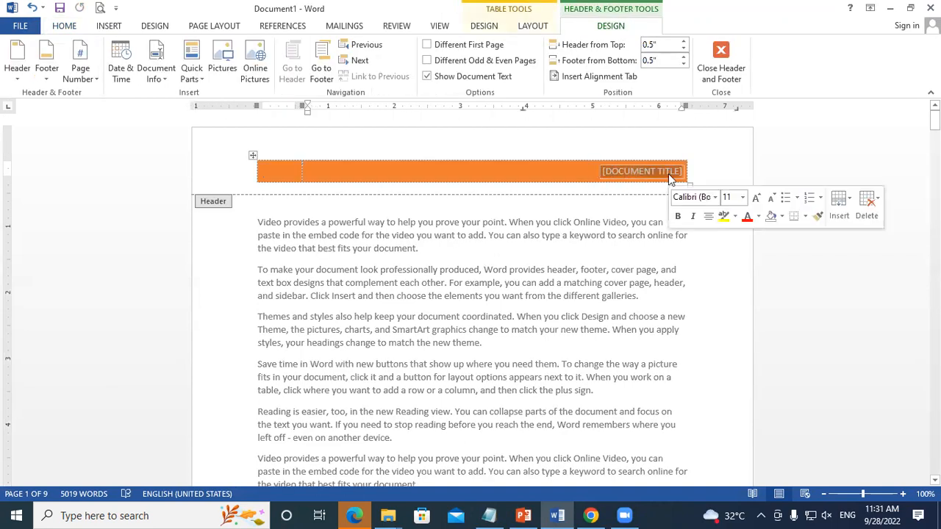
{"action": "key", "text": "Delete"}
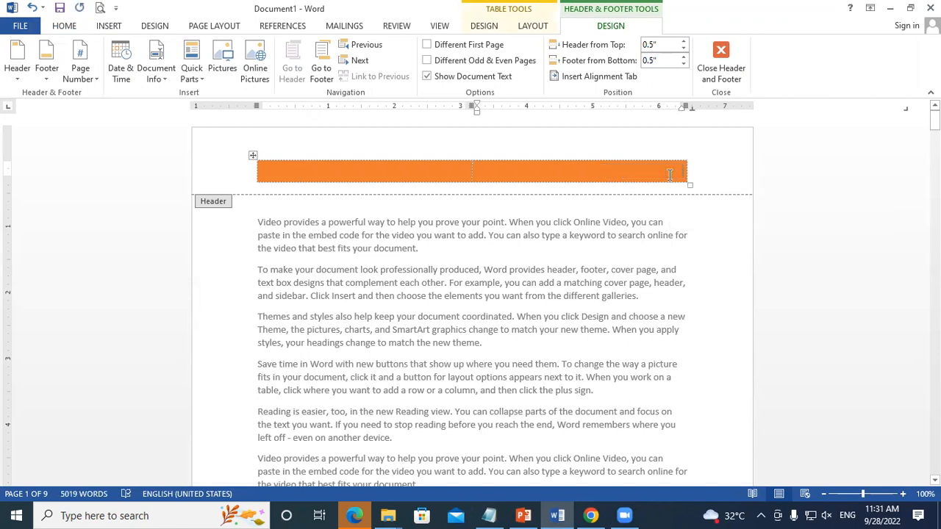
{"action": "type", "text": "G"}
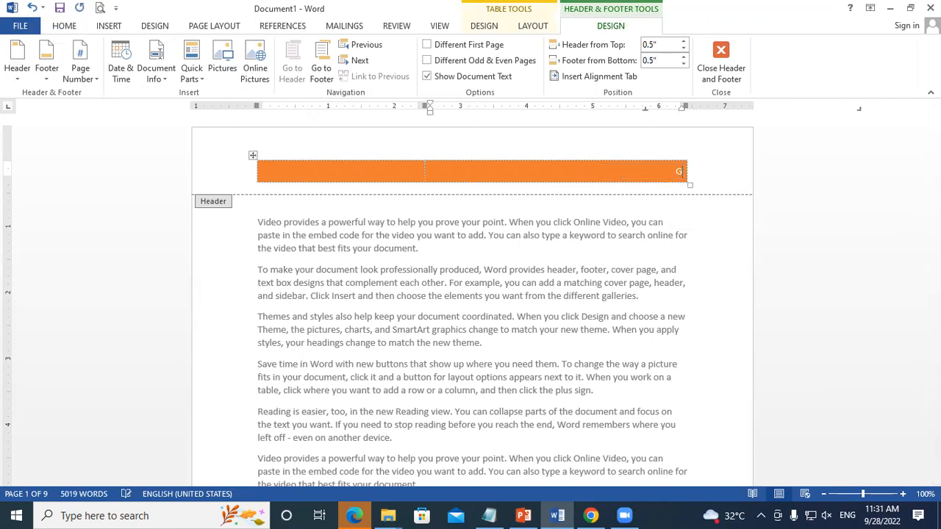
{"action": "type", "text": "AYATRI INSTITUTE OF TECHNOLOGY"}
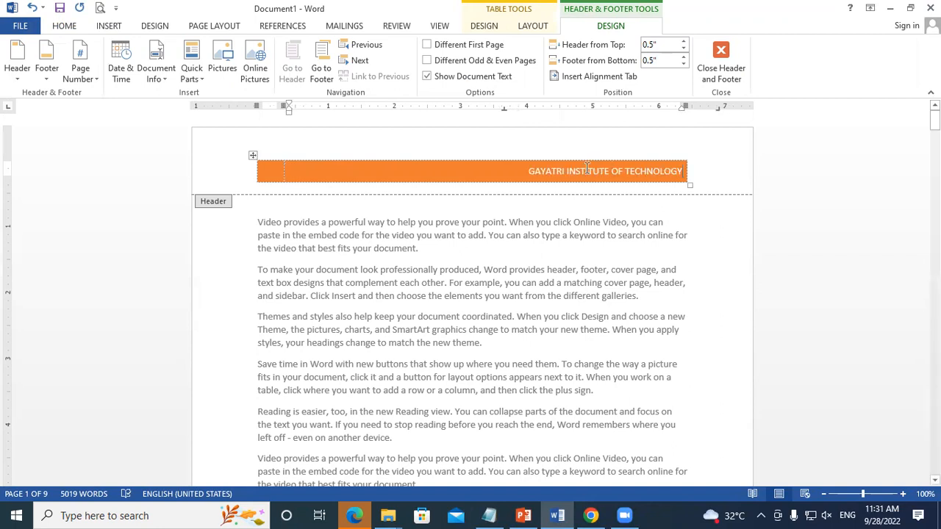
Enlarge the header title text to 28 pt so it fits on one line
{"action": "left_click_drag", "start_coordinate": [530, 171], "coordinate": [683, 177]}
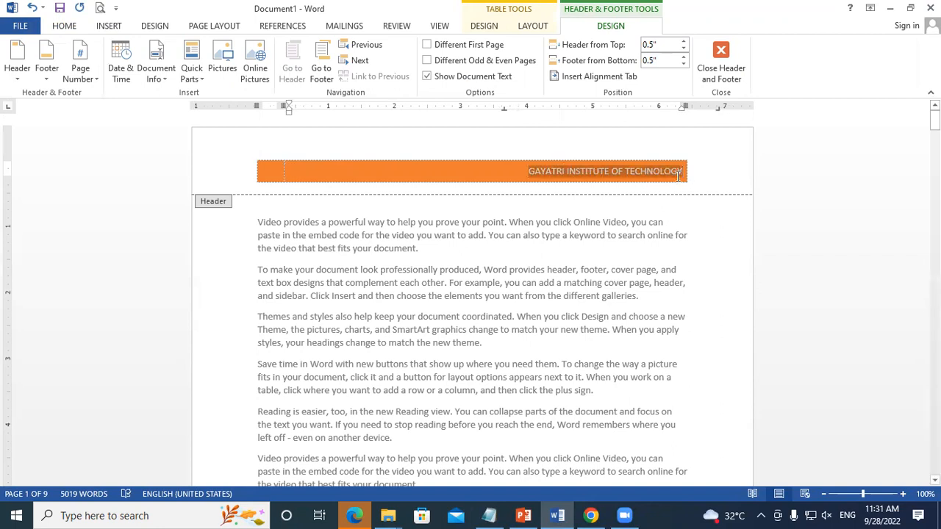
{"action": "left_click", "coordinate": [66, 28]}
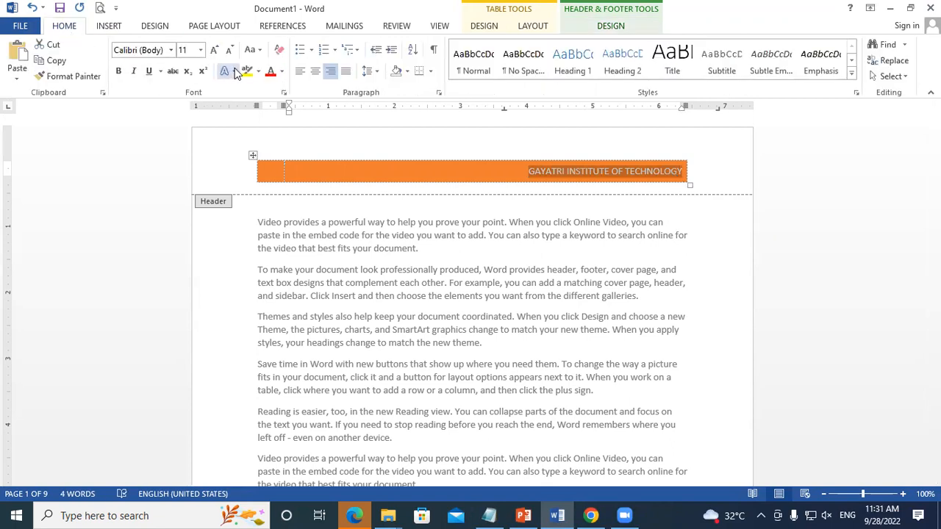
{"action": "left_click", "coordinate": [214, 51]}
{"action": "left_click", "coordinate": [214, 51]}
{"action": "left_click", "coordinate": [214, 52]}
{"action": "left_click", "coordinate": [214, 51]}
{"action": "left_click", "coordinate": [214, 51]}
{"action": "left_click", "coordinate": [214, 51]}
{"action": "left_click", "coordinate": [214, 51]}
{"action": "left_click", "coordinate": [213, 51]}
{"action": "left_click", "coordinate": [214, 52]}
{"action": "left_click", "coordinate": [214, 51]}
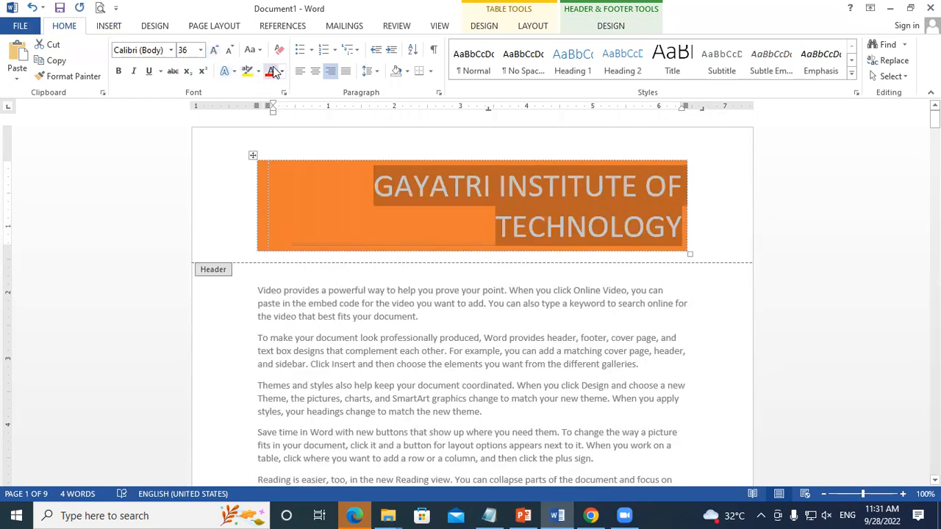
{"action": "left_click", "coordinate": [229, 49]}
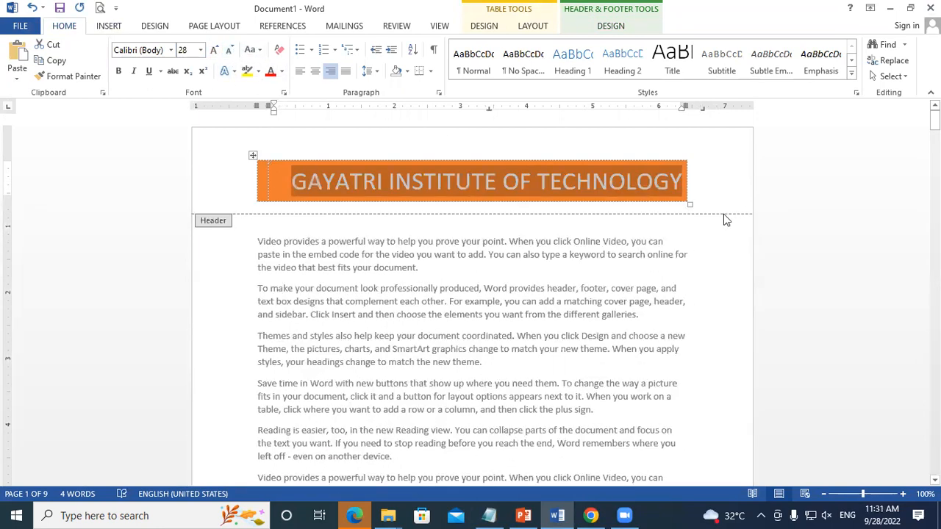
Deselect the title and close Header and Footer to return to the body text
{"action": "left_click", "coordinate": [718, 183]}
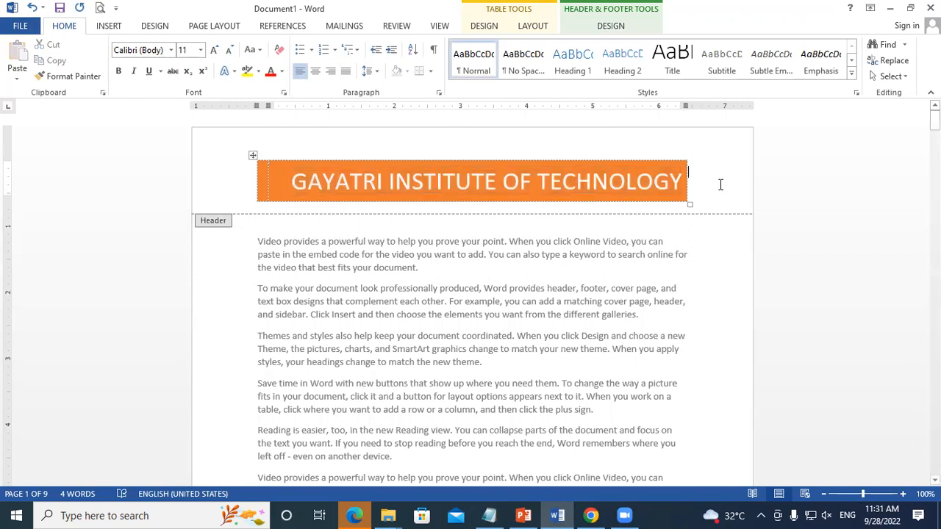
{"action": "left_click", "coordinate": [671, 166]}
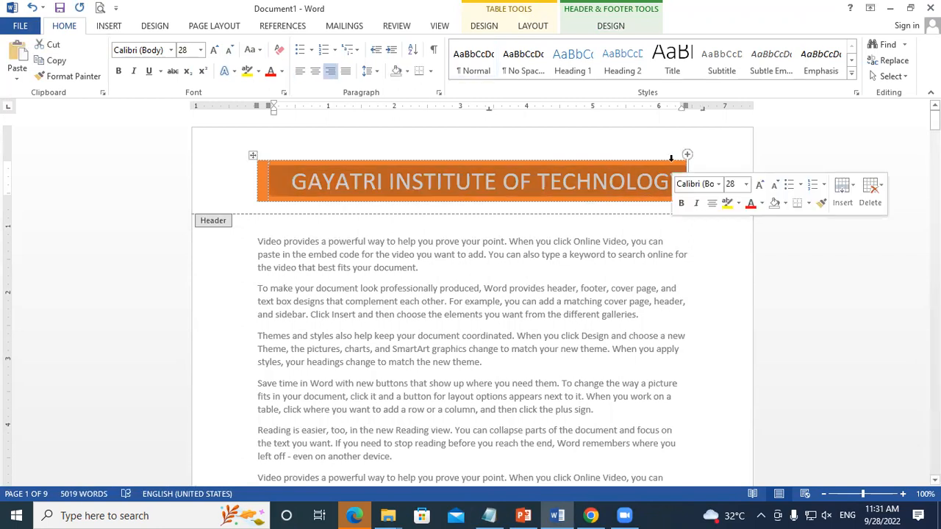
{"action": "left_click", "coordinate": [637, 164]}
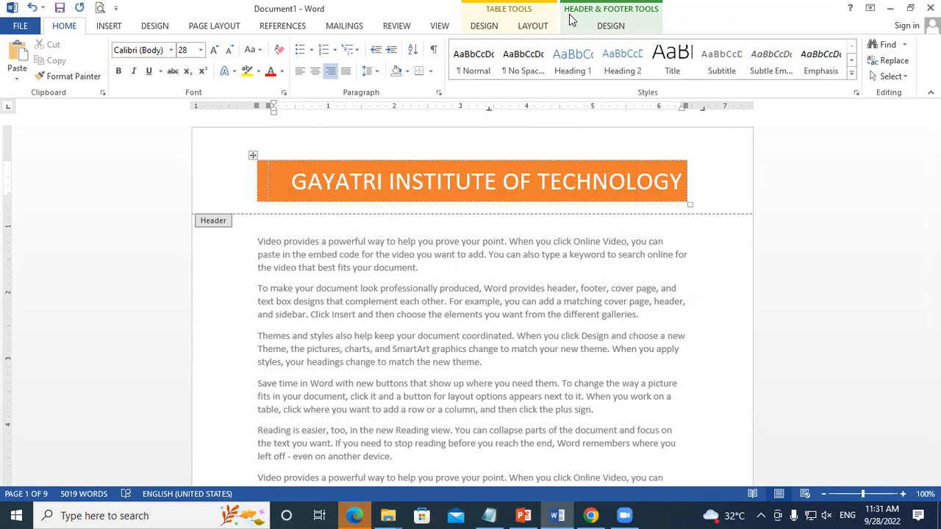
{"action": "left_click", "coordinate": [601, 29]}
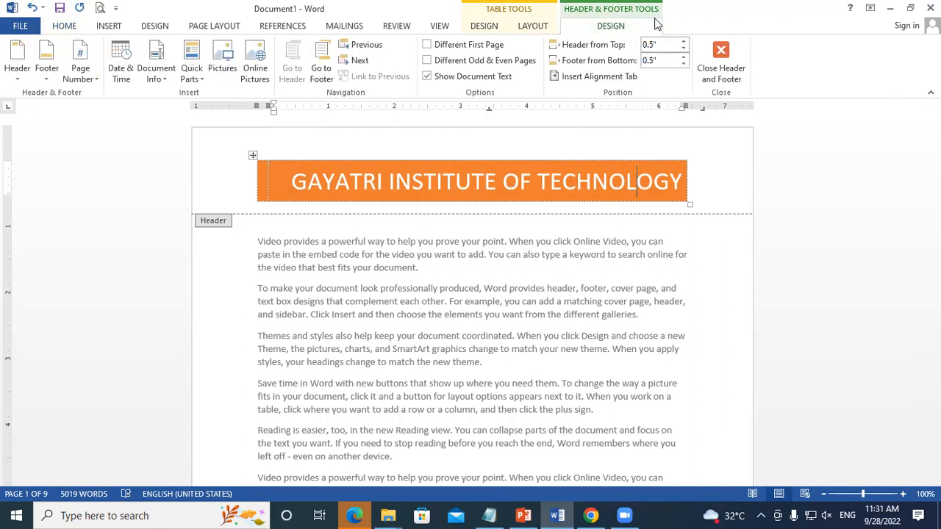
{"action": "left_click", "coordinate": [719, 64]}
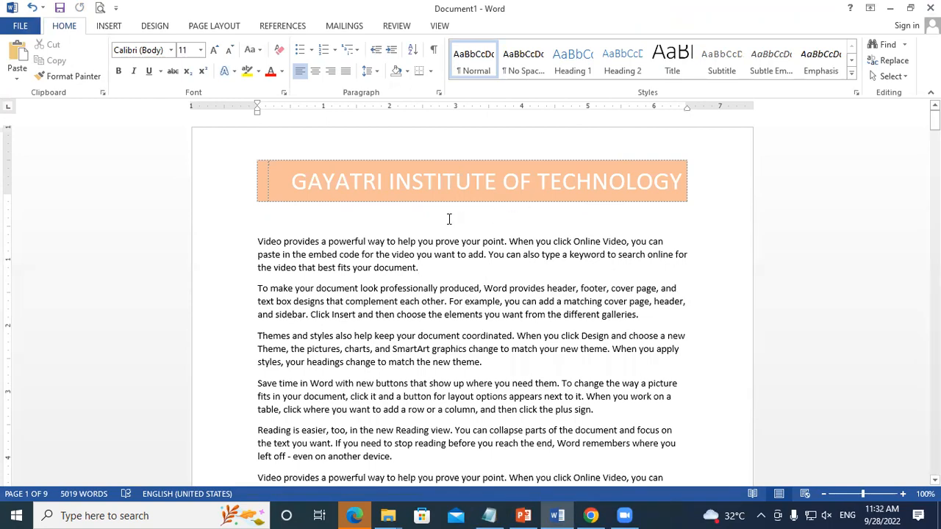
Scroll down to page 9 and place the cursor in its body text
{"action": "scroll", "coordinate": [445, 215], "scroll_direction": "down", "scroll_amount": 3}
{"action": "scroll", "coordinate": [443, 215], "scroll_direction": "down", "scroll_amount": 18}
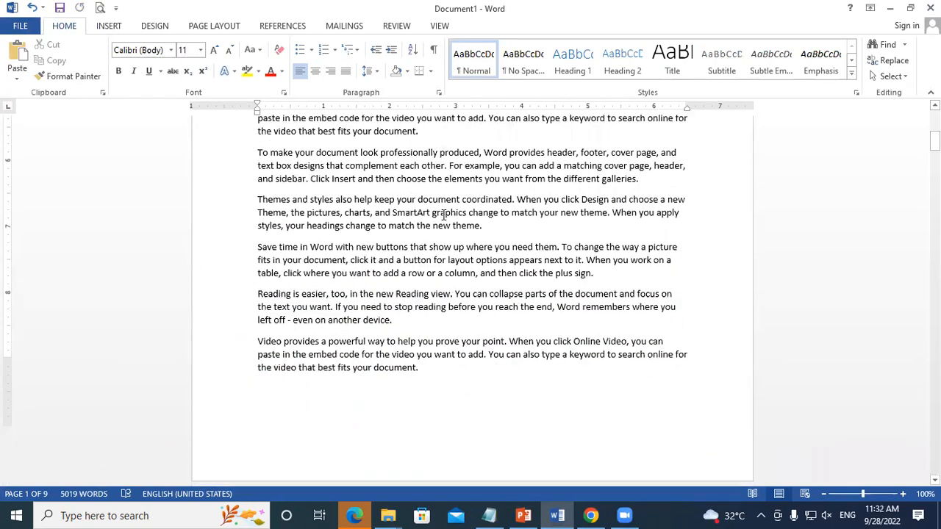
{"action": "scroll", "coordinate": [443, 217], "scroll_direction": "down", "scroll_amount": 15}
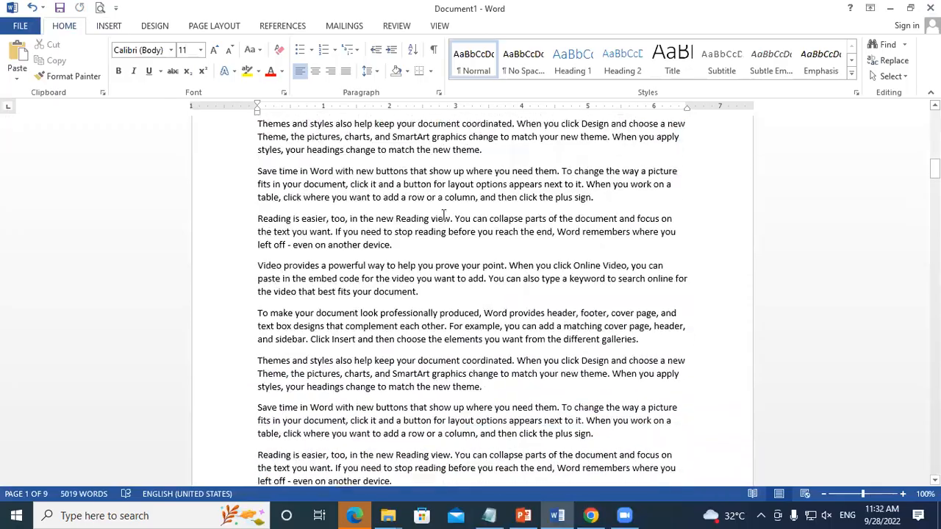
{"action": "scroll", "coordinate": [443, 214], "scroll_direction": "down", "scroll_amount": 15}
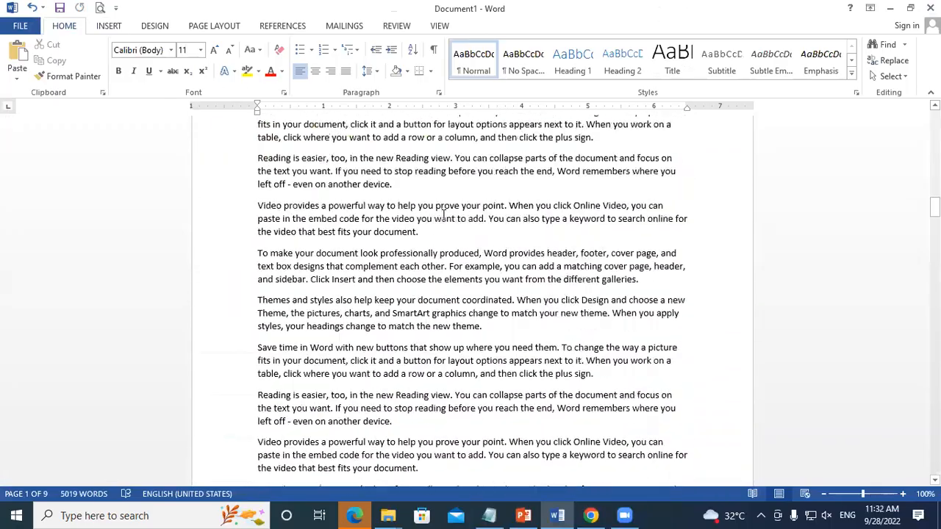
{"action": "scroll", "coordinate": [443, 214], "scroll_direction": "down", "scroll_amount": 15}
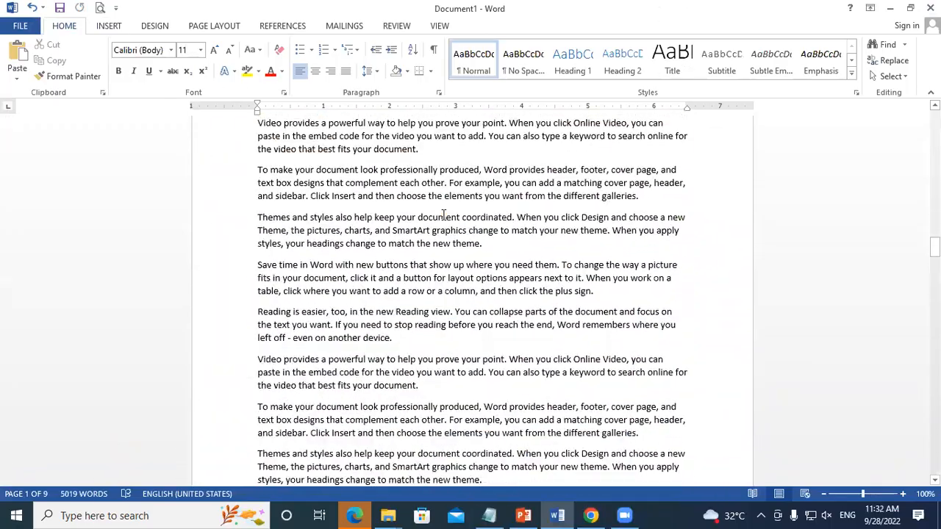
{"action": "scroll", "coordinate": [443, 218], "scroll_direction": "down", "scroll_amount": 15}
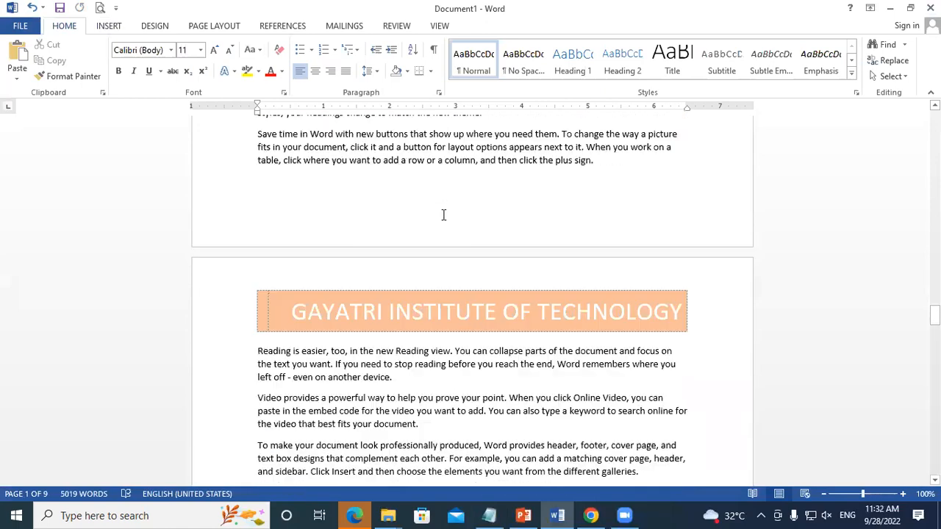
{"action": "scroll", "coordinate": [443, 215], "scroll_direction": "down", "scroll_amount": 15}
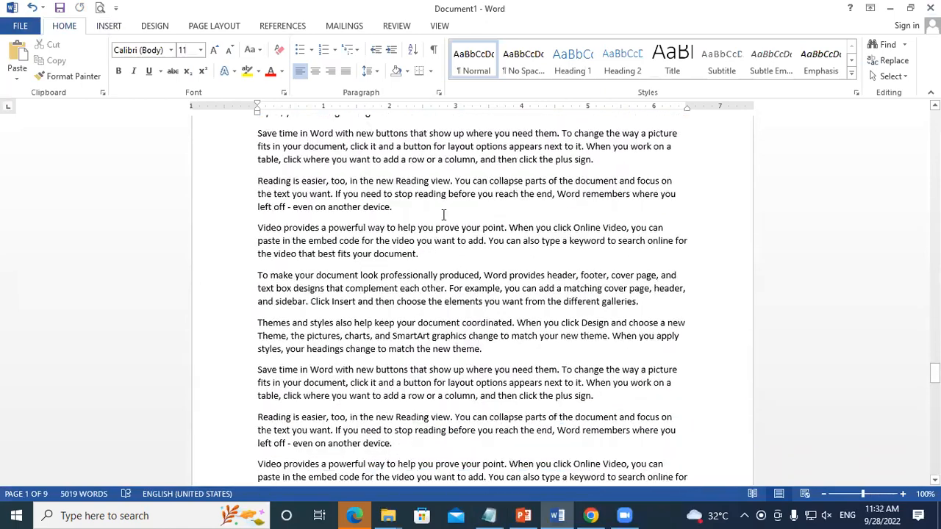
{"action": "scroll", "coordinate": [443, 215], "scroll_direction": "down", "scroll_amount": 15}
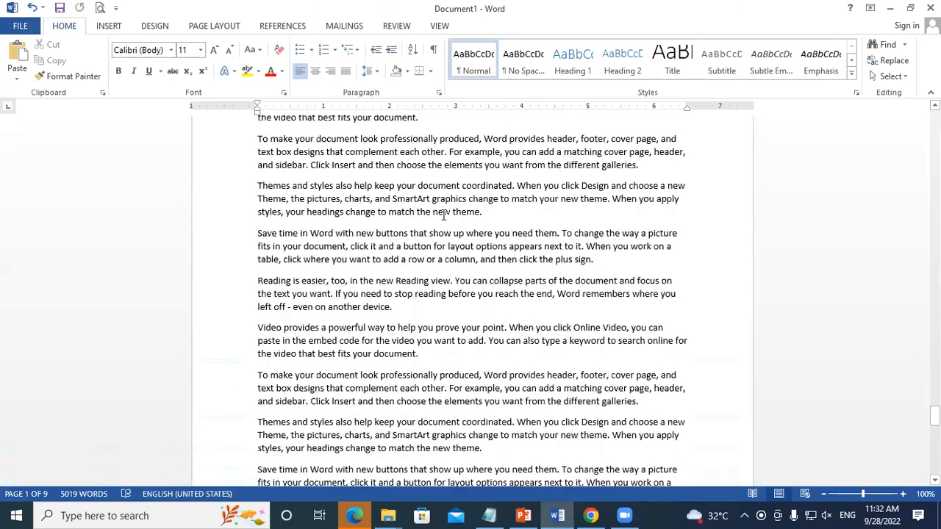
{"action": "scroll", "coordinate": [443, 214], "scroll_direction": "down", "scroll_amount": 5}
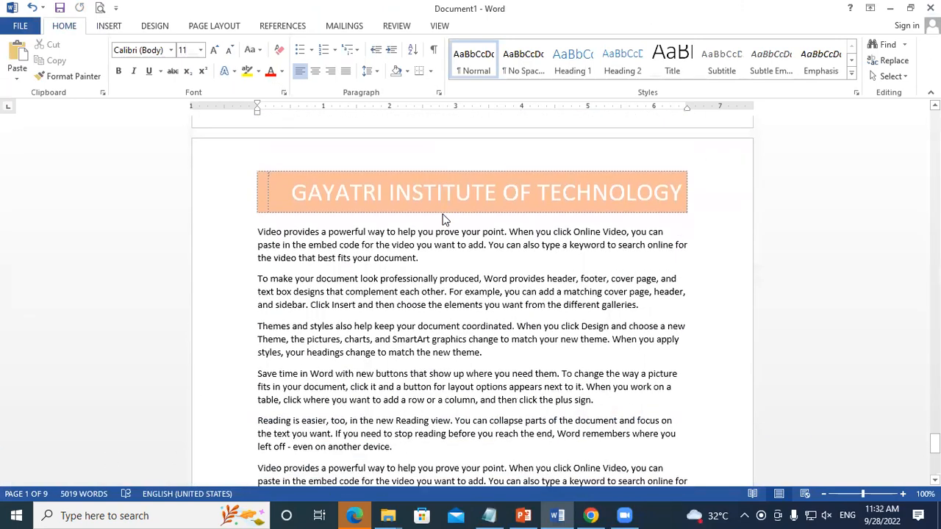
{"action": "left_click", "coordinate": [421, 195]}
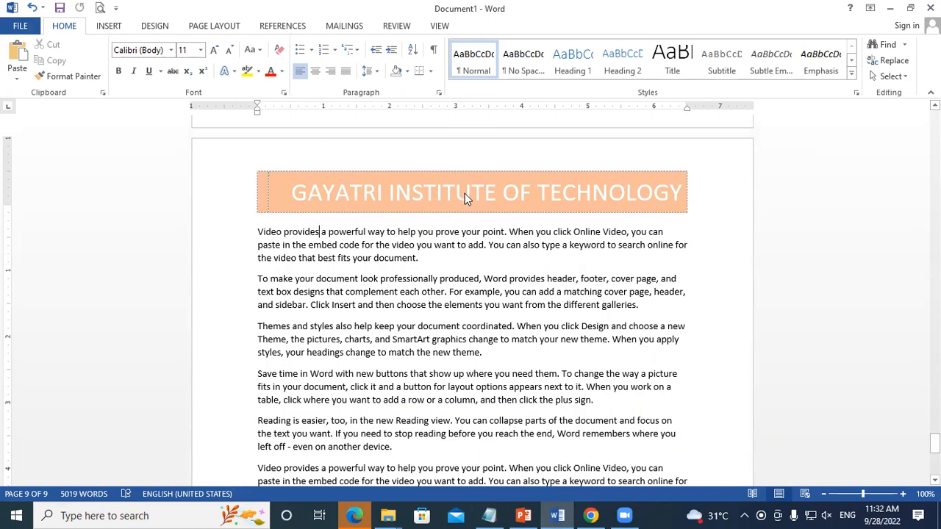
Replace page 9's header title with 'COMPUTER FUNDAMENTAL'
{"action": "double_click", "coordinate": [359, 204]}
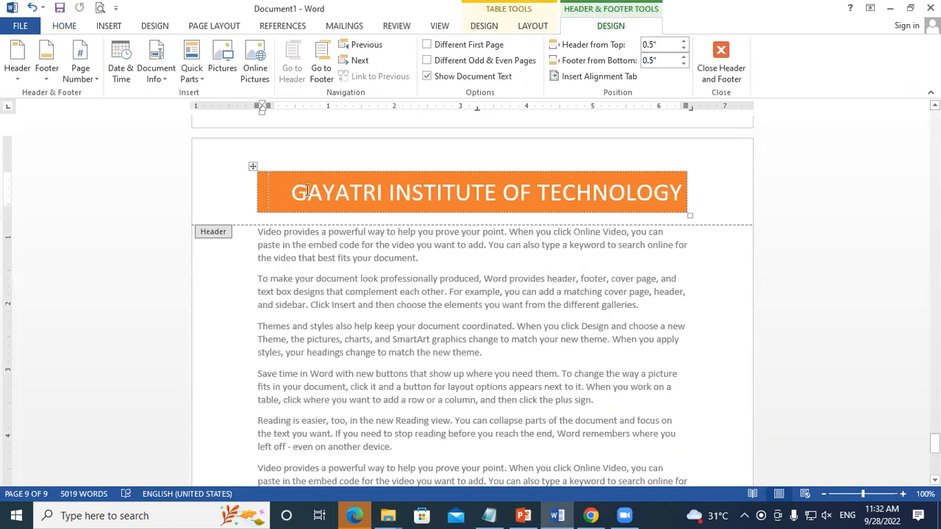
{"action": "left_click_drag", "start_coordinate": [292, 191], "coordinate": [633, 168]}
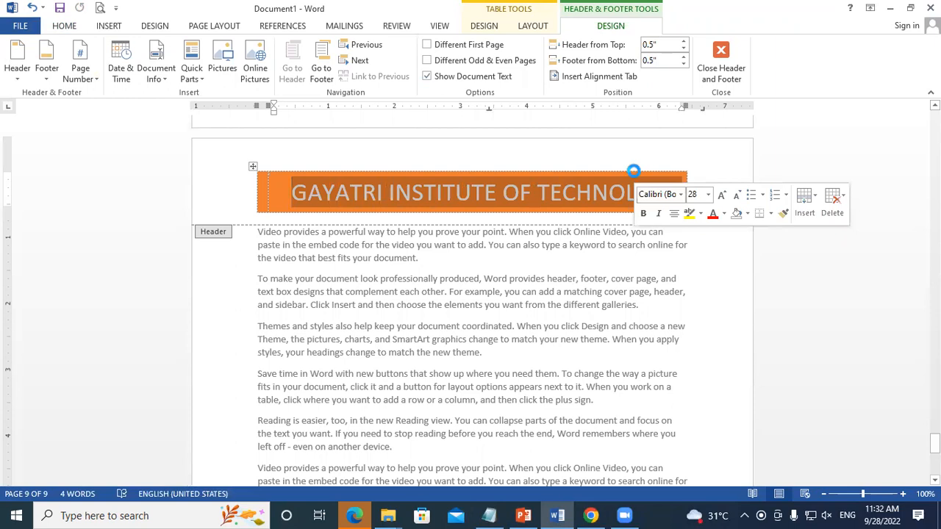
{"action": "type", "text": "COMPUTER"}
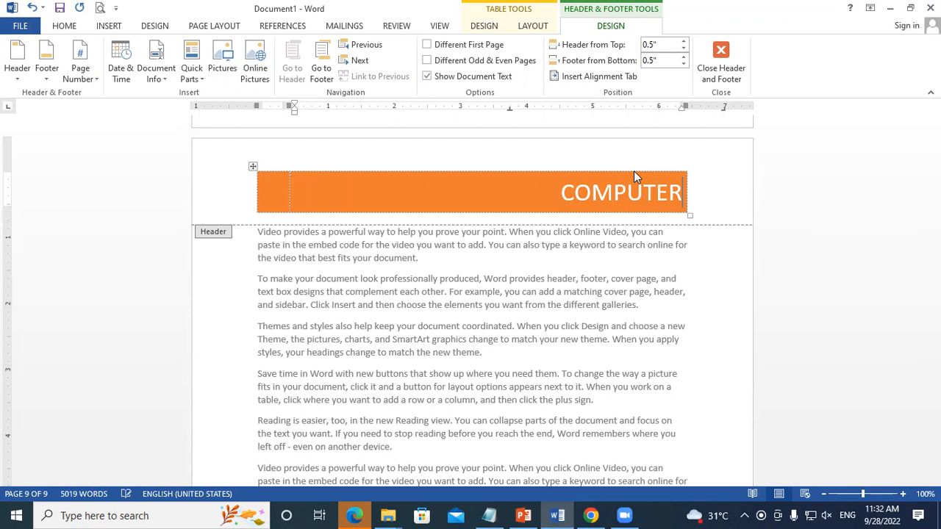
{"action": "type", "text": "FU"}
{"action": "key", "text": "BackSpace"}
{"action": "key", "text": "BackSpace"}
{"action": "key", "text": "BackSpace"}
{"action": "type", "text": "FU"}
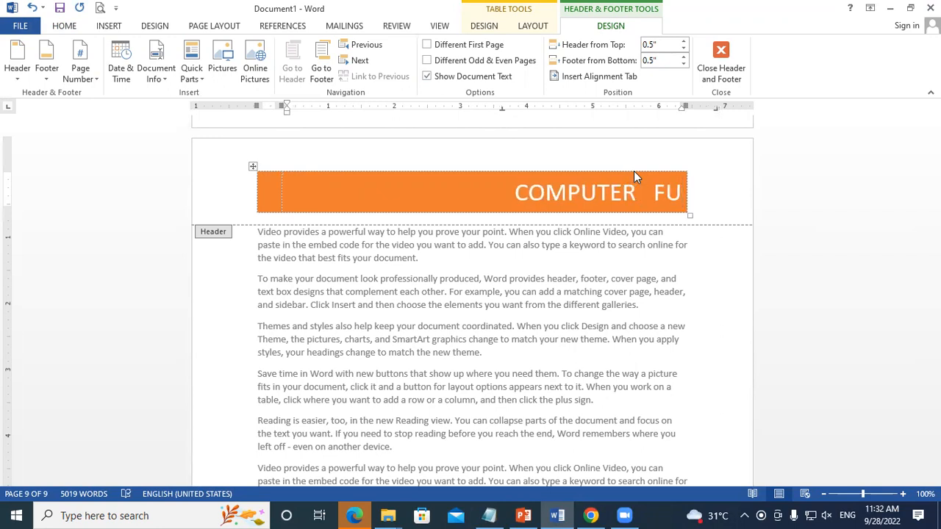
{"action": "type", "text": "ND"}
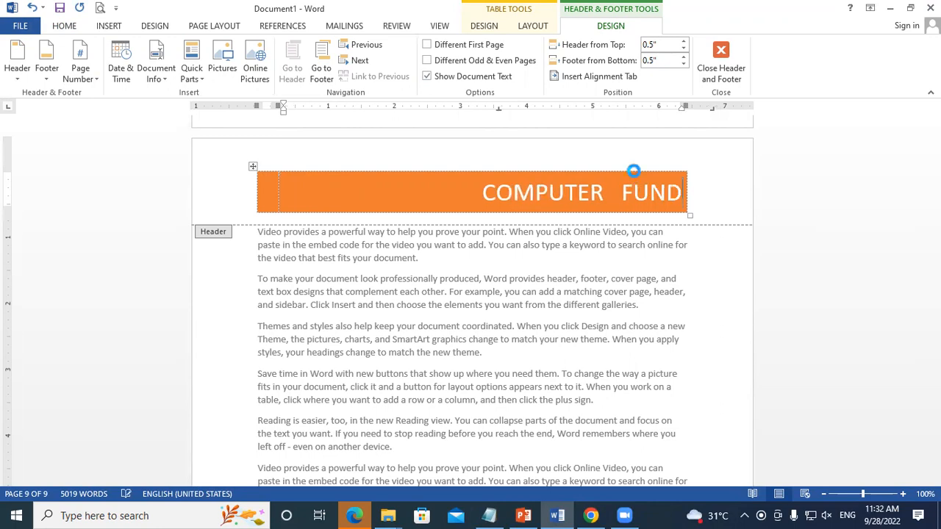
{"action": "type", "text": "AMENTAL"}
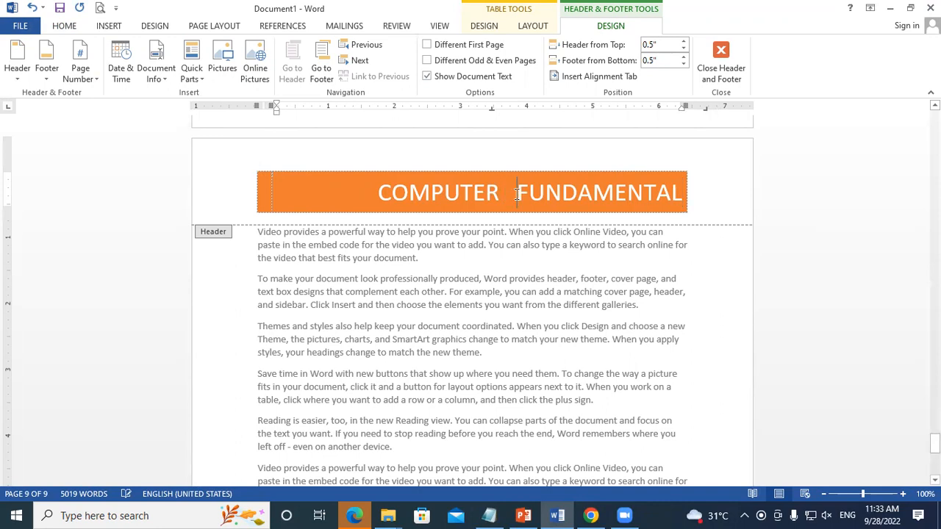
{"action": "key", "text": "BackSpace"}
{"action": "key", "text": "BackSpace"}
{"action": "key", "text": "BackSpace"}
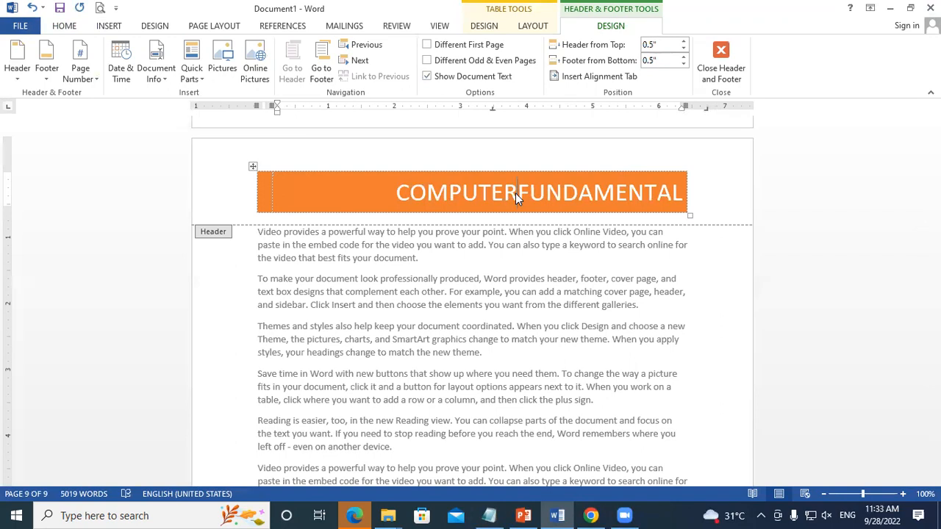
{"action": "key", "text": "ctrl+a"}
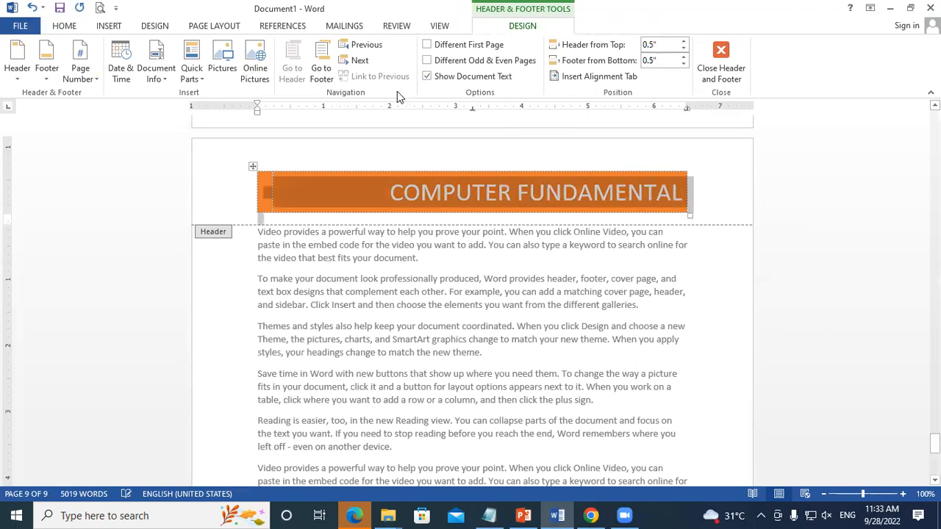
Centre the COMPUTER FUNDAMENTAL header text in the orange banner
{"action": "left_click", "coordinate": [69, 26]}
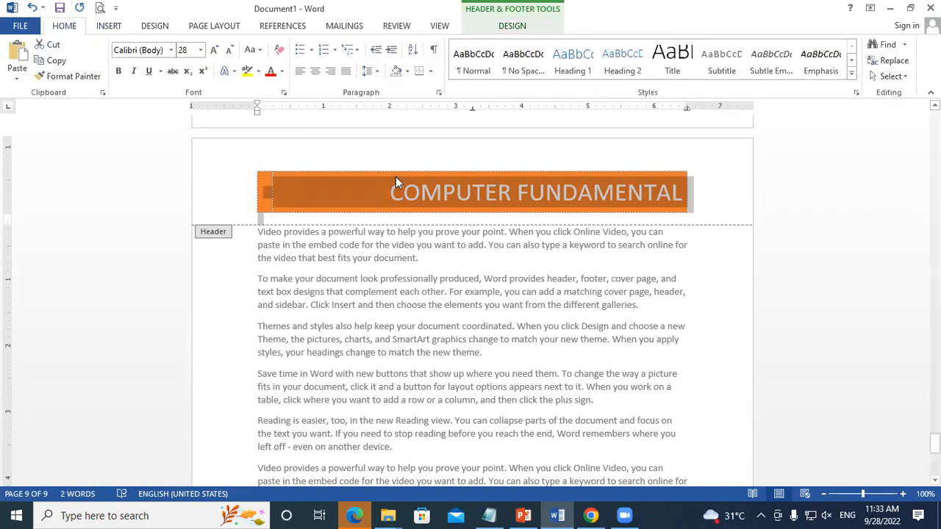
{"action": "left_click", "coordinate": [299, 71]}
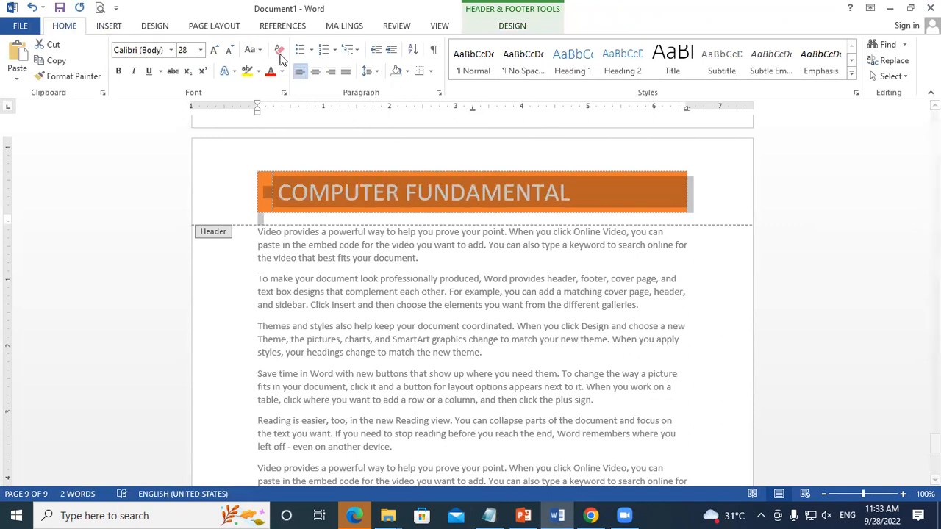
{"action": "left_click", "coordinate": [315, 70]}
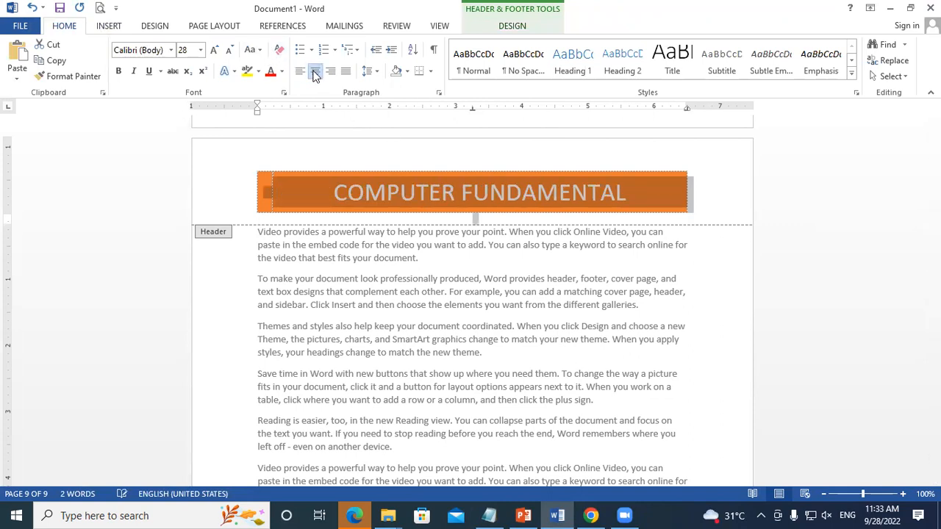
Scroll up to page 1 and confirm its header also reads COMPUTER FUNDAMENTAL
{"action": "left_click", "coordinate": [757, 199]}
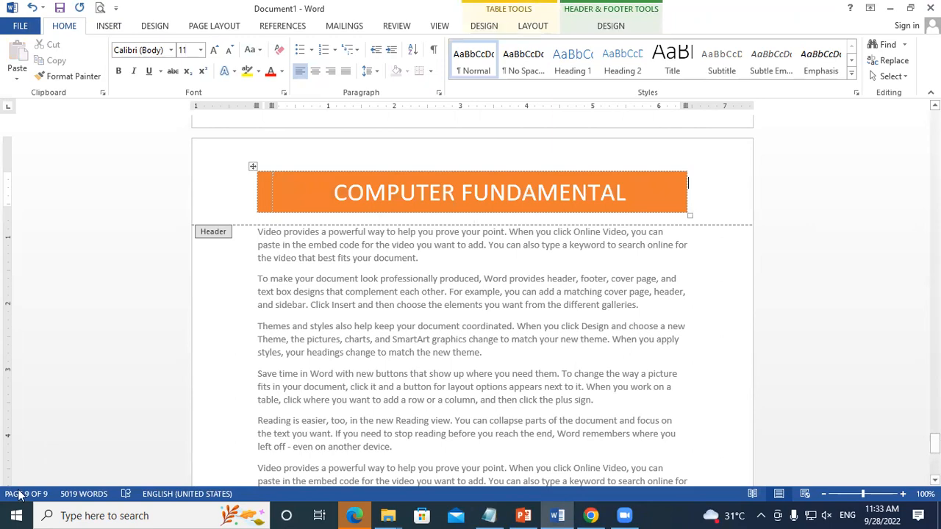
{"action": "scroll", "coordinate": [379, 312], "scroll_direction": "up", "scroll_amount": 3}
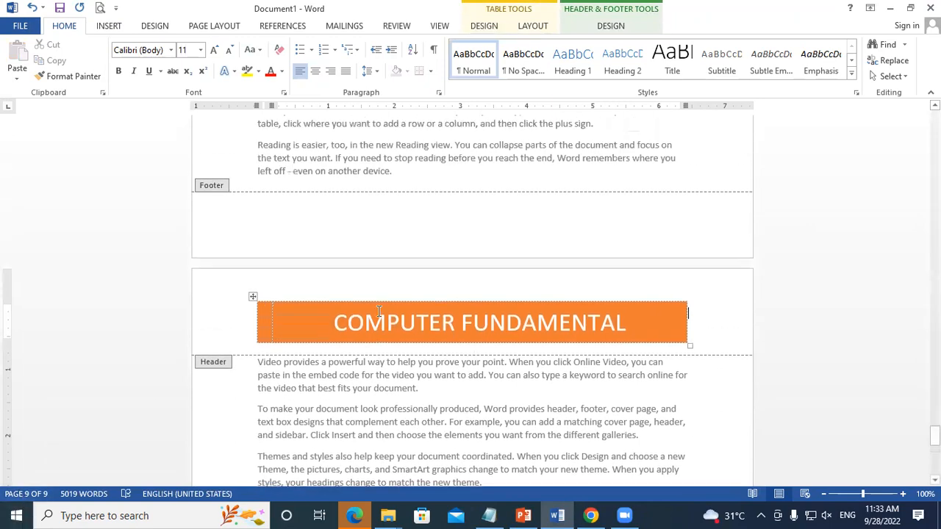
{"action": "scroll", "coordinate": [378, 313], "scroll_direction": "up", "scroll_amount": 15}
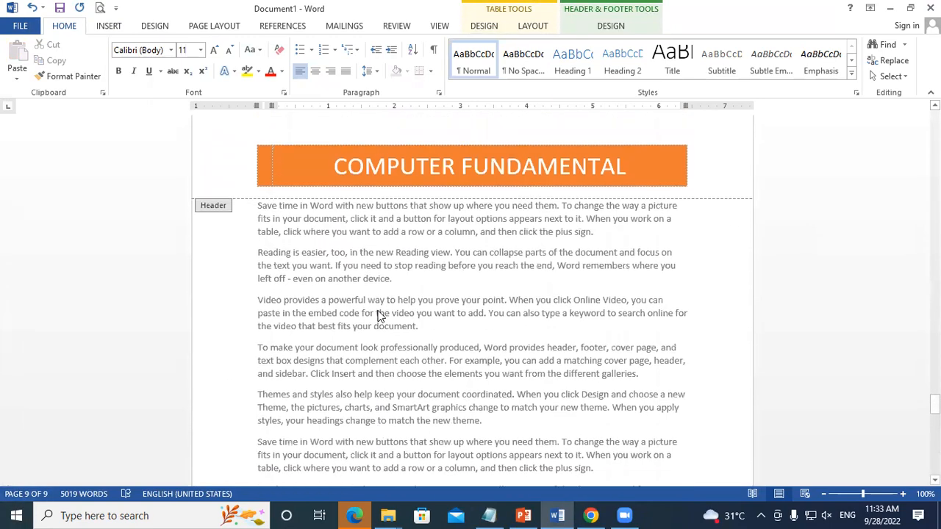
{"action": "scroll", "coordinate": [378, 316], "scroll_direction": "up", "scroll_amount": 8}
{"action": "scroll", "coordinate": [379, 316], "scroll_direction": "up", "scroll_amount": 12}
{"action": "scroll", "coordinate": [378, 316], "scroll_direction": "up", "scroll_amount": 12}
{"action": "scroll", "coordinate": [379, 316], "scroll_direction": "up", "scroll_amount": 12}
{"action": "scroll", "coordinate": [378, 316], "scroll_direction": "up", "scroll_amount": 12}
{"action": "scroll", "coordinate": [378, 316], "scroll_direction": "up", "scroll_amount": 6}
{"action": "scroll", "coordinate": [378, 311], "scroll_direction": "down", "scroll_amount": 15}
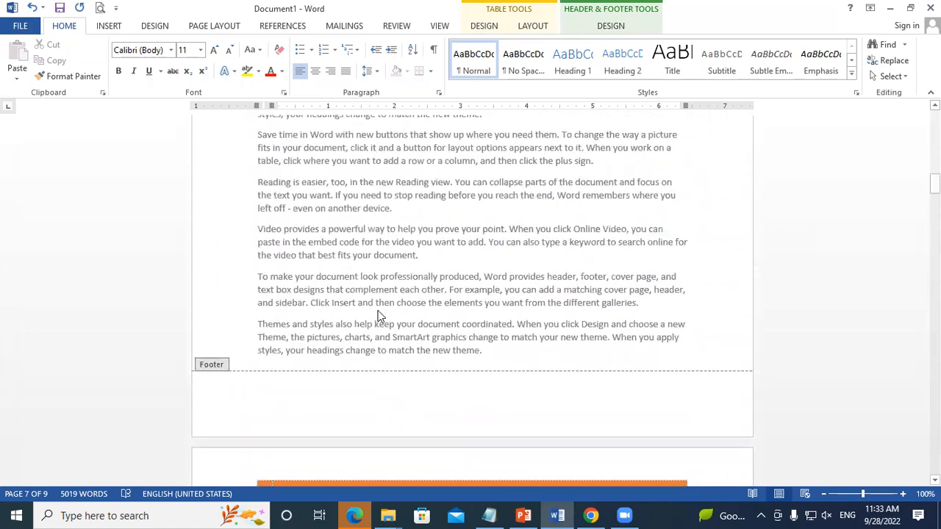
{"action": "scroll", "coordinate": [378, 312], "scroll_direction": "up", "scroll_amount": 6}
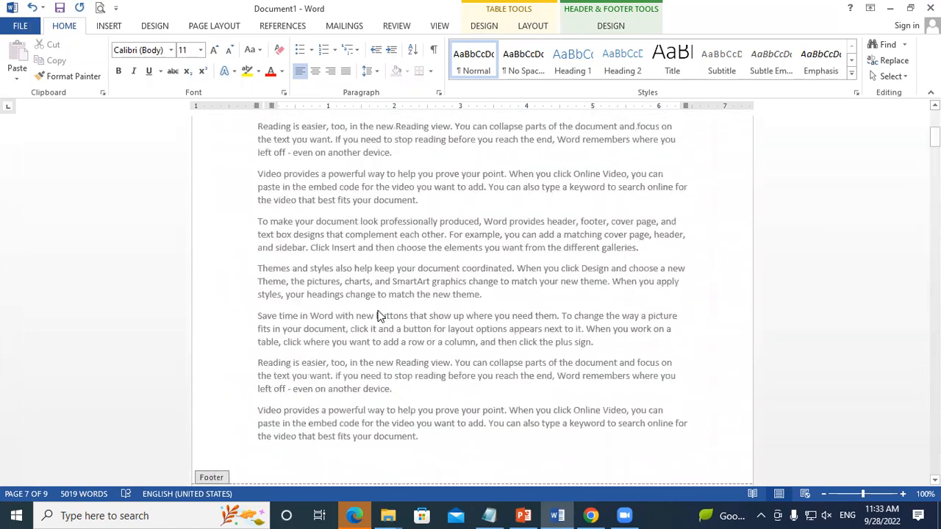
{"action": "scroll", "coordinate": [379, 314], "scroll_direction": "down", "scroll_amount": 11}
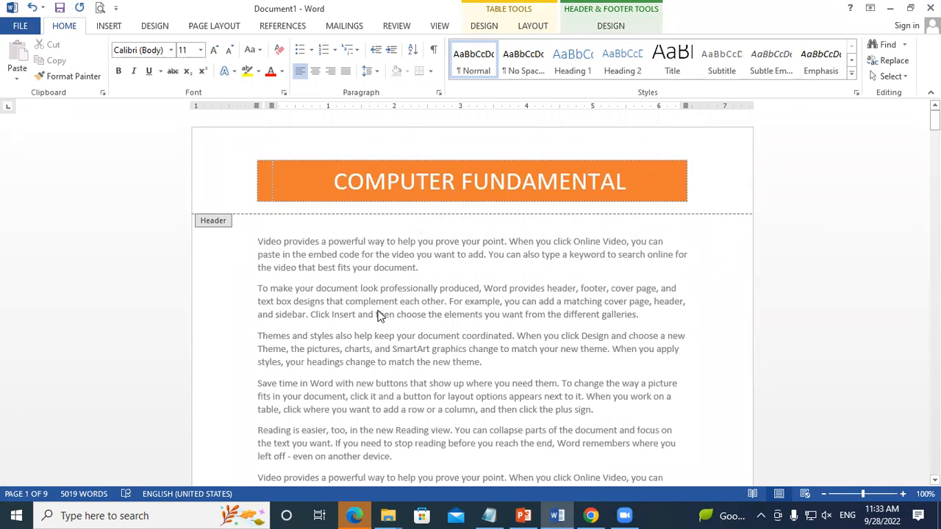
{"action": "scroll", "coordinate": [378, 314], "scroll_direction": "down", "scroll_amount": 4}
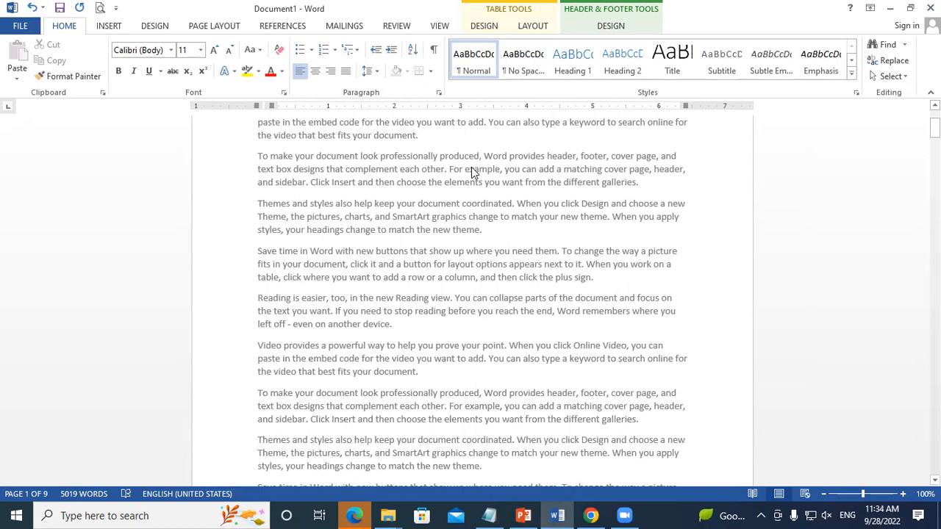
{"action": "scroll", "coordinate": [471, 167], "scroll_direction": "up", "scroll_amount": 3}
Close Header and Footer from the Design tab to resume editing the body
{"action": "left_click", "coordinate": [506, 183]}
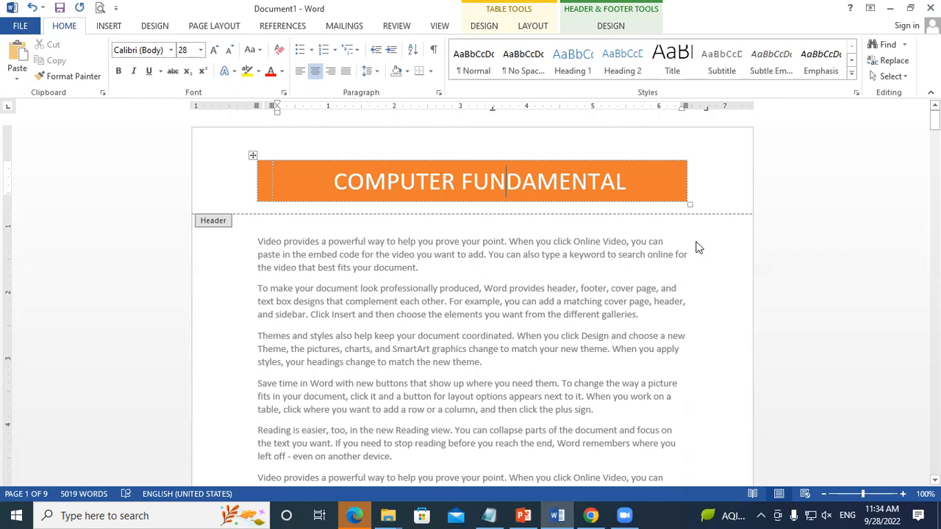
{"action": "left_click", "coordinate": [617, 28]}
{"action": "left_click", "coordinate": [735, 59]}
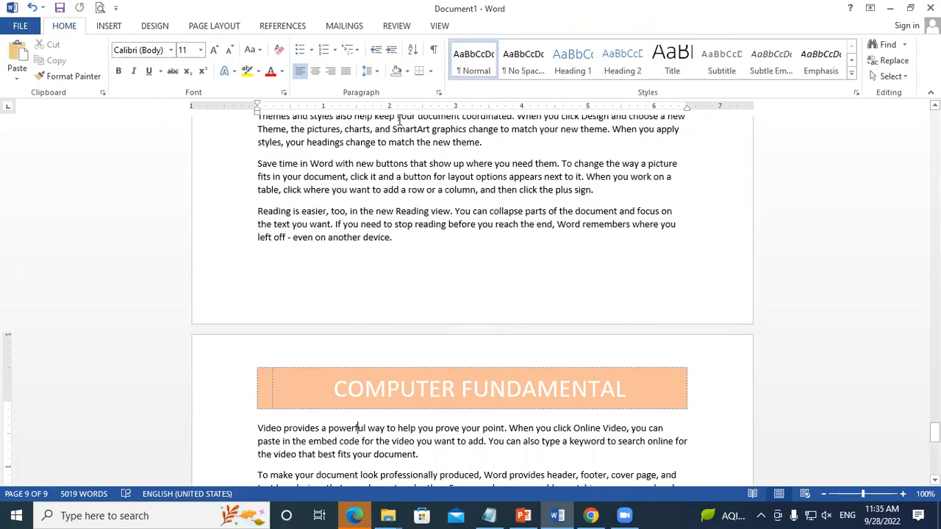
Insert the Integral footer at page 8, then undo it with Ctrl+Z
{"action": "scroll", "coordinate": [371, 195], "scroll_direction": "up", "scroll_amount": 3}
{"action": "left_click", "coordinate": [419, 180]}
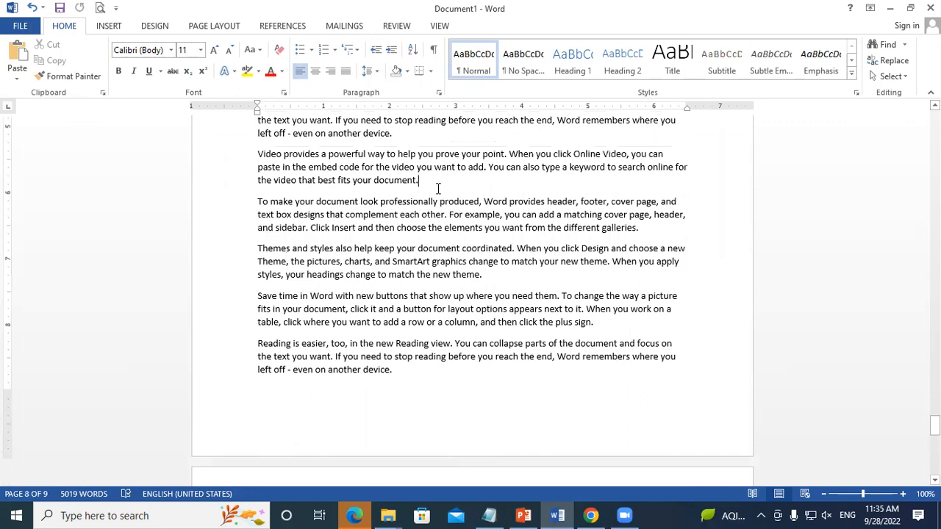
{"action": "left_click", "coordinate": [121, 30]}
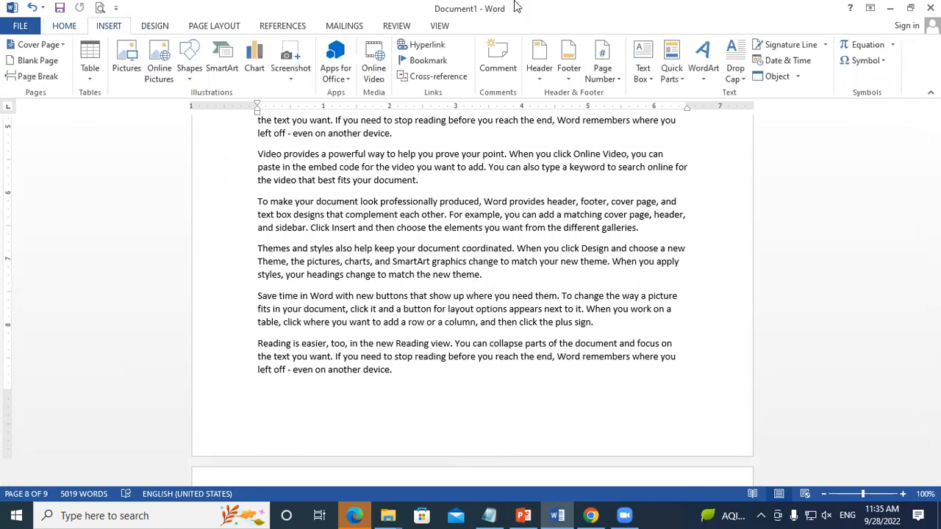
{"action": "left_click", "coordinate": [569, 83]}
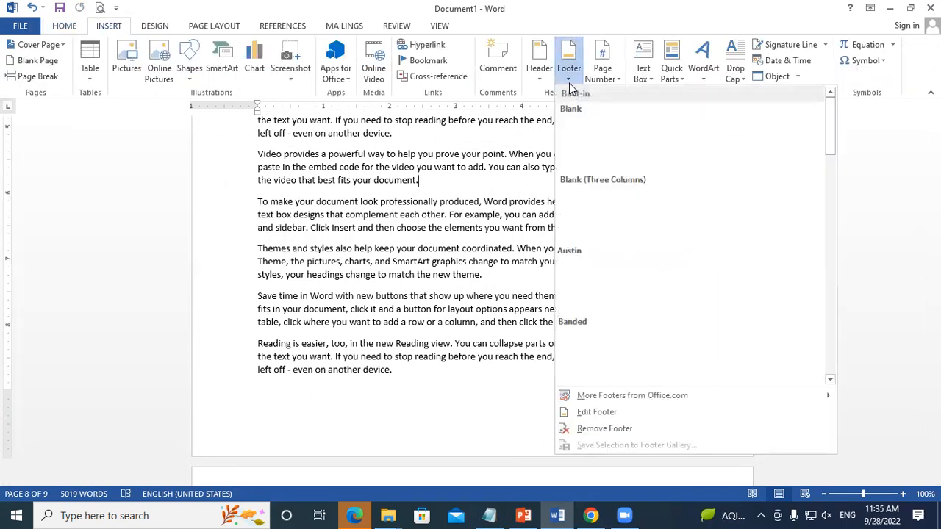
{"action": "scroll", "coordinate": [651, 263], "scroll_direction": "down", "scroll_amount": 5}
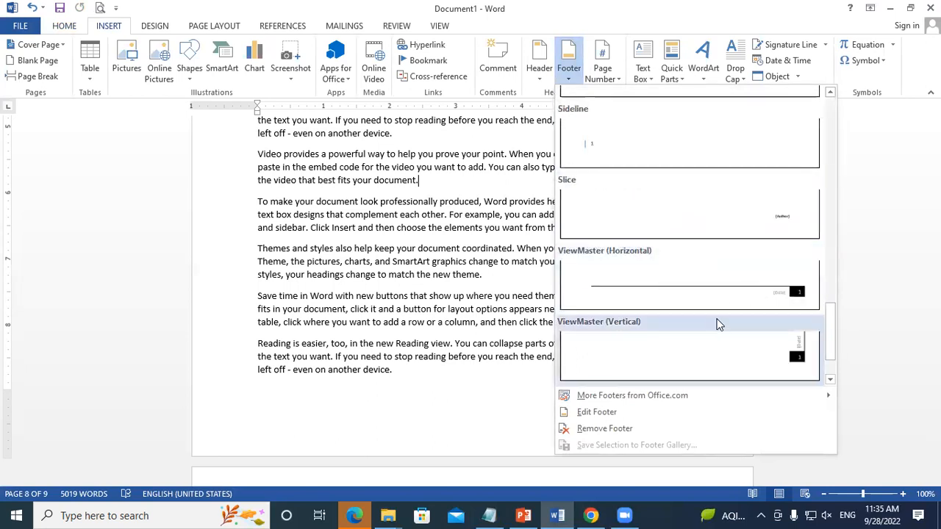
{"action": "scroll", "coordinate": [710, 330], "scroll_direction": "down", "scroll_amount": 1}
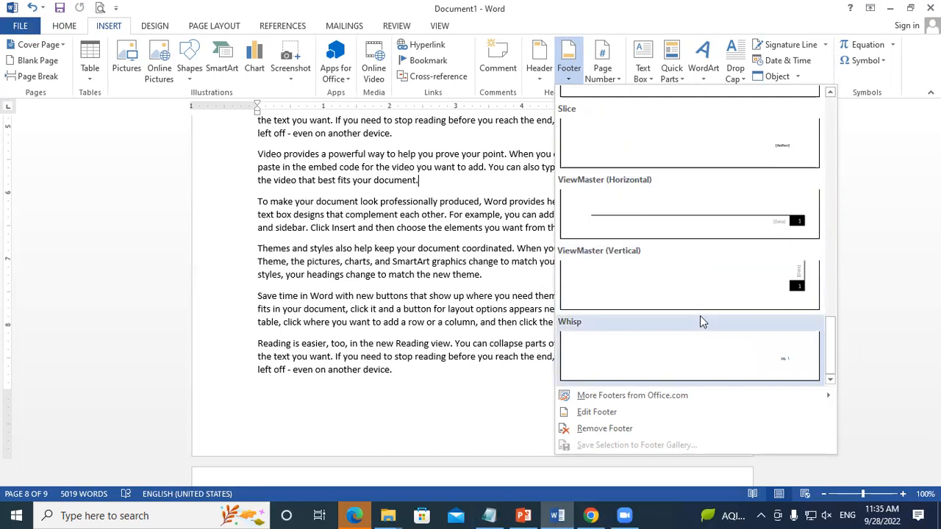
{"action": "scroll", "coordinate": [702, 323], "scroll_direction": "up", "scroll_amount": 8}
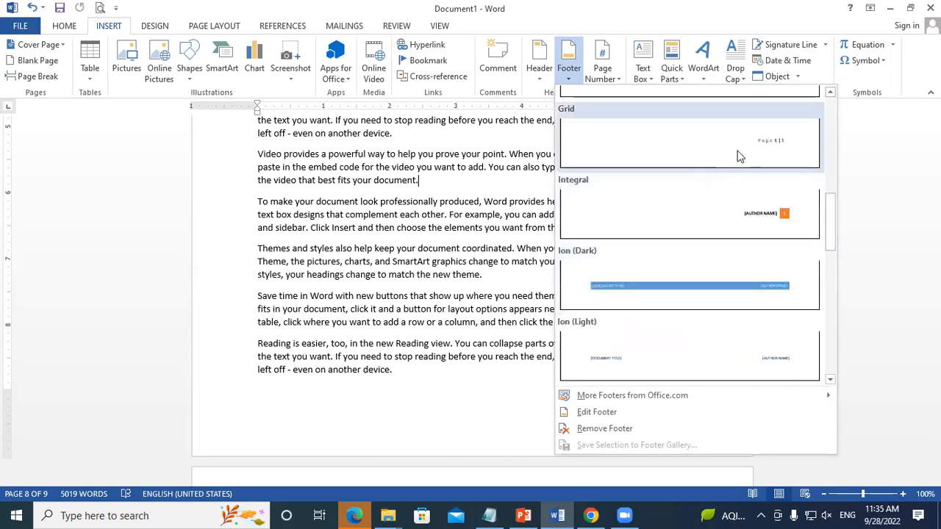
{"action": "left_click", "coordinate": [762, 220]}
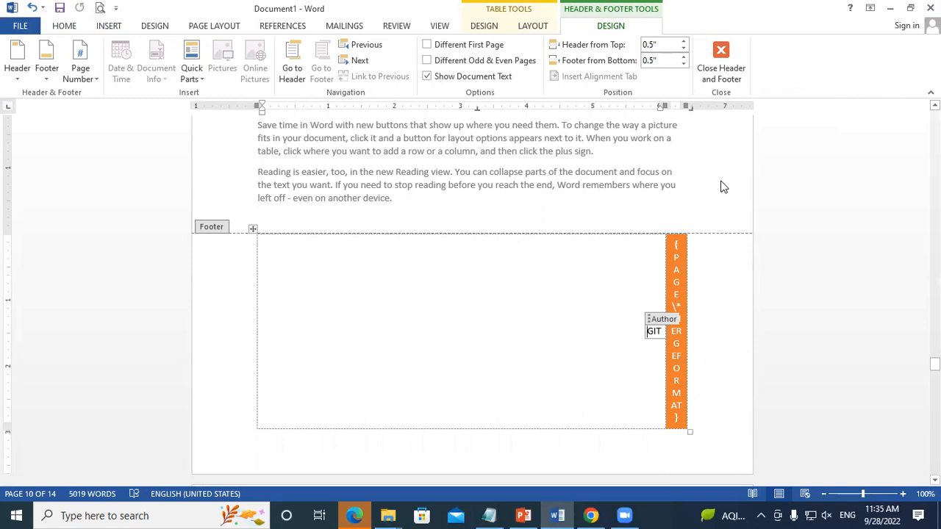
{"action": "key", "text": "ctrl+z"}
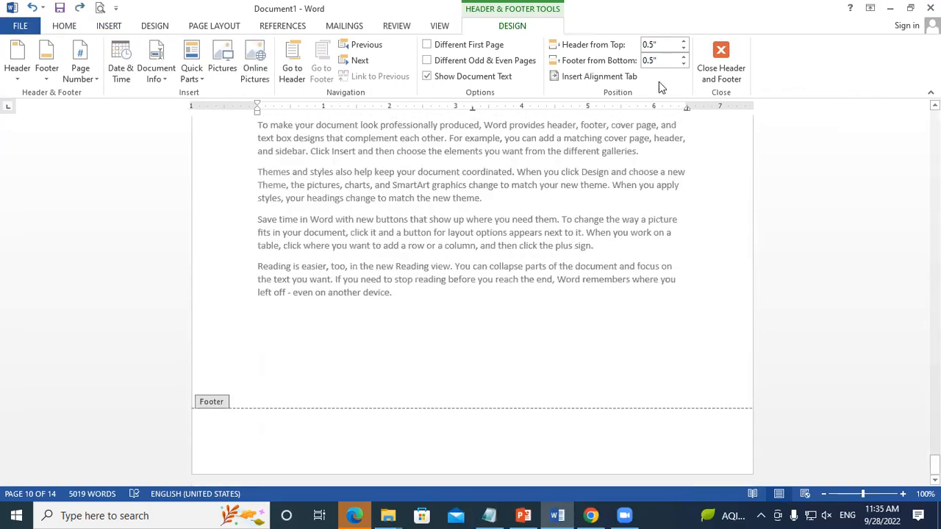
Insert the Blank (Three Columns) footer with three [Type here] placeholders
{"action": "left_click", "coordinate": [710, 68]}
{"action": "scroll", "coordinate": [348, 298], "scroll_direction": "down", "scroll_amount": 2}
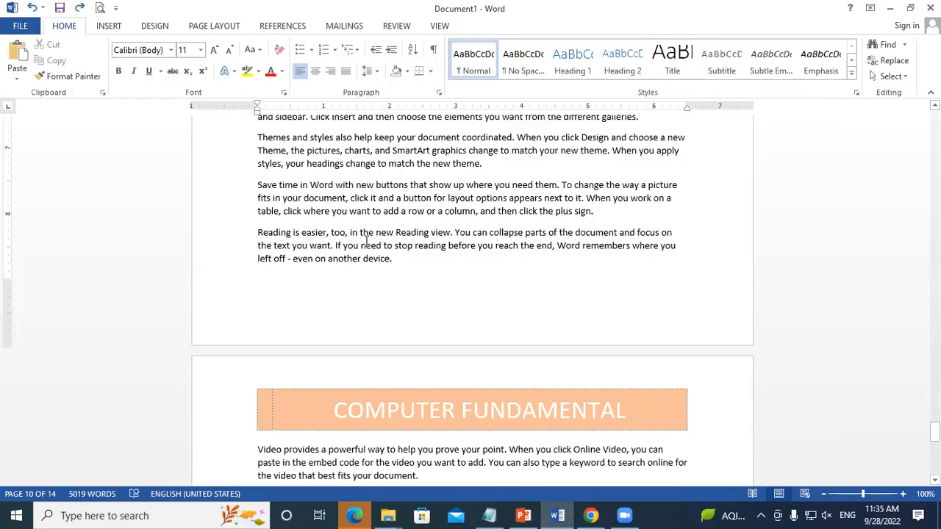
{"action": "left_click", "coordinate": [491, 163]}
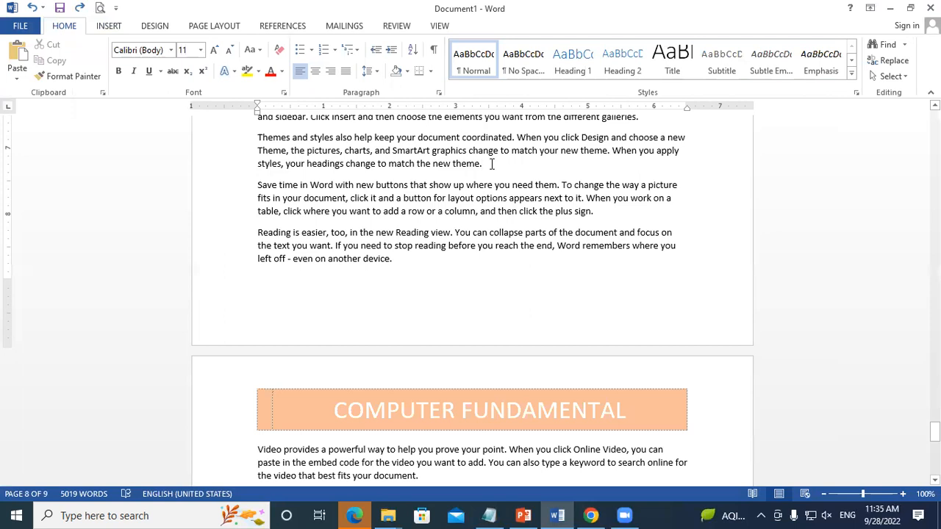
{"action": "left_click", "coordinate": [109, 26]}
{"action": "left_click", "coordinate": [568, 68]}
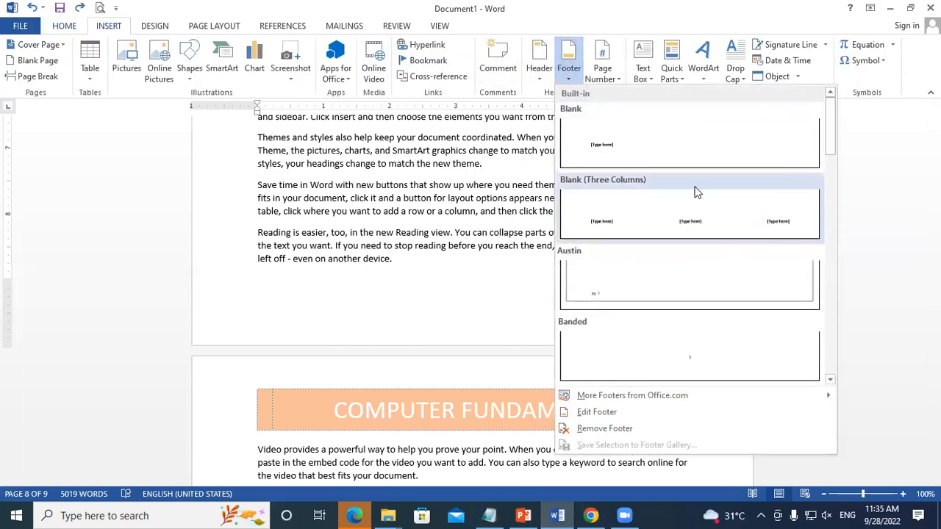
{"action": "scroll", "coordinate": [586, 247], "scroll_direction": "down", "scroll_amount": 3}
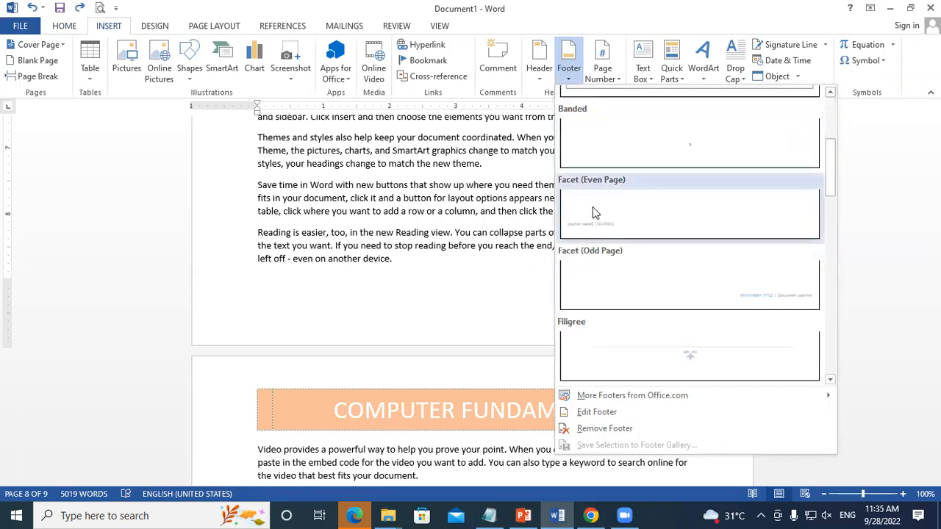
{"action": "scroll", "coordinate": [592, 213], "scroll_direction": "up", "scroll_amount": 3}
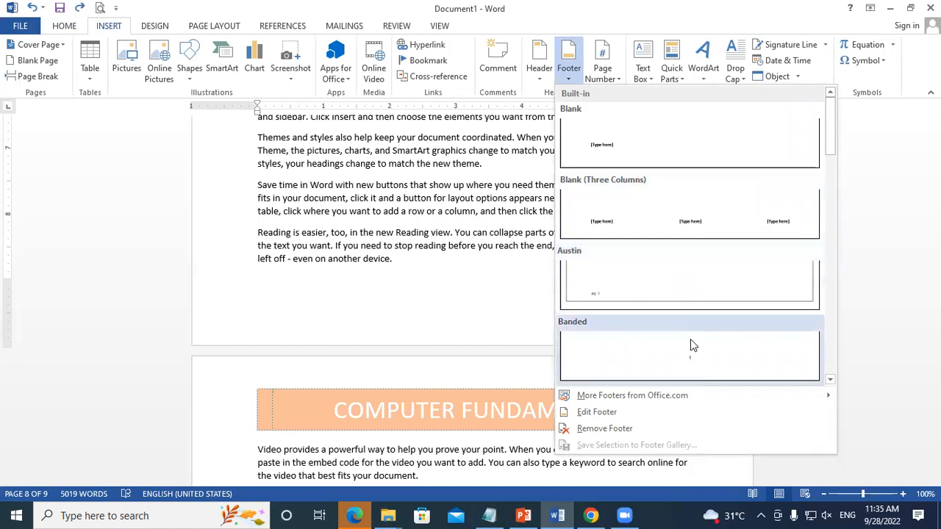
{"action": "left_click", "coordinate": [683, 226]}
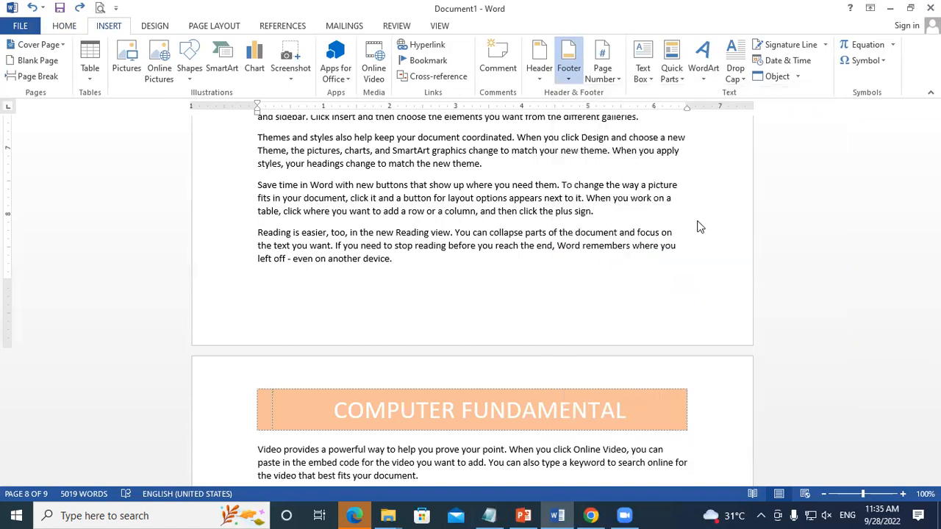
{"action": "scroll", "coordinate": [602, 309], "scroll_direction": "down", "scroll_amount": 2}
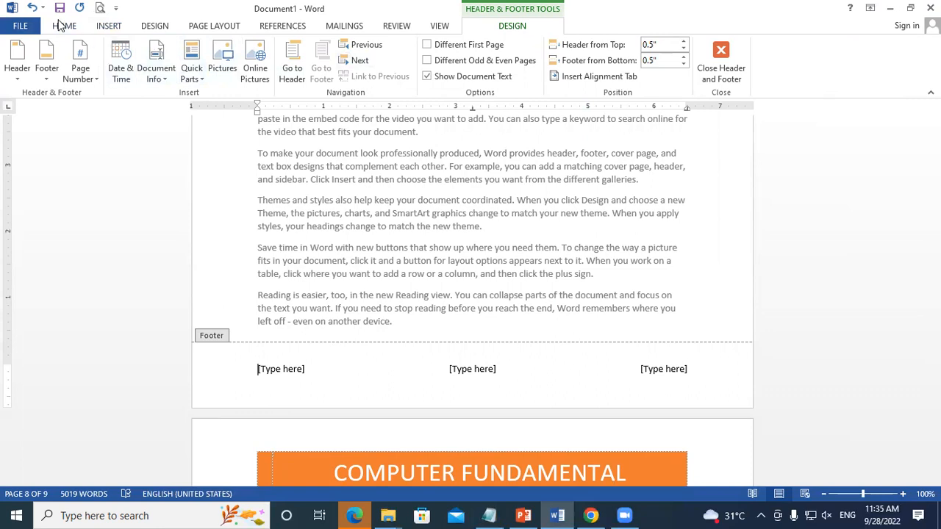
Try the Austin footer design, then swap it for the Sideline footer
{"action": "left_click", "coordinate": [110, 25]}
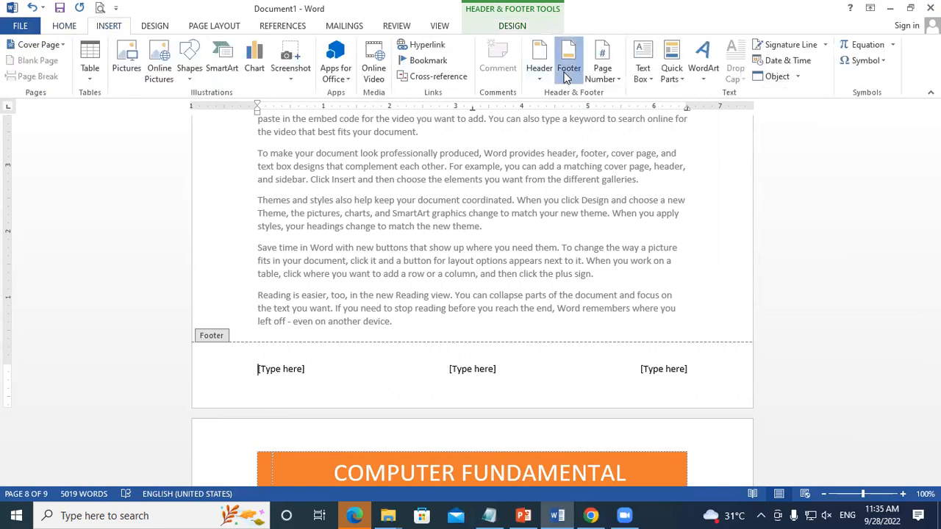
{"action": "left_click", "coordinate": [567, 74]}
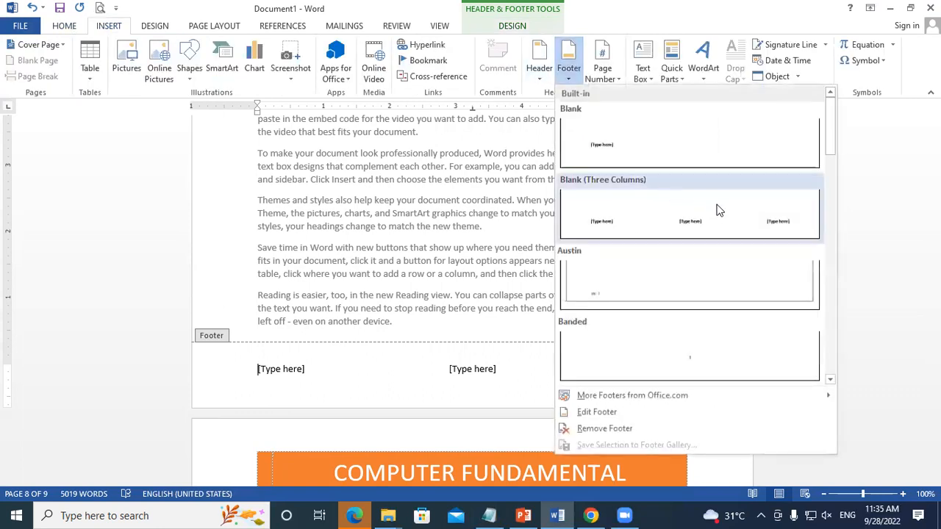
{"action": "left_click", "coordinate": [611, 293]}
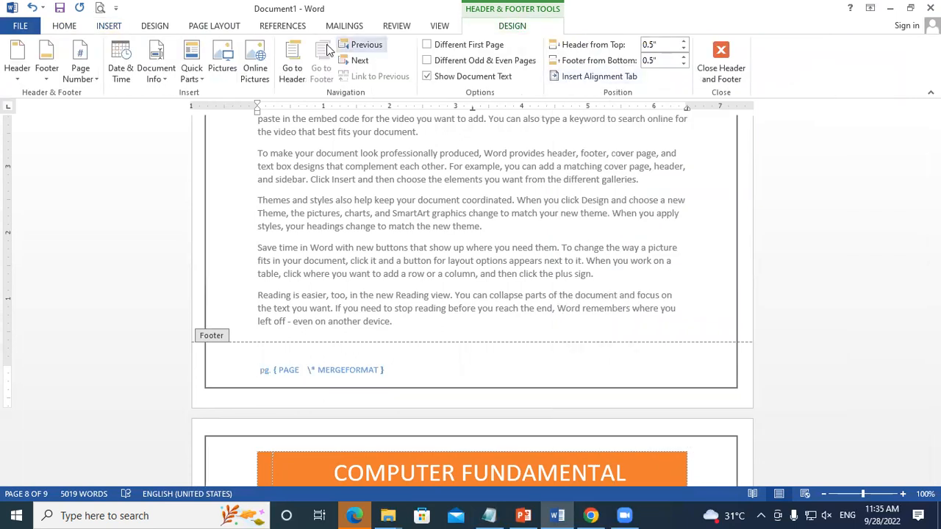
{"action": "left_click", "coordinate": [106, 27]}
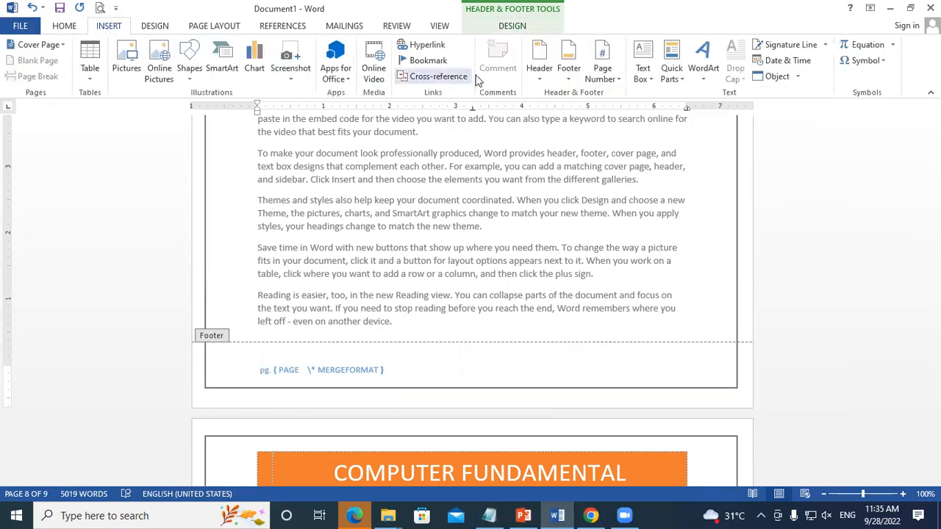
{"action": "left_click", "coordinate": [568, 65]}
{"action": "scroll", "coordinate": [711, 272], "scroll_direction": "down", "scroll_amount": 5}
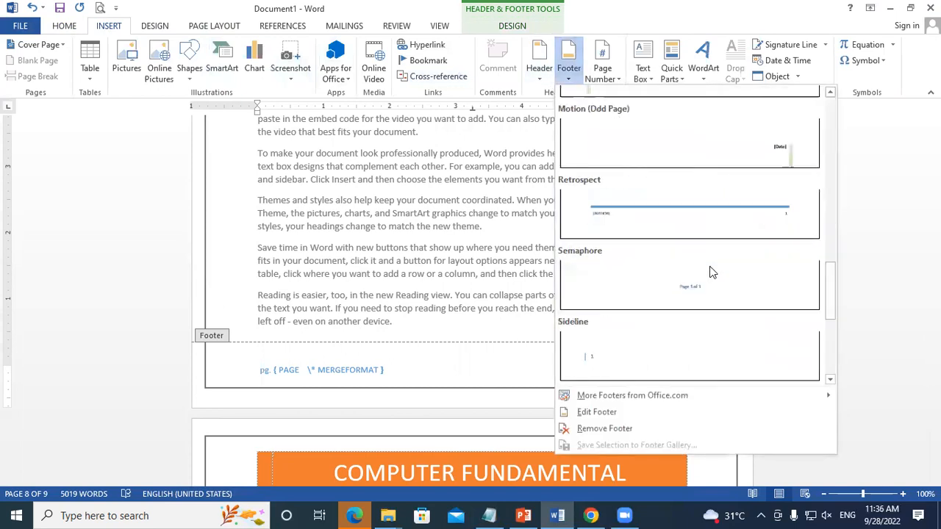
{"action": "left_click", "coordinate": [609, 342]}
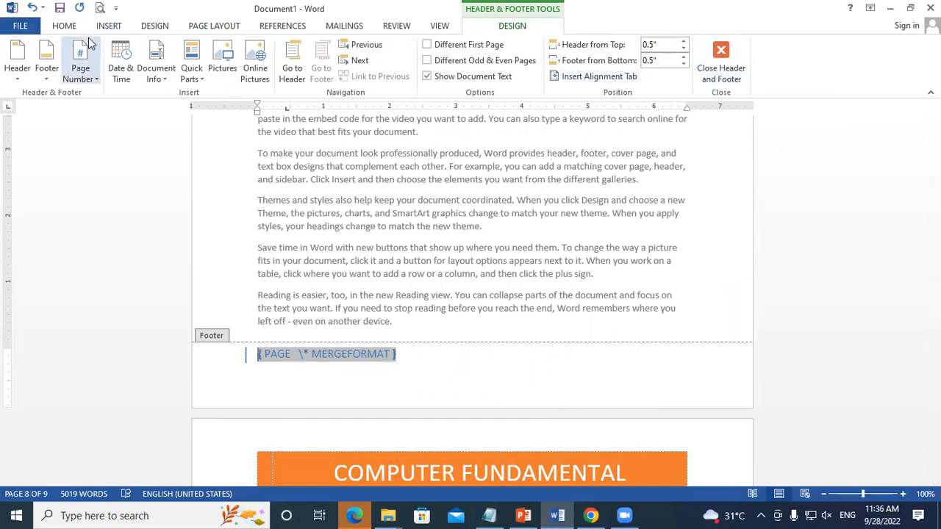
Insert the Ion (Light) footer design from further down the footer gallery
{"action": "left_click", "coordinate": [109, 28]}
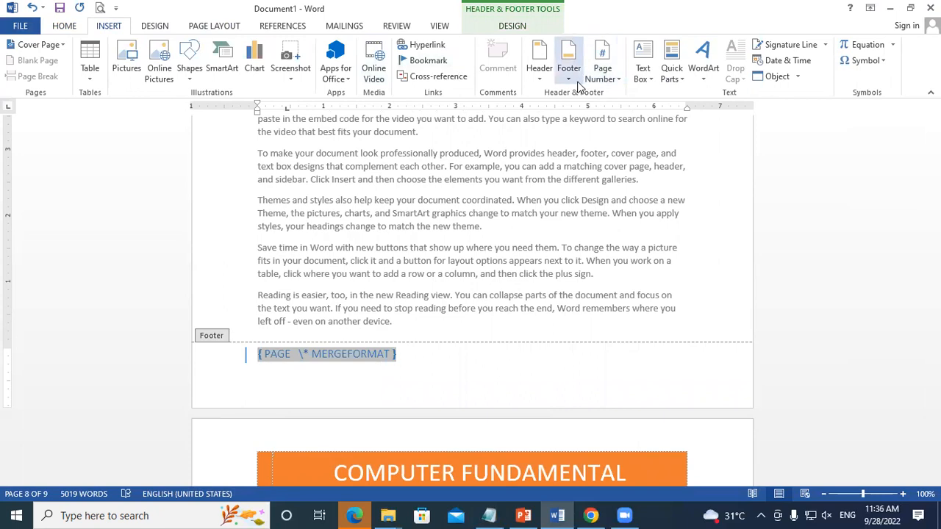
{"action": "left_click", "coordinate": [571, 78]}
{"action": "scroll", "coordinate": [667, 221], "scroll_direction": "down", "scroll_amount": 3}
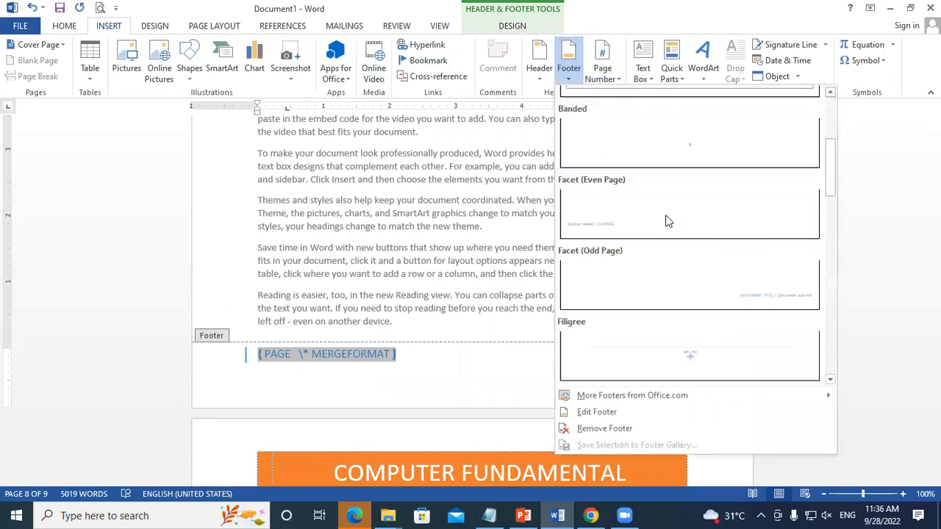
{"action": "scroll", "coordinate": [668, 220], "scroll_direction": "down", "scroll_amount": 3}
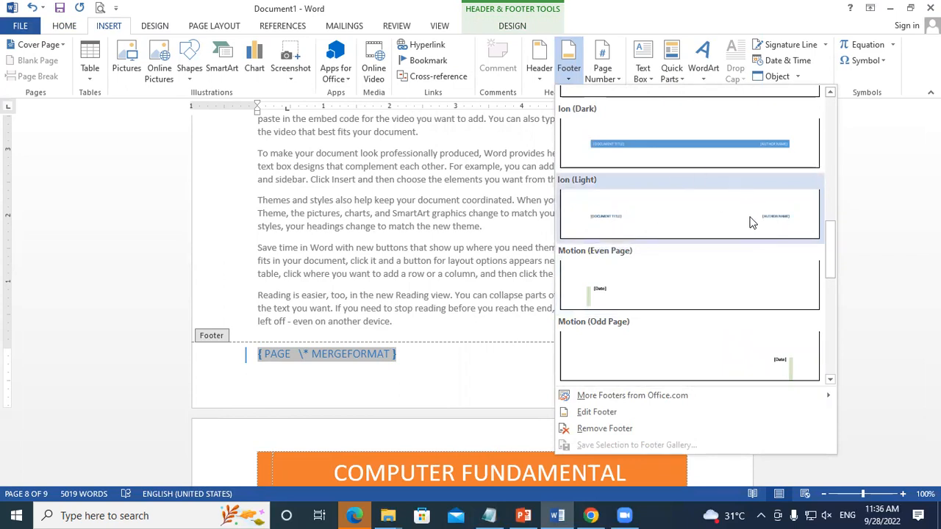
{"action": "left_click", "coordinate": [637, 217]}
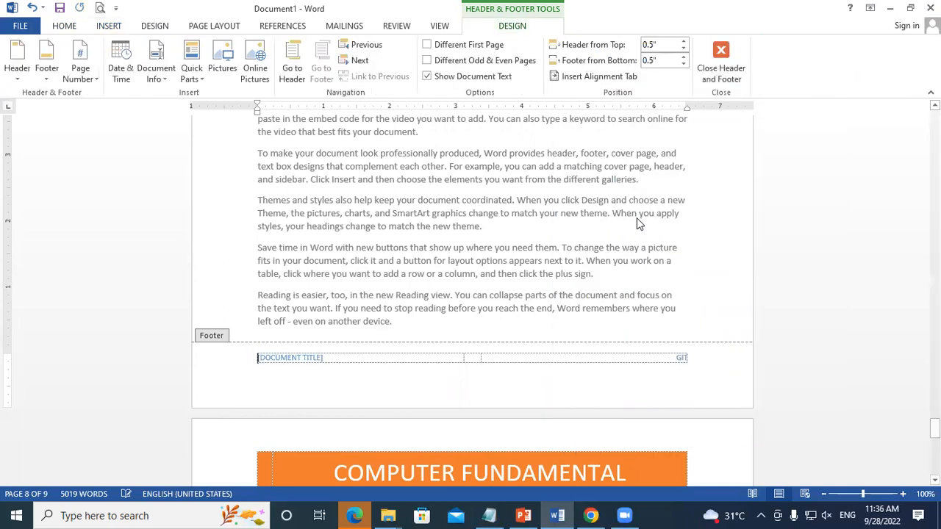
Replace the footer's [DOCUMENT TITLE] placeholder with GIT
{"action": "scroll", "coordinate": [674, 269], "scroll_direction": "down", "scroll_amount": 2}
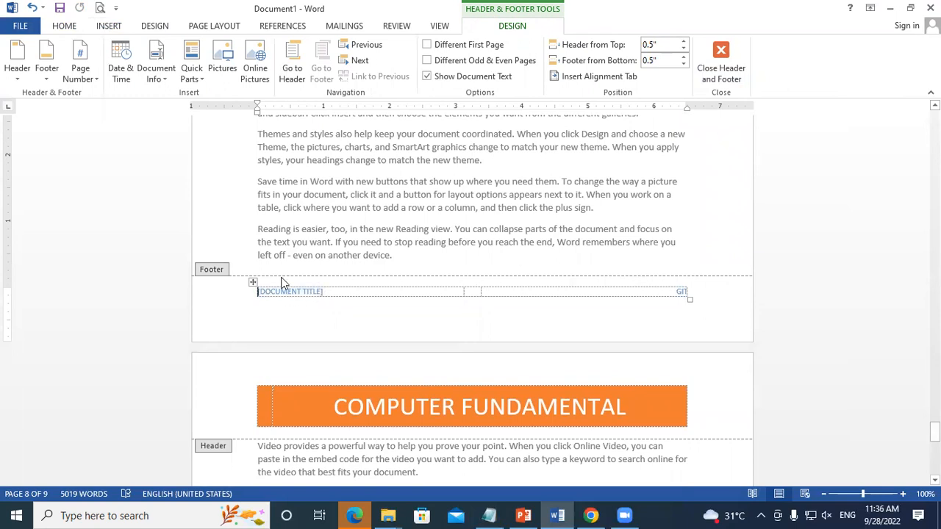
{"action": "left_click", "coordinate": [324, 291]}
{"action": "left_click", "coordinate": [324, 292]}
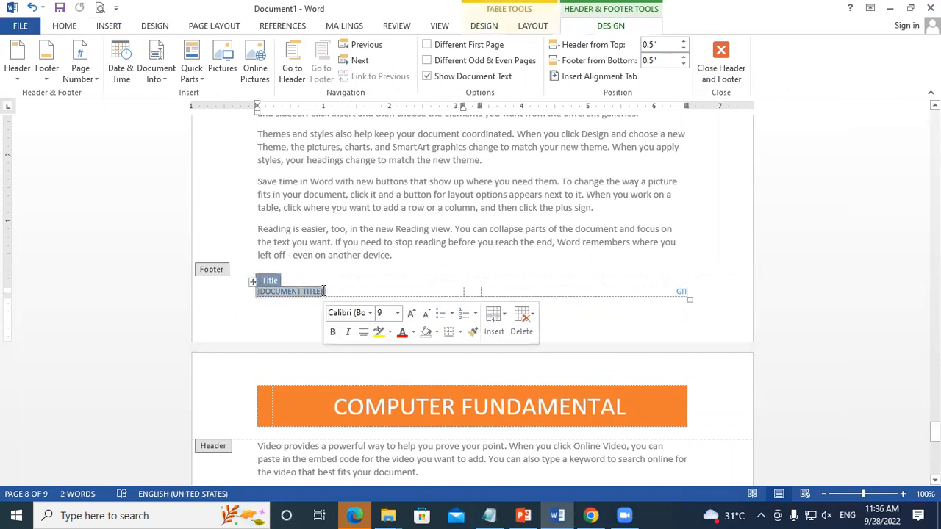
{"action": "type", "text": "GIT"}
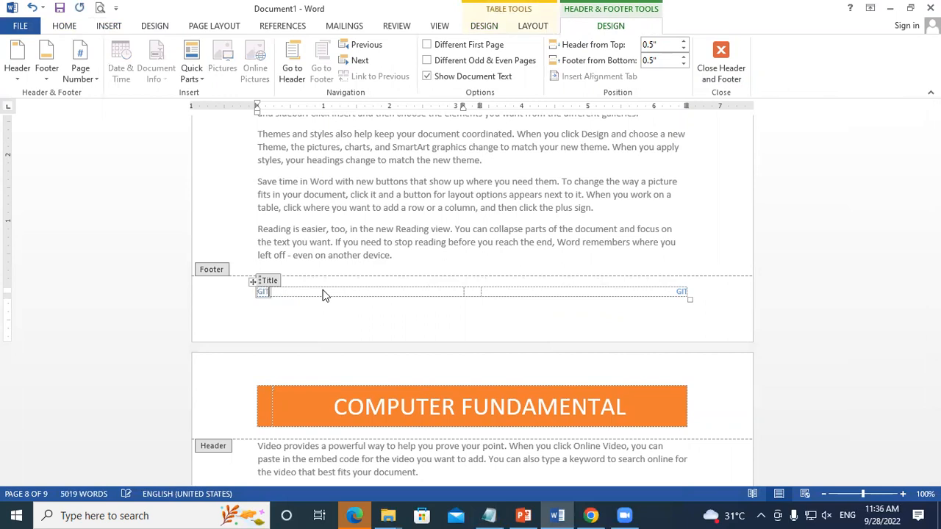
Edit the author field on the right of the footer to the author's initials
{"action": "left_click", "coordinate": [675, 285]}
{"action": "left_click", "coordinate": [680, 292]}
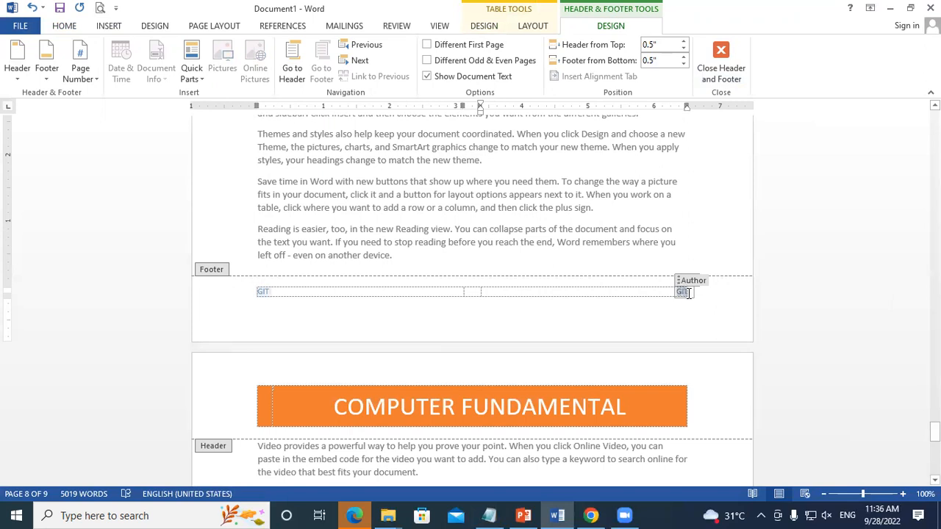
{"action": "left_click", "coordinate": [684, 293]}
{"action": "left_click", "coordinate": [684, 293]}
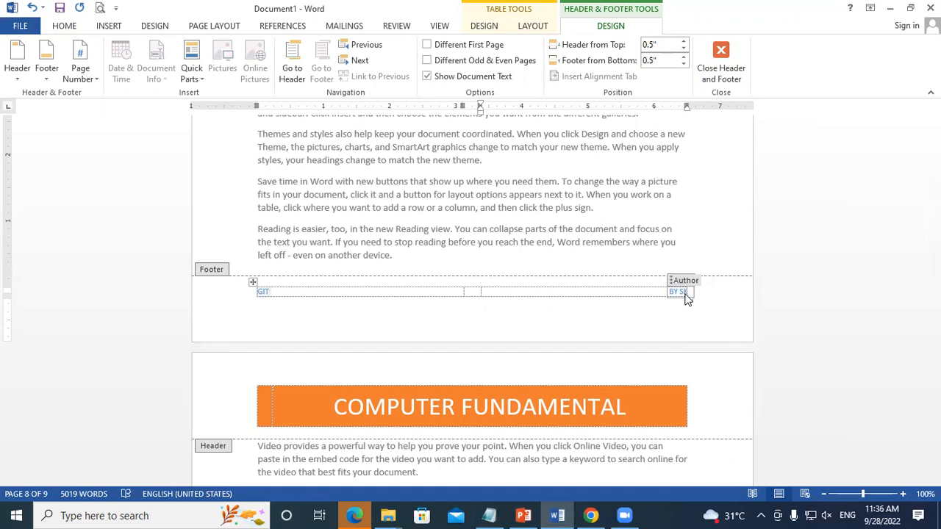
{"action": "left_click", "coordinate": [692, 294]}
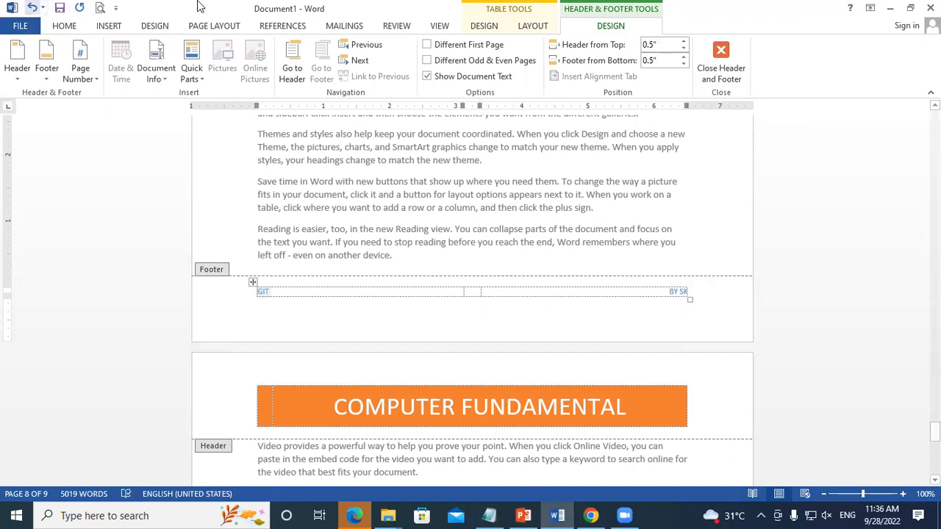
Close header and footer editing and scroll back through the body text
{"action": "left_click", "coordinate": [706, 59]}
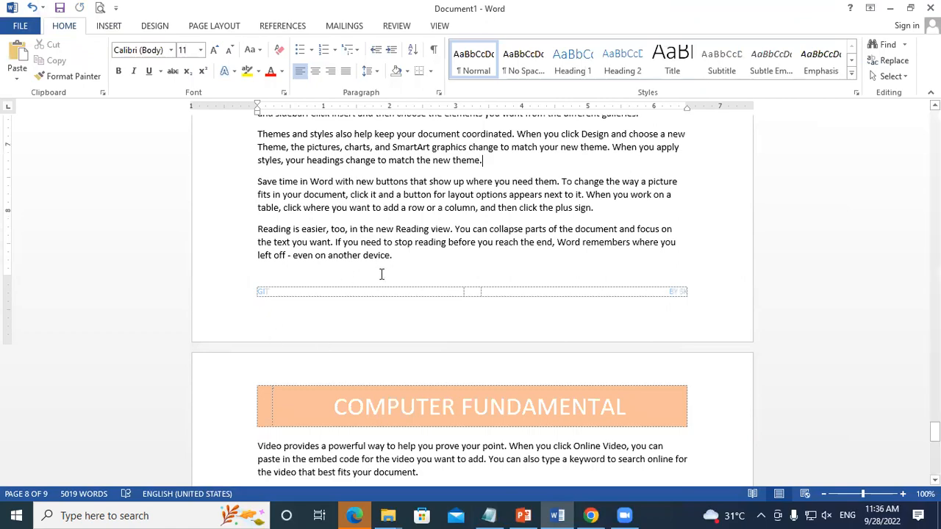
{"action": "scroll", "coordinate": [434, 309], "scroll_direction": "up", "scroll_amount": 15}
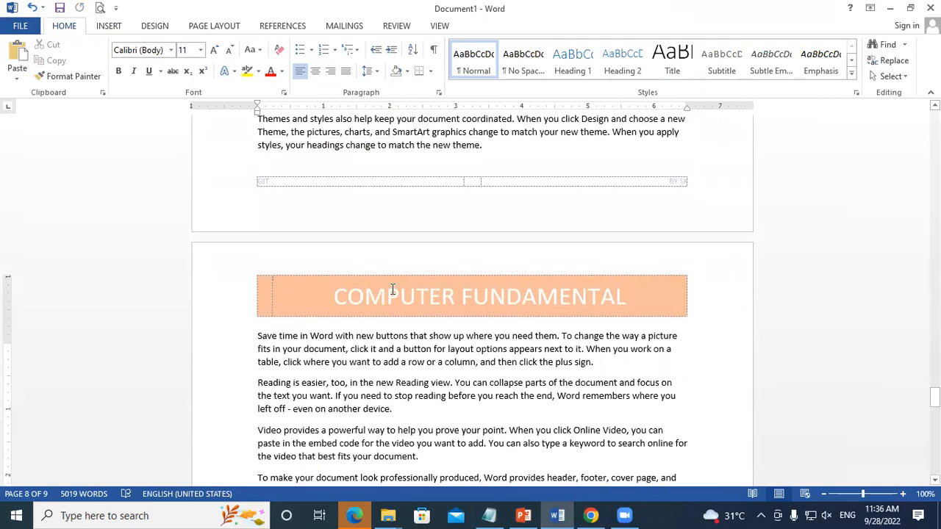
{"action": "scroll", "coordinate": [392, 290], "scroll_direction": "up", "scroll_amount": 20}
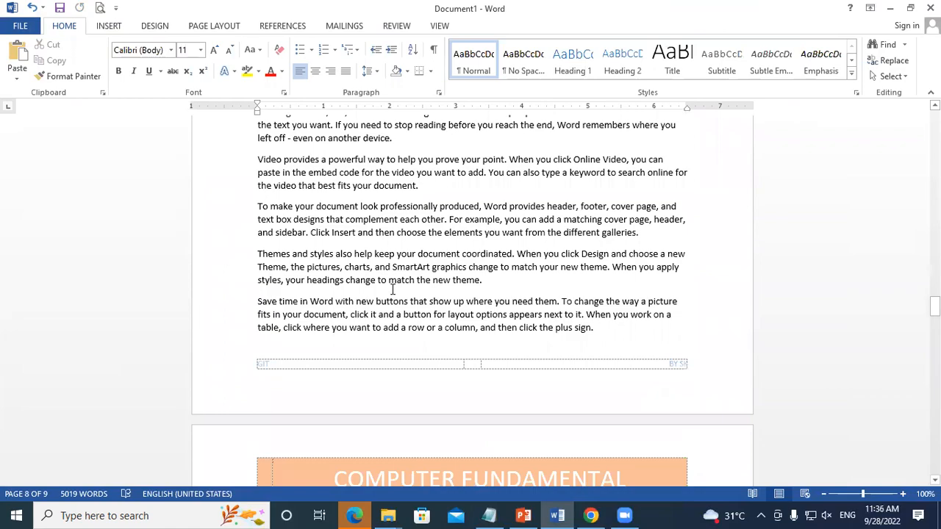
{"action": "scroll", "coordinate": [392, 293], "scroll_direction": "up", "scroll_amount": 20}
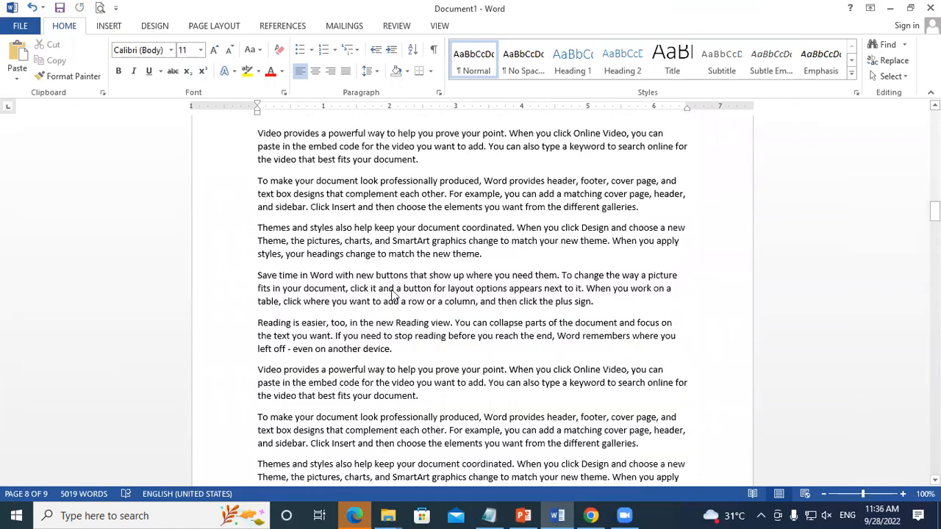
{"action": "scroll", "coordinate": [393, 291], "scroll_direction": "up", "scroll_amount": 20}
{"action": "scroll", "coordinate": [384, 222], "scroll_direction": "down", "scroll_amount": 3}
{"action": "scroll", "coordinate": [383, 222], "scroll_direction": "down", "scroll_amount": 10}
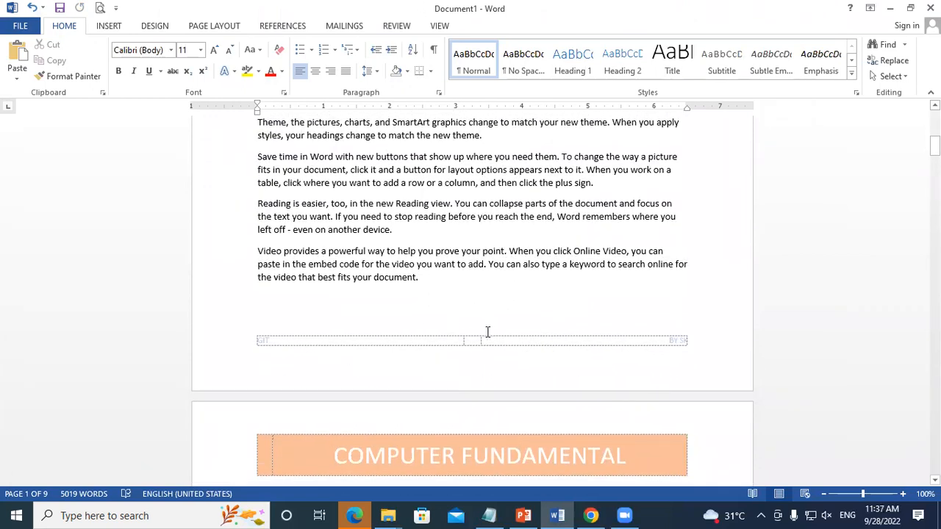
Enlarge page 2's footer text, GIT and the author credit, to 18 pt
{"action": "scroll", "coordinate": [489, 334], "scroll_direction": "down", "scroll_amount": 8}
{"action": "scroll", "coordinate": [447, 318], "scroll_direction": "down", "scroll_amount": 5}
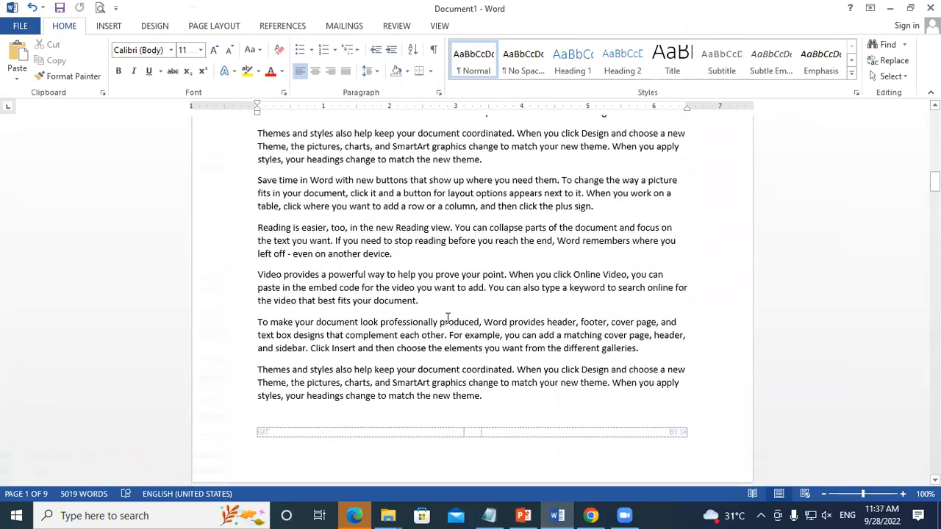
{"action": "left_click", "coordinate": [287, 319]}
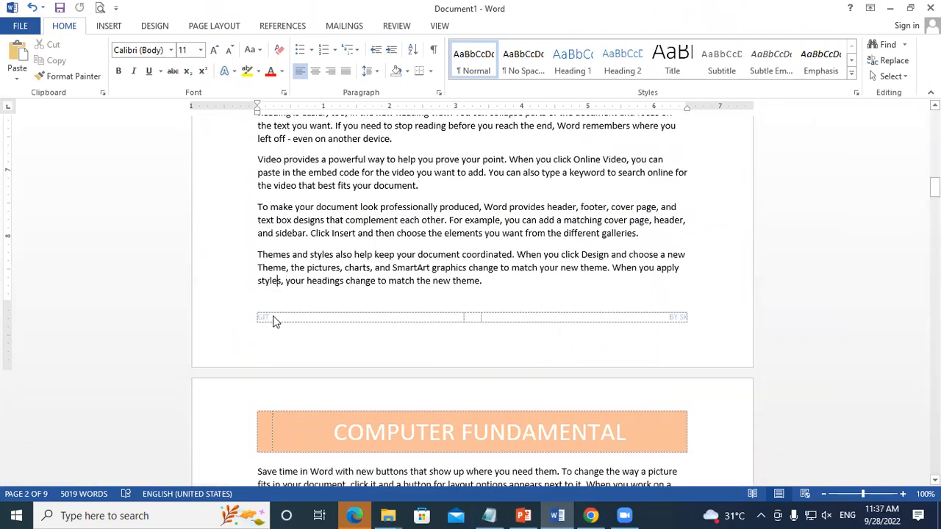
{"action": "double_click", "coordinate": [265, 317]}
{"action": "left_click_drag", "start_coordinate": [261, 316], "coordinate": [577, 316]}
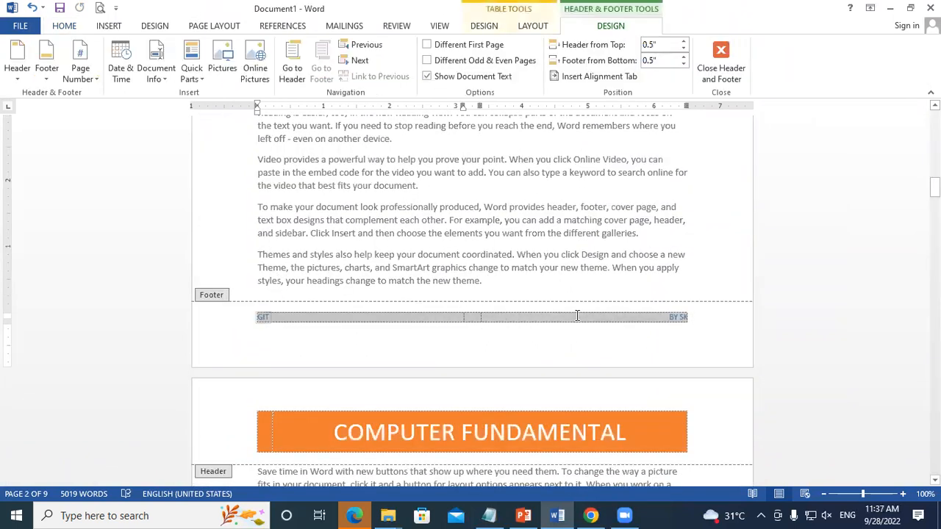
{"action": "left_click", "coordinate": [70, 26]}
{"action": "left_click", "coordinate": [212, 52]}
{"action": "left_click", "coordinate": [212, 51]}
{"action": "left_click", "coordinate": [211, 51]}
{"action": "left_click", "coordinate": [212, 51]}
{"action": "left_click", "coordinate": [212, 52]}
{"action": "left_click", "coordinate": [212, 52]}
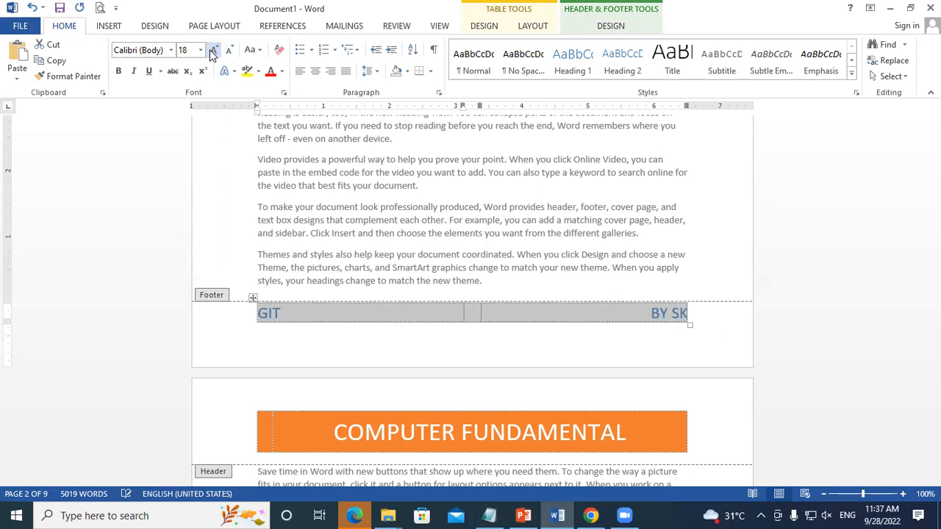
{"action": "left_click", "coordinate": [684, 358]}
Review the pages and close header and footer editing
{"action": "scroll", "coordinate": [525, 317], "scroll_direction": "down", "scroll_amount": 5}
{"action": "scroll", "coordinate": [527, 318], "scroll_direction": "down", "scroll_amount": 10}
{"action": "scroll", "coordinate": [526, 321], "scroll_direction": "down", "scroll_amount": 15}
{"action": "scroll", "coordinate": [527, 317], "scroll_direction": "up", "scroll_amount": 11}
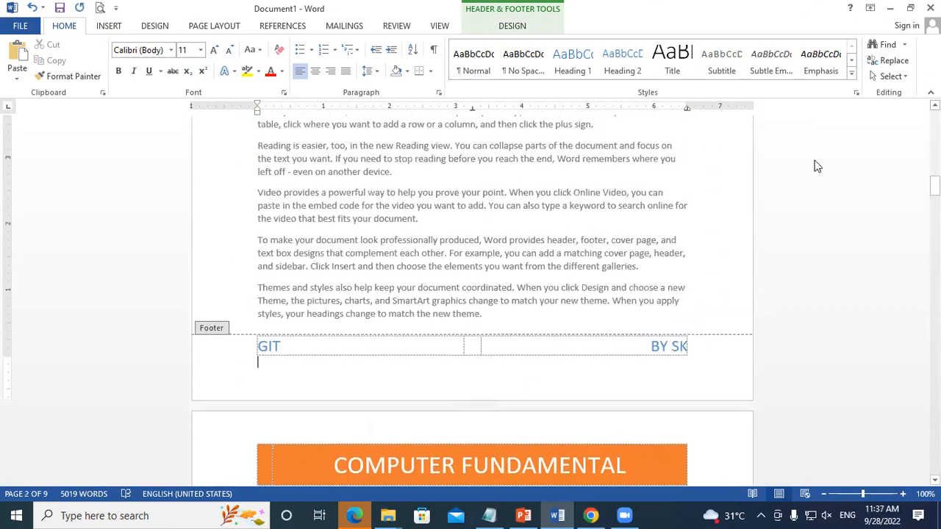
{"action": "scroll", "coordinate": [815, 166], "scroll_direction": "up", "scroll_amount": 5}
{"action": "left_click", "coordinate": [515, 27]}
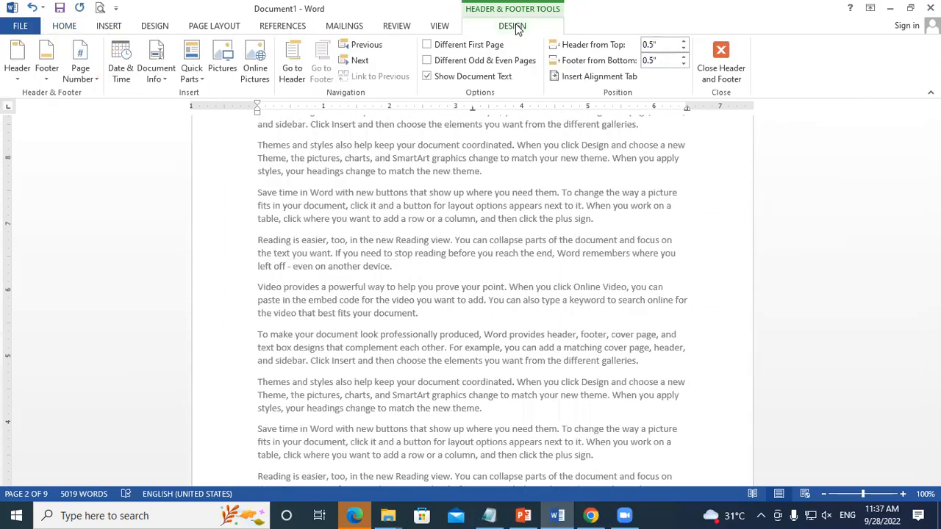
{"action": "left_click", "coordinate": [720, 59]}
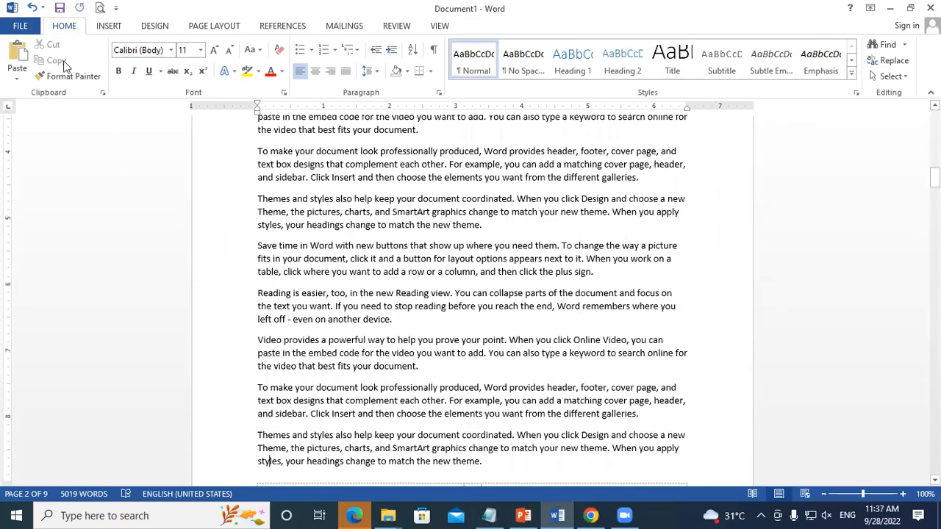
{"action": "left_click", "coordinate": [20, 26]}
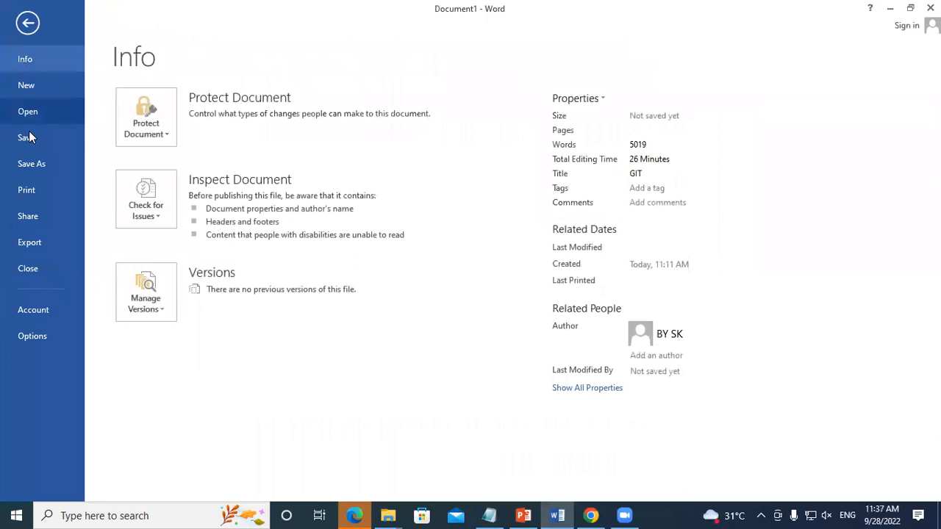
{"action": "left_click", "coordinate": [37, 194]}
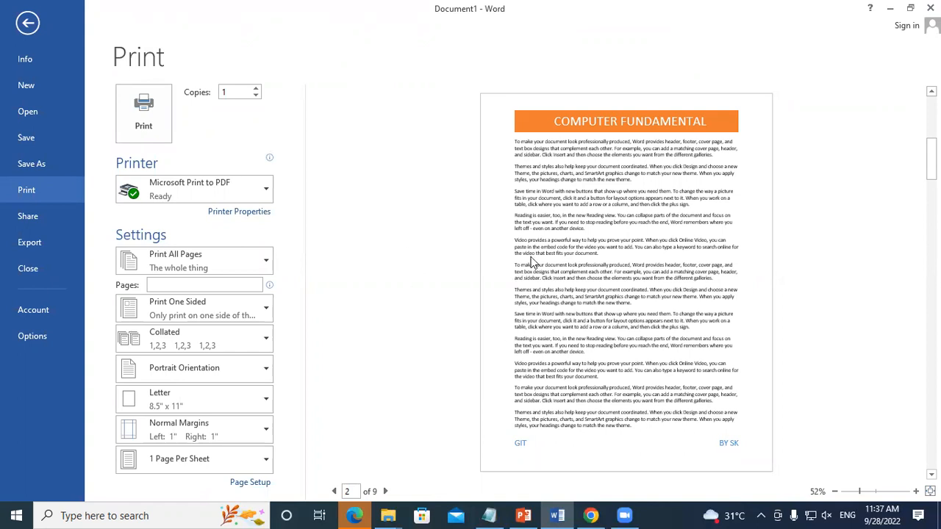
{"action": "scroll", "coordinate": [572, 253], "scroll_direction": "down", "scroll_amount": 3}
{"action": "scroll", "coordinate": [566, 254], "scroll_direction": "down", "scroll_amount": 2}
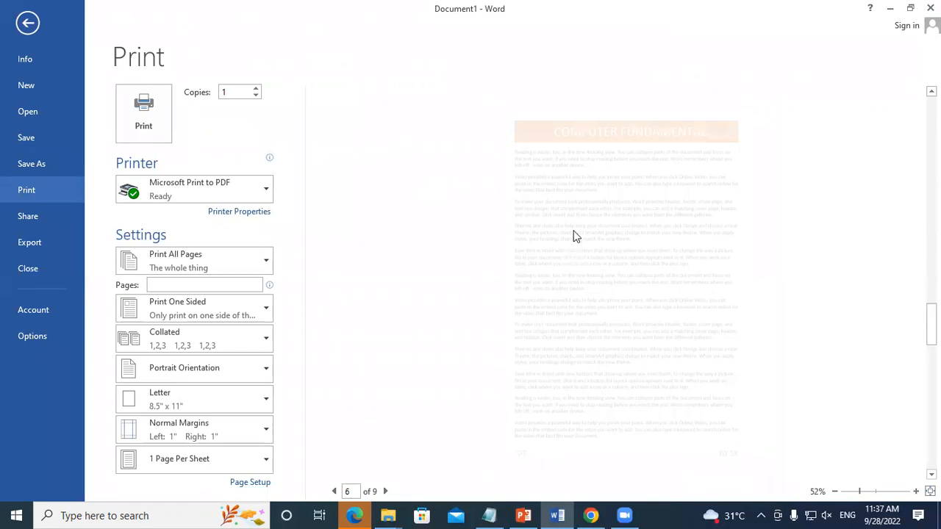
{"action": "scroll", "coordinate": [574, 222], "scroll_direction": "down", "scroll_amount": 2}
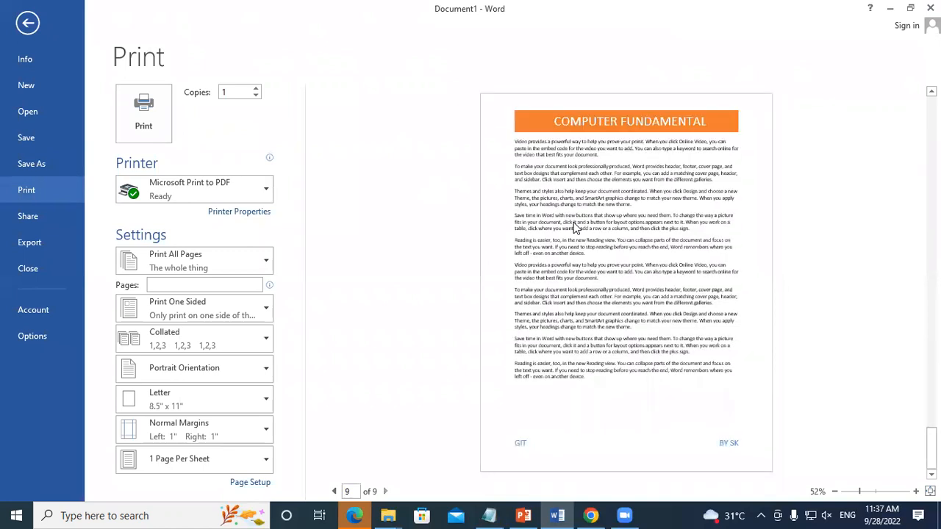
{"action": "scroll", "coordinate": [573, 241], "scroll_direction": "up", "scroll_amount": 5}
{"action": "scroll", "coordinate": [571, 236], "scroll_direction": "up", "scroll_amount": 3}
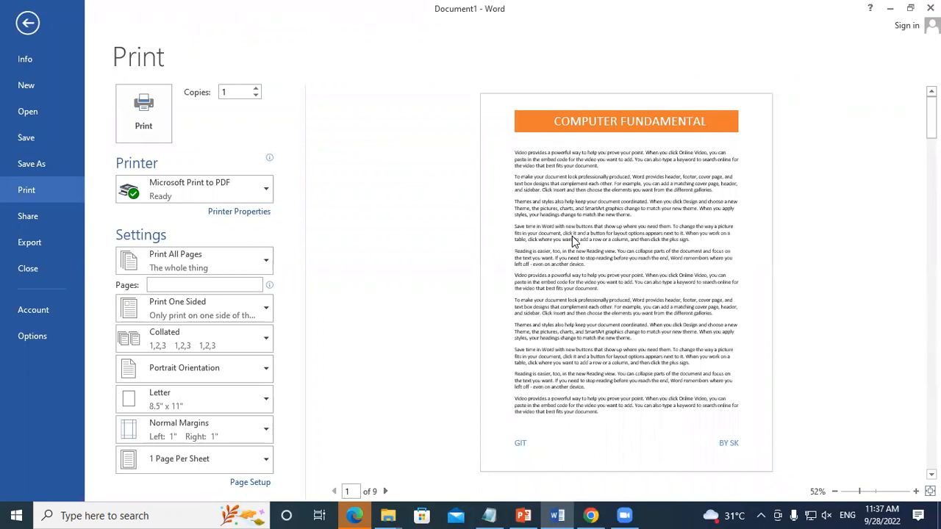
{"action": "scroll", "coordinate": [574, 241], "scroll_direction": "down", "scroll_amount": 5}
{"action": "scroll", "coordinate": [572, 236], "scroll_direction": "up", "scroll_amount": 3}
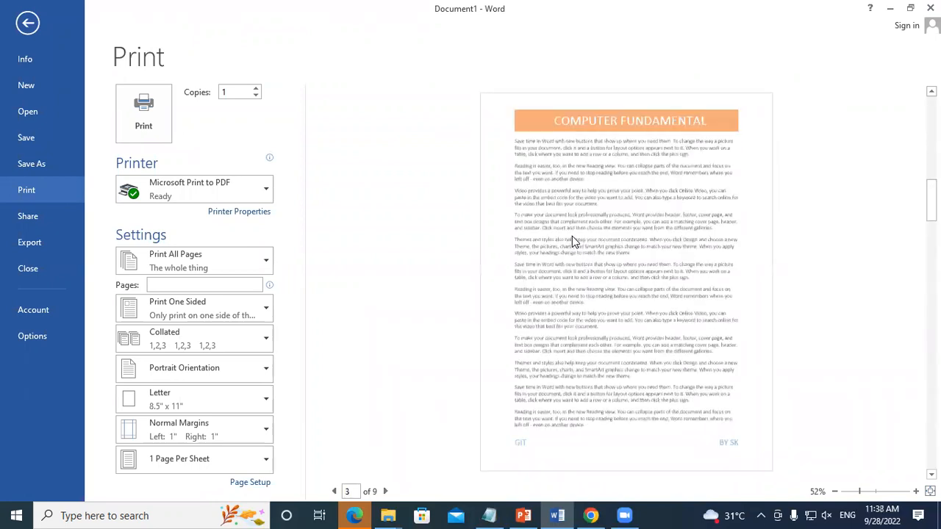
{"action": "left_click", "coordinate": [28, 23]}
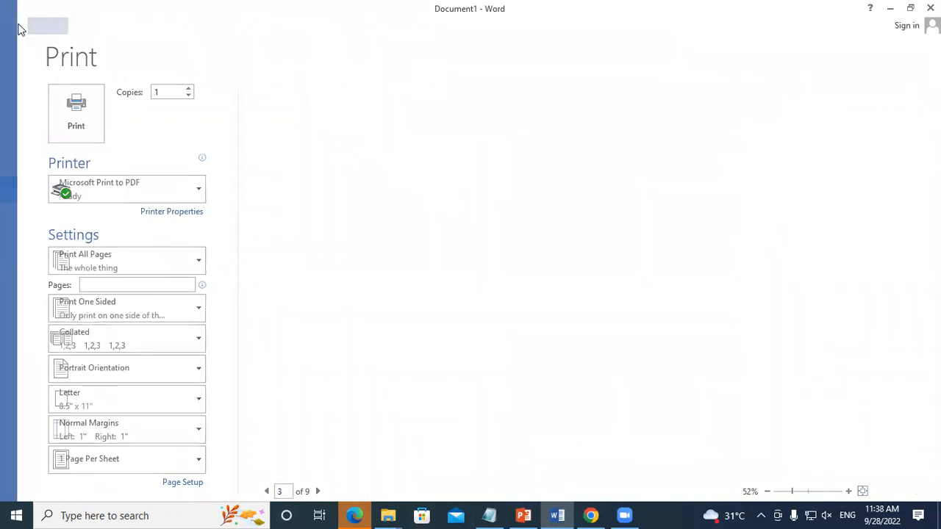
Add a plain right-aligned page number (Plain Number 3) at the bottom of the page
{"action": "scroll", "coordinate": [485, 237], "scroll_direction": "down", "scroll_amount": 4}
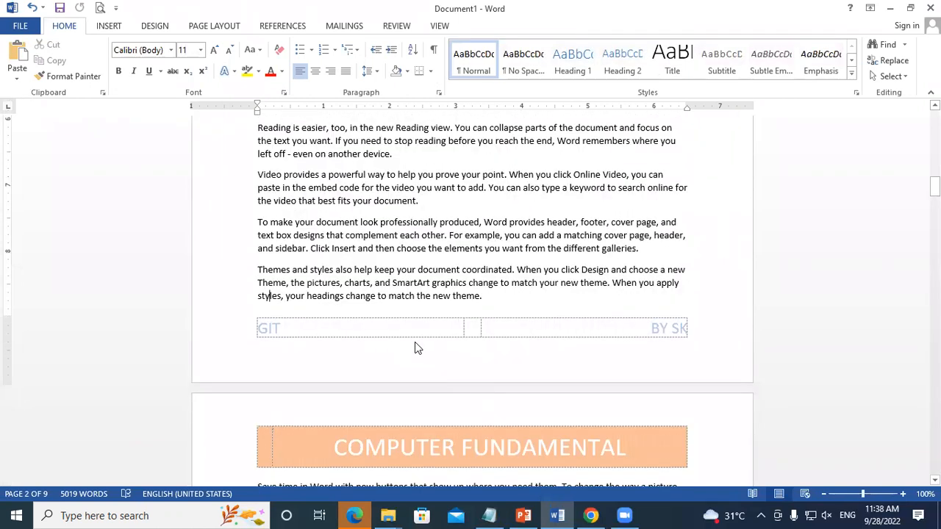
{"action": "scroll", "coordinate": [405, 326], "scroll_direction": "up", "scroll_amount": 1}
{"action": "left_click", "coordinate": [347, 371]}
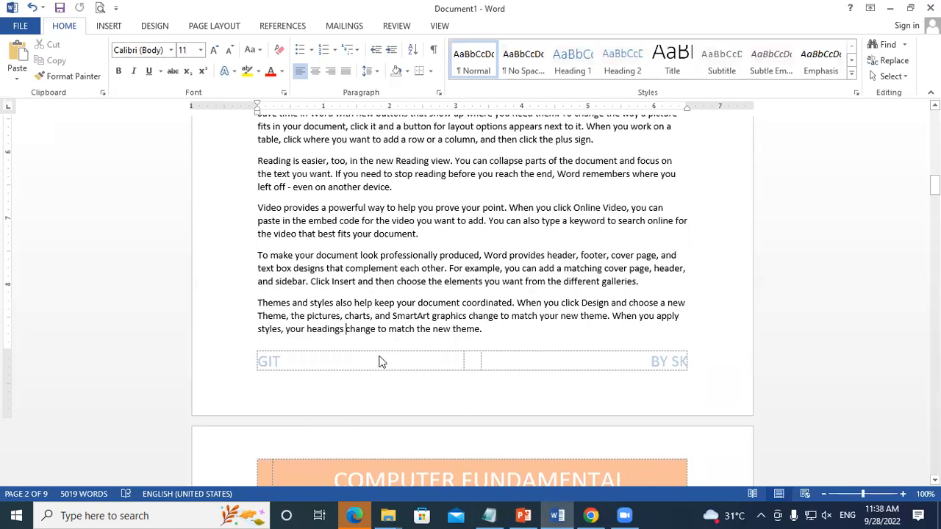
{"action": "left_click", "coordinate": [116, 26]}
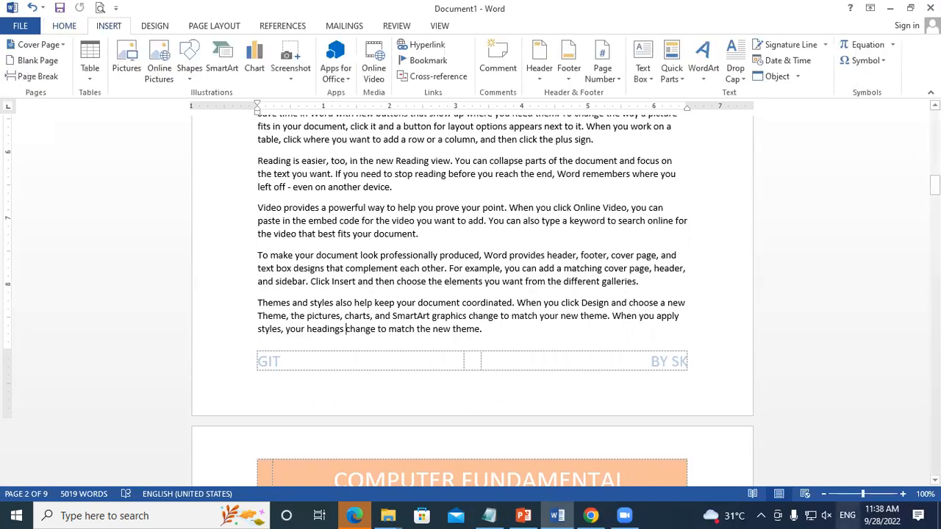
{"action": "left_click", "coordinate": [617, 82]}
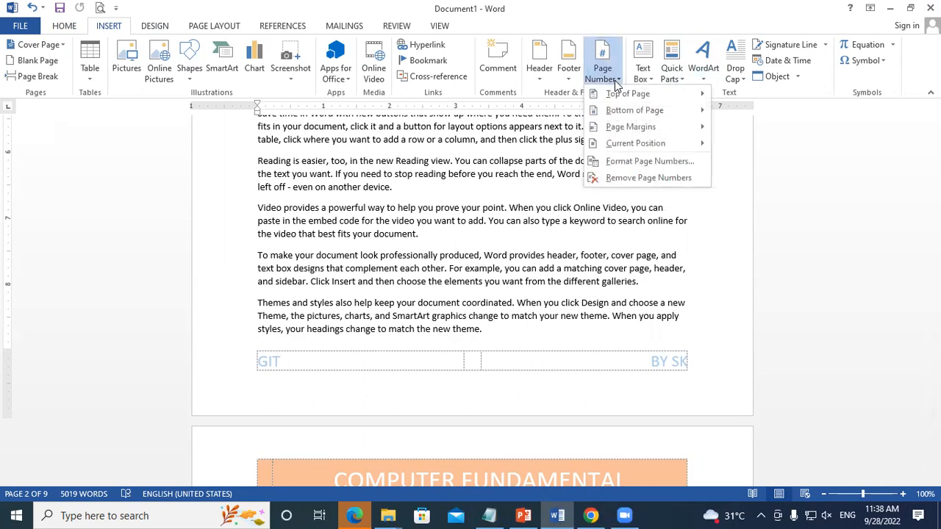
{"action": "mouse_move", "coordinate": [622, 94]}
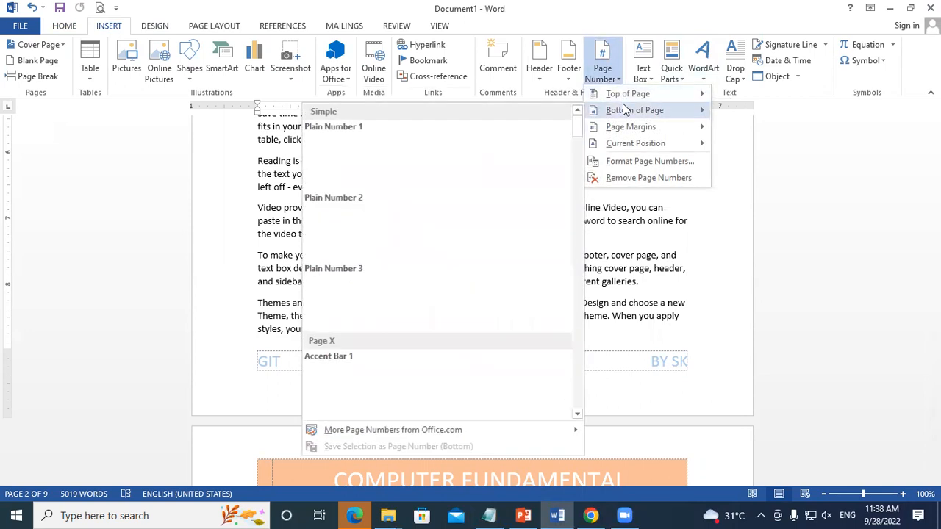
{"action": "mouse_move", "coordinate": [623, 131]}
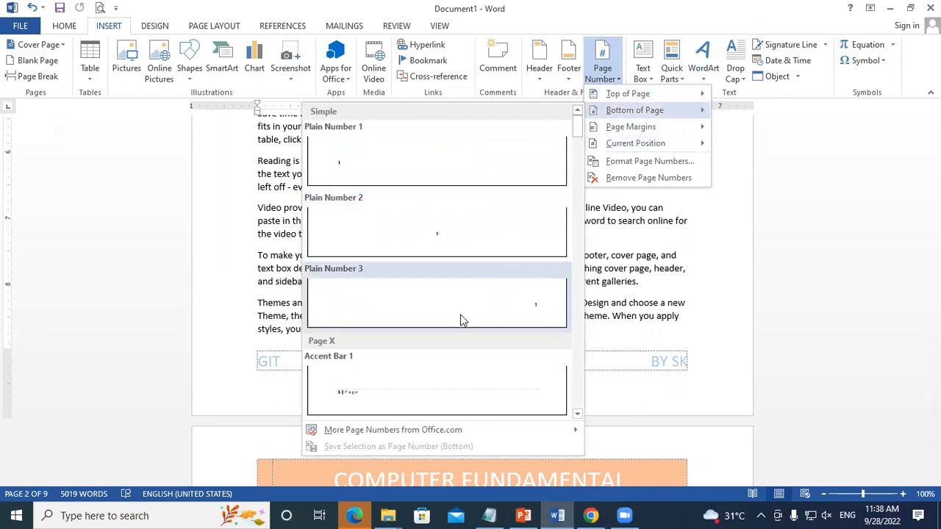
{"action": "left_click", "coordinate": [535, 309]}
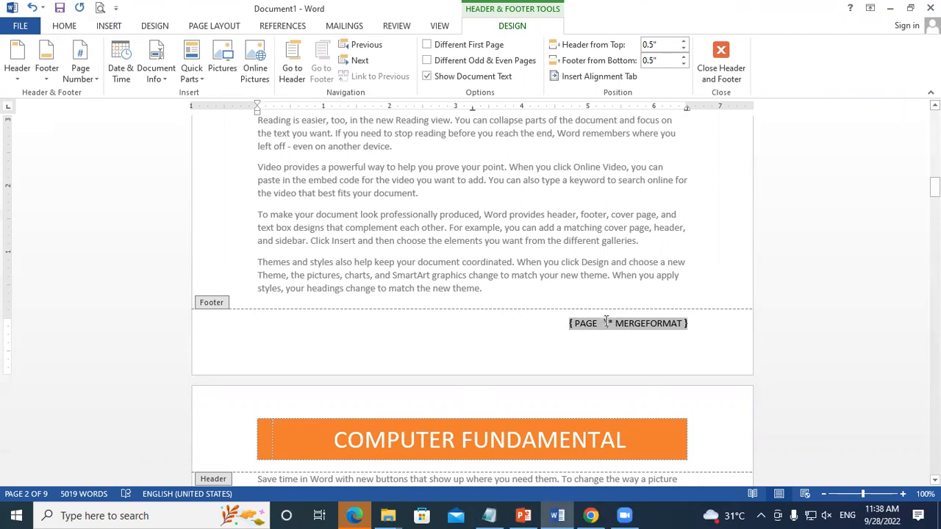
Scroll through the pages to check that each footer shows the page-number field
{"action": "scroll", "coordinate": [609, 256], "scroll_direction": "down", "scroll_amount": 2}
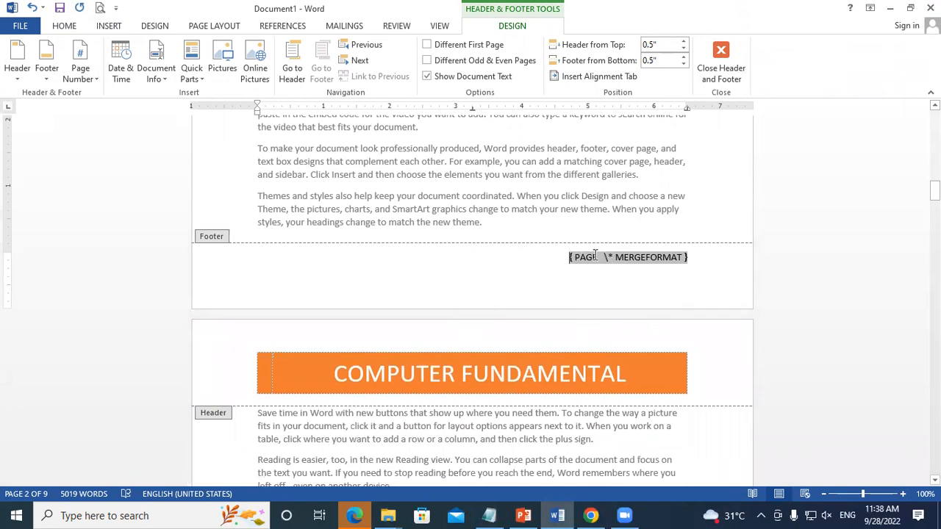
{"action": "scroll", "coordinate": [596, 255], "scroll_direction": "up", "scroll_amount": 1}
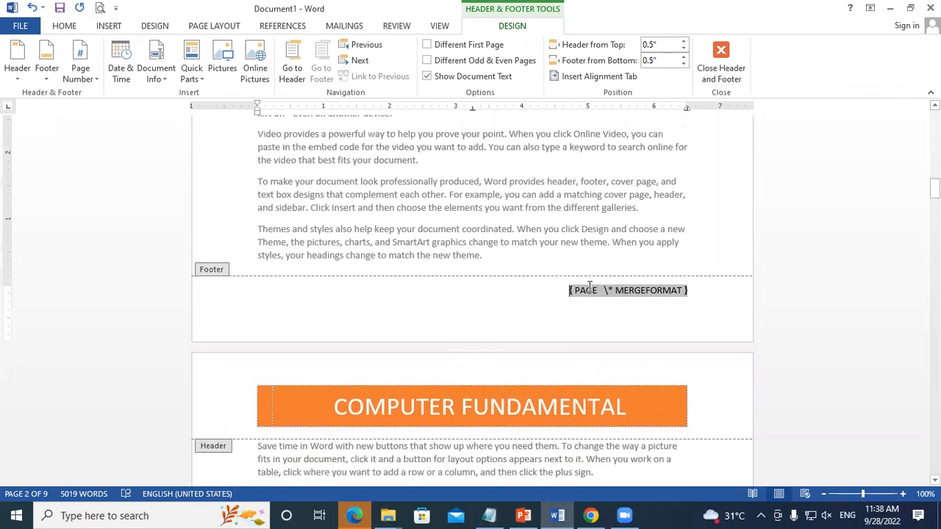
{"action": "scroll", "coordinate": [589, 286], "scroll_direction": "down", "scroll_amount": 20}
{"action": "scroll", "coordinate": [589, 287], "scroll_direction": "down", "scroll_amount": 20}
{"action": "scroll", "coordinate": [593, 284], "scroll_direction": "down", "scroll_amount": 20}
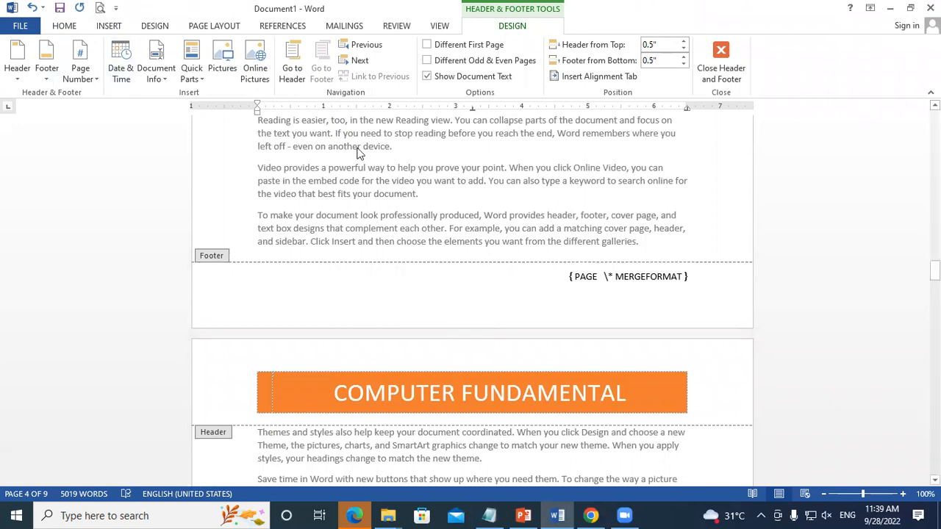
{"action": "scroll", "coordinate": [616, 220], "scroll_direction": "down", "scroll_amount": 20}
{"action": "scroll", "coordinate": [615, 220], "scroll_direction": "up", "scroll_amount": 5}
{"action": "scroll", "coordinate": [600, 296], "scroll_direction": "down", "scroll_amount": 3}
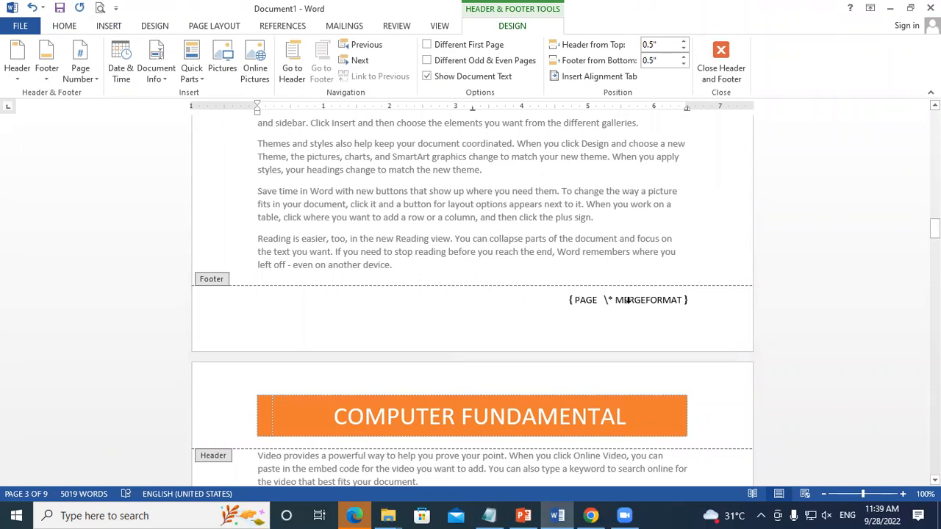
{"action": "scroll", "coordinate": [627, 301], "scroll_direction": "down", "scroll_amount": 10}
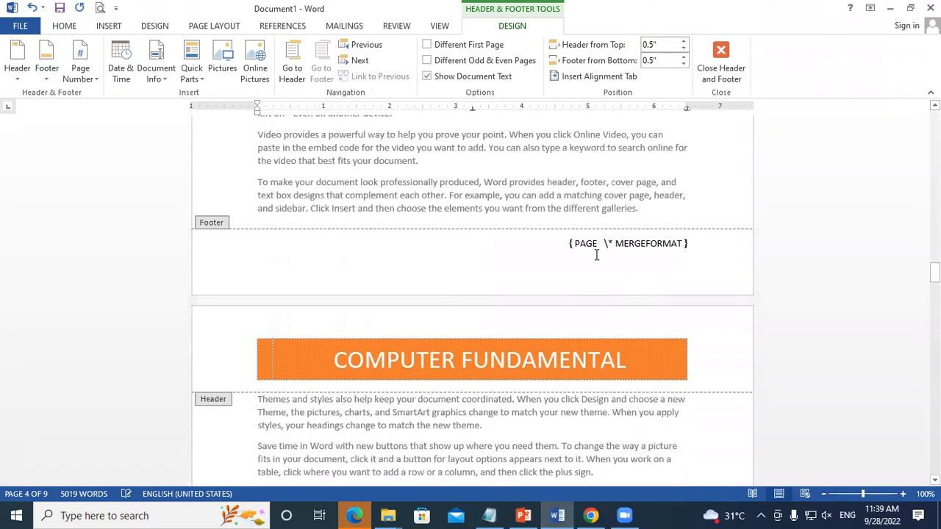
{"action": "scroll", "coordinate": [596, 255], "scroll_direction": "down", "scroll_amount": 10}
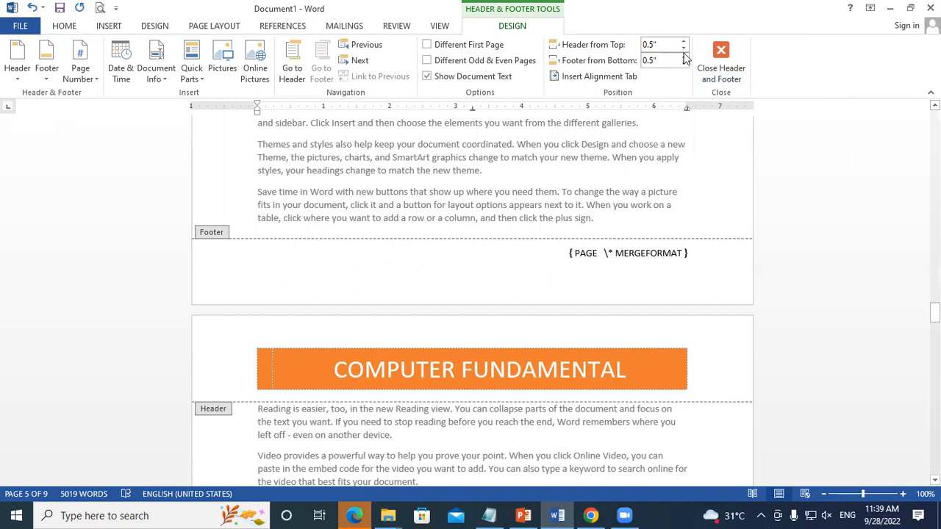
Close footer editing and scroll back toward the top of the document
{"action": "left_click", "coordinate": [721, 66]}
{"action": "scroll", "coordinate": [561, 297], "scroll_direction": "up", "scroll_amount": 7}
{"action": "scroll", "coordinate": [561, 297], "scroll_direction": "up", "scroll_amount": 20}
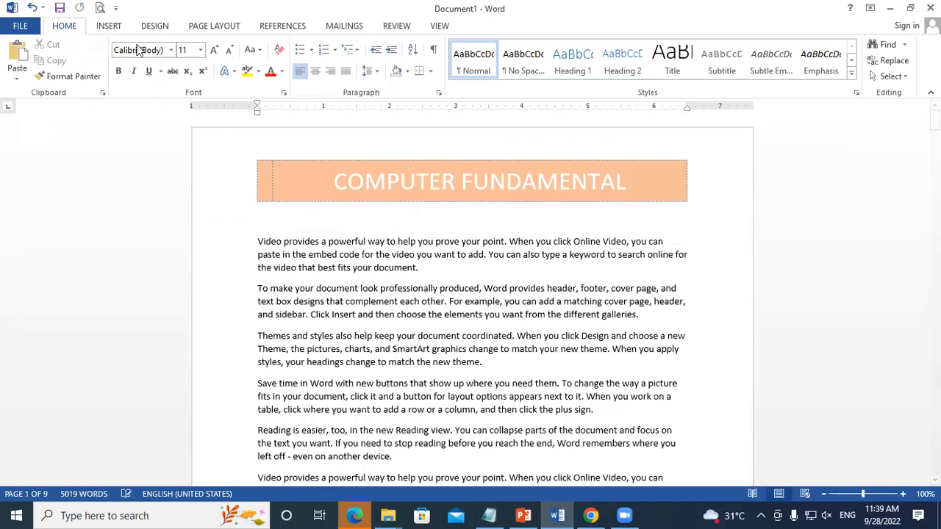
Browse the footer designs gallery and dismiss it without choosing one
{"action": "left_click", "coordinate": [109, 26]}
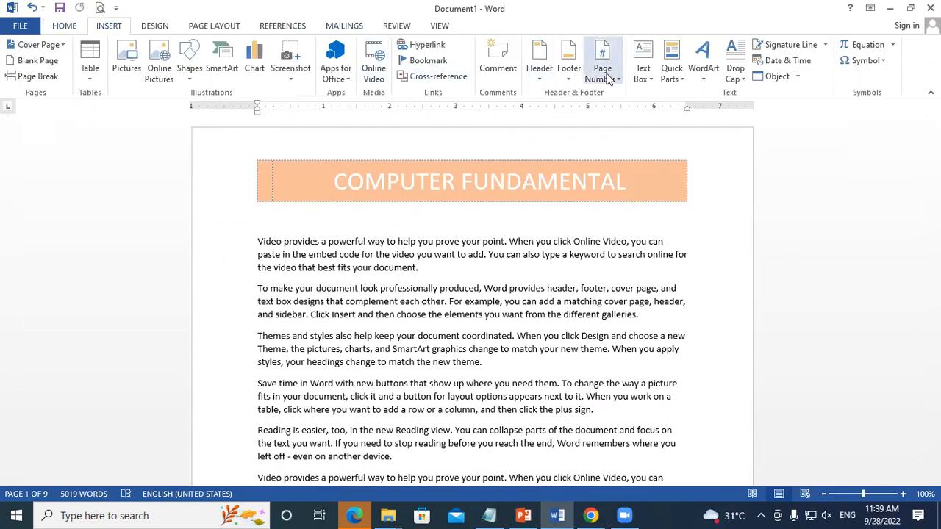
{"action": "left_click", "coordinate": [568, 81]}
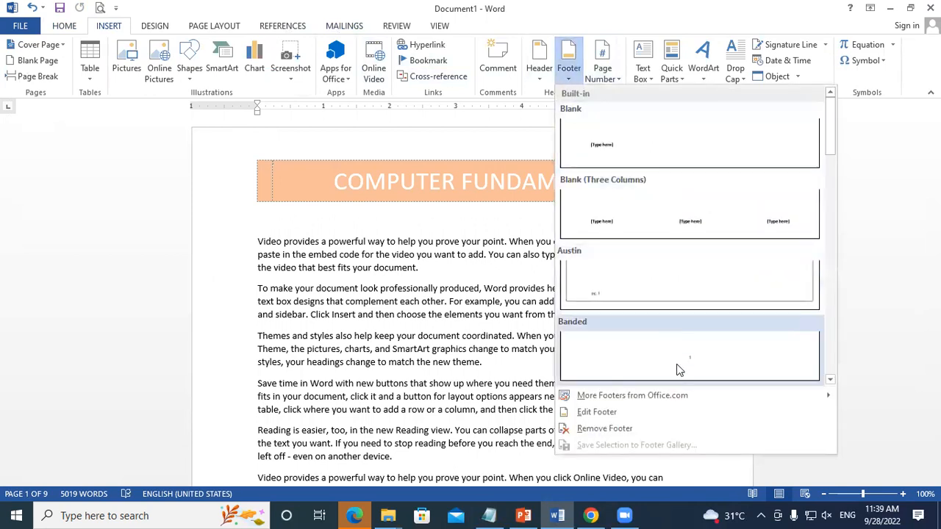
{"action": "scroll", "coordinate": [690, 361], "scroll_direction": "down", "scroll_amount": 3}
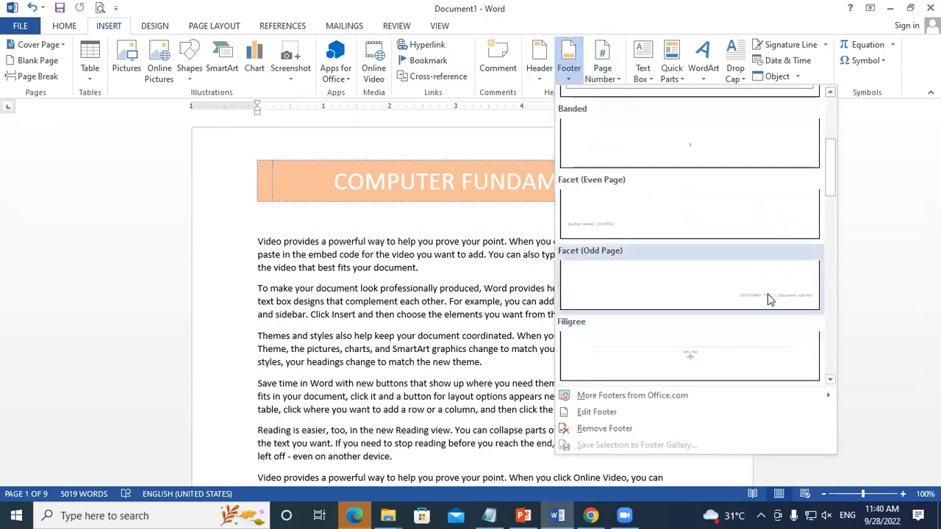
{"action": "scroll", "coordinate": [640, 224], "scroll_direction": "up", "scroll_amount": 3}
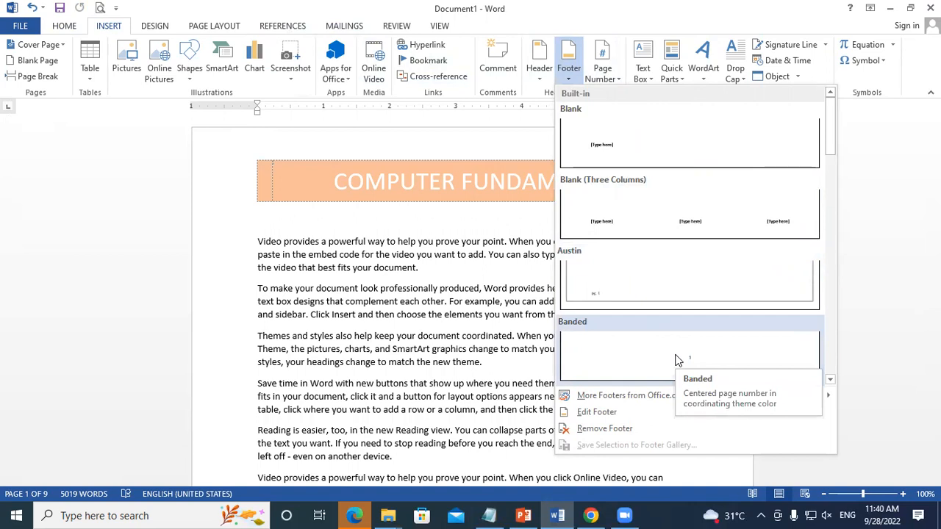
{"action": "left_click", "coordinate": [412, 134]}
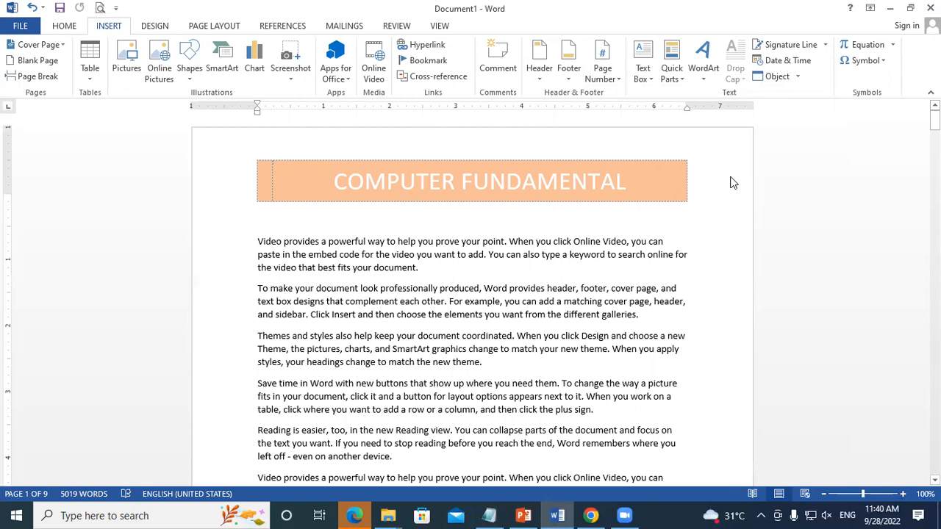
Create a new document filled with sample paragraphs using =RAND(50)
{"action": "key", "text": "ctrl+n"}
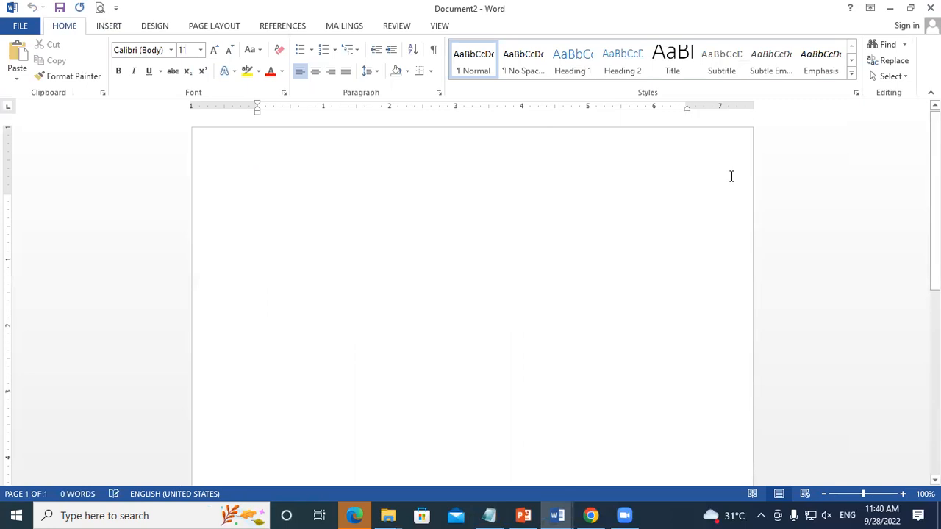
{"action": "type", "text": "="}
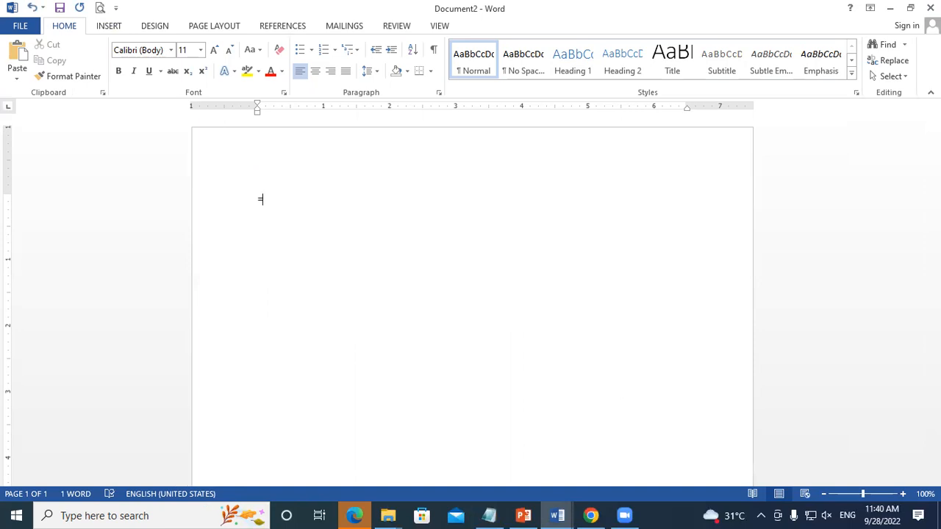
{"action": "type", "text": "RAND(50)"}
{"action": "key", "text": "Return"}
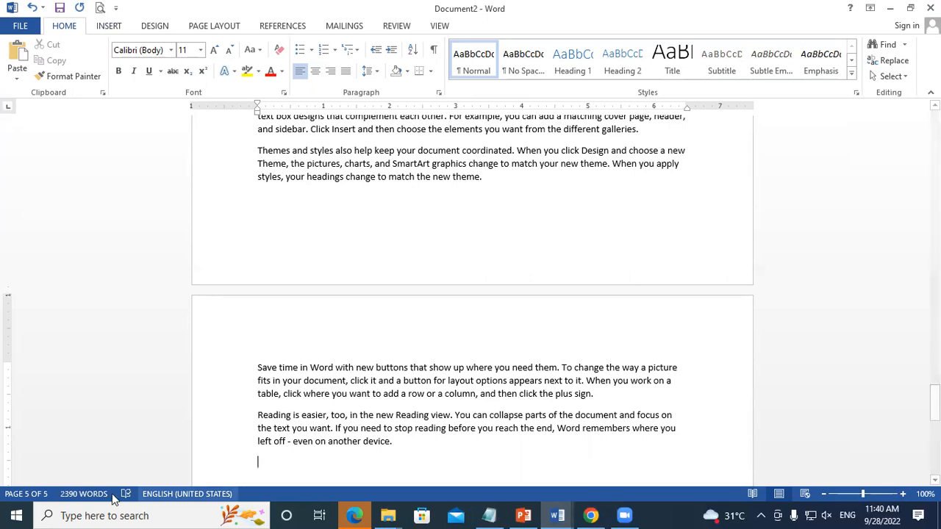
Hide the white space between pages and open page 1's header for editing
{"action": "double_click", "coordinate": [384, 290]}
{"action": "scroll", "coordinate": [385, 294], "scroll_direction": "up", "scroll_amount": 20}
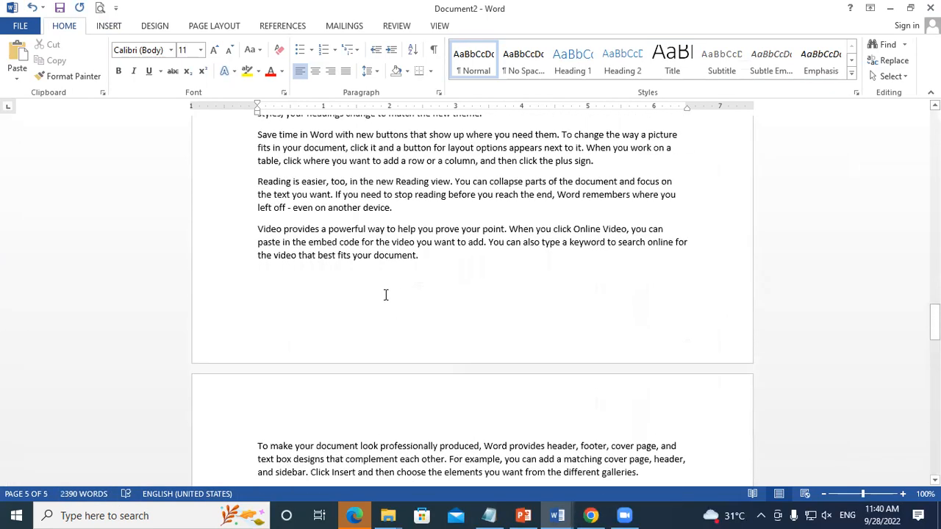
{"action": "scroll", "coordinate": [386, 295], "scroll_direction": "up", "scroll_amount": 10}
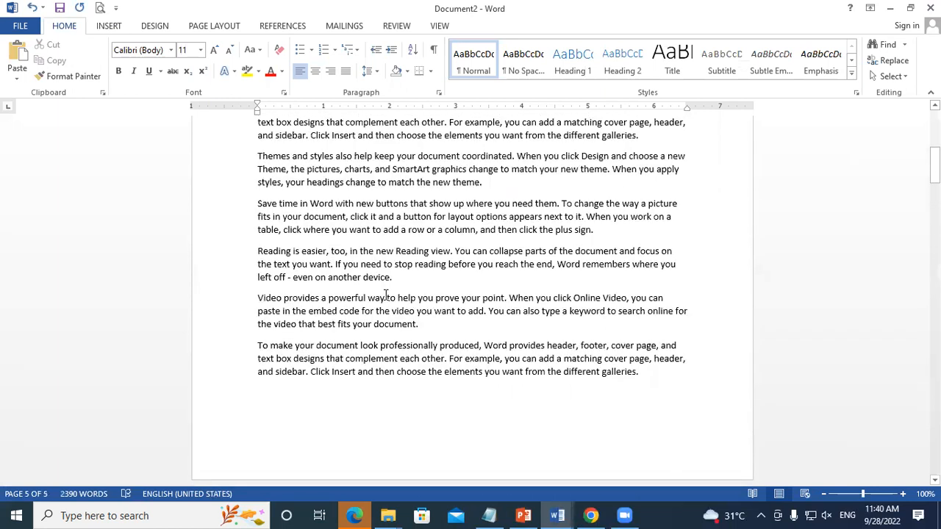
{"action": "scroll", "coordinate": [386, 294], "scroll_direction": "up", "scroll_amount": 1}
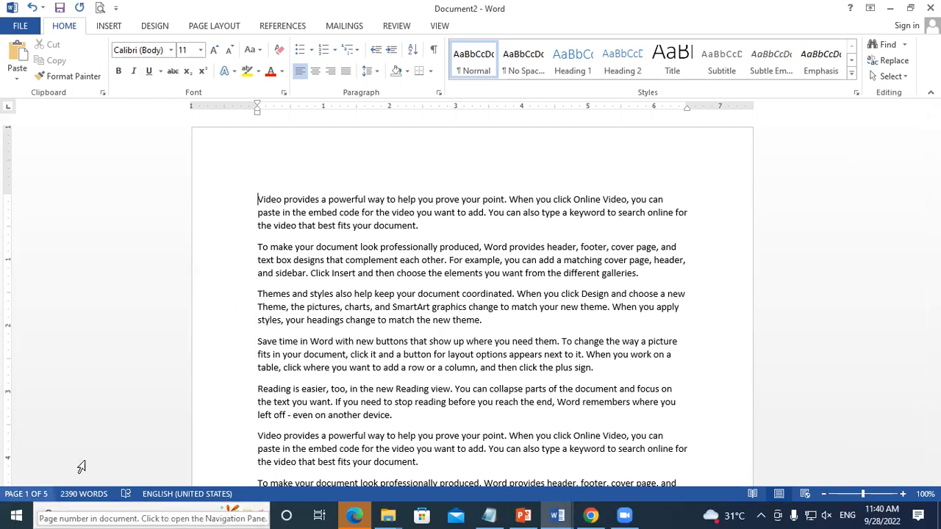
{"action": "double_click", "coordinate": [254, 187]}
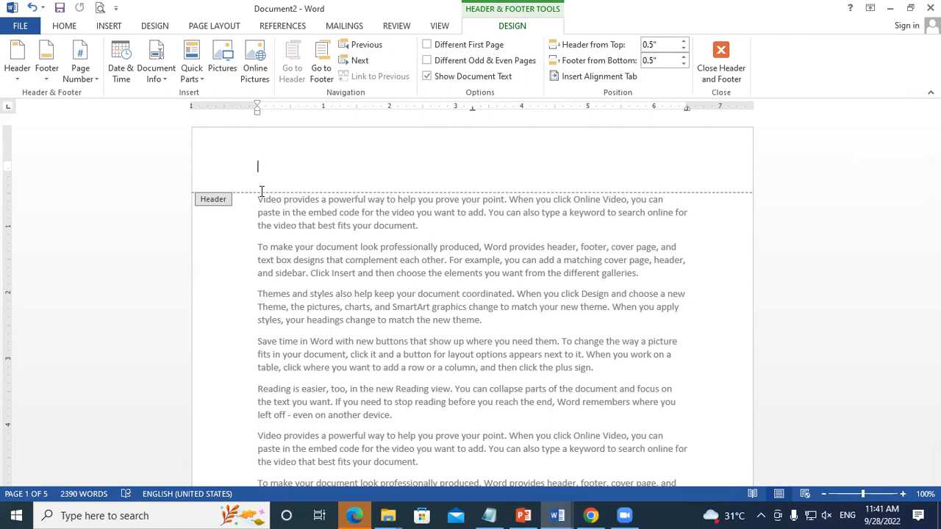
Type COMPUTER FUNDAMENTAL in the header and format it 28 pt, red and bold
{"action": "type", "text": "COMPUTER FUNDAMENTAL"}
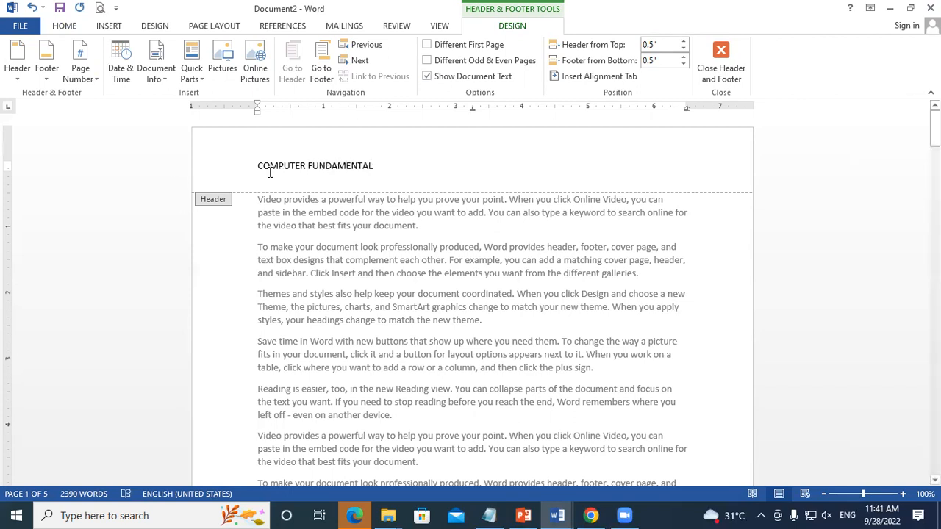
{"action": "left_click_drag", "start_coordinate": [257, 166], "coordinate": [415, 165]}
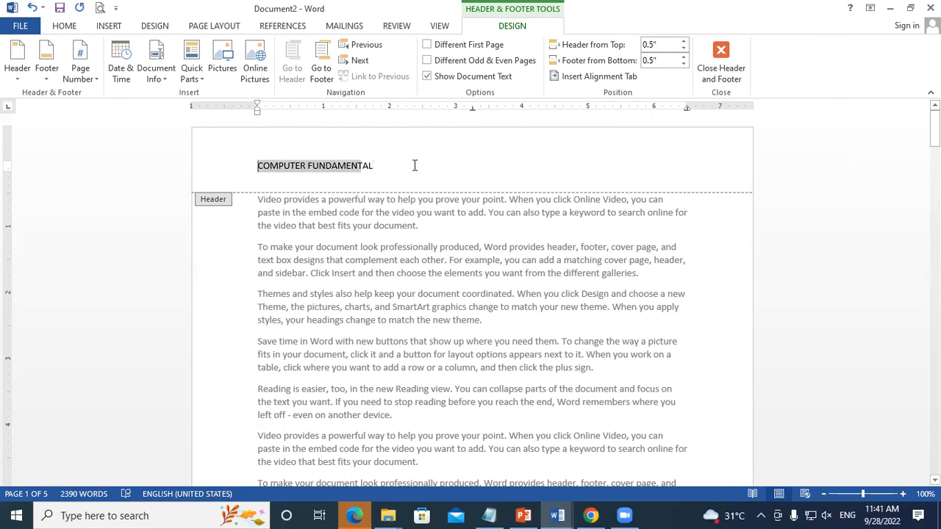
{"action": "left_click", "coordinate": [64, 26]}
{"action": "left_click", "coordinate": [213, 51]}
{"action": "left_click", "coordinate": [213, 52]}
{"action": "left_click", "coordinate": [214, 51]}
{"action": "left_click", "coordinate": [213, 51]}
{"action": "left_click", "coordinate": [213, 51]}
{"action": "left_click", "coordinate": [213, 51]}
{"action": "left_click", "coordinate": [213, 52]}
{"action": "left_click", "coordinate": [213, 51]}
{"action": "left_click", "coordinate": [213, 51]}
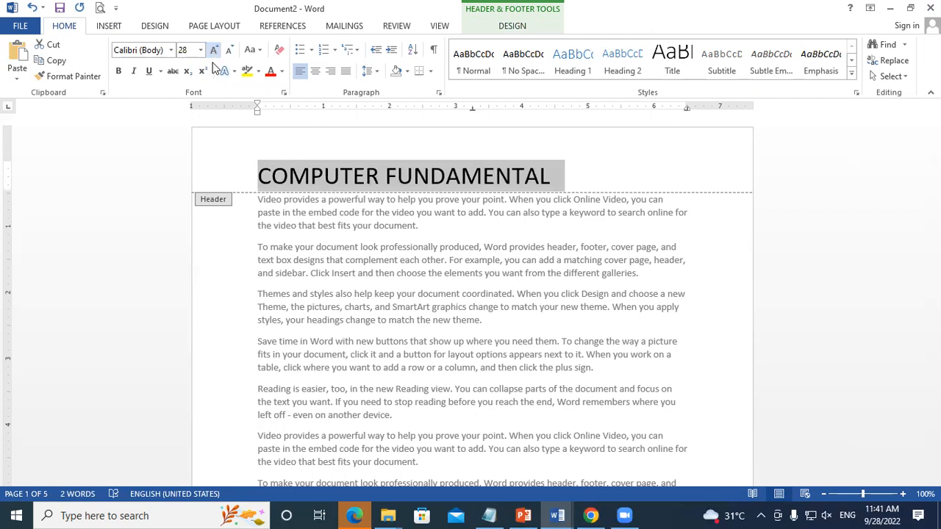
{"action": "left_click", "coordinate": [270, 71]}
{"action": "left_click", "coordinate": [119, 71]}
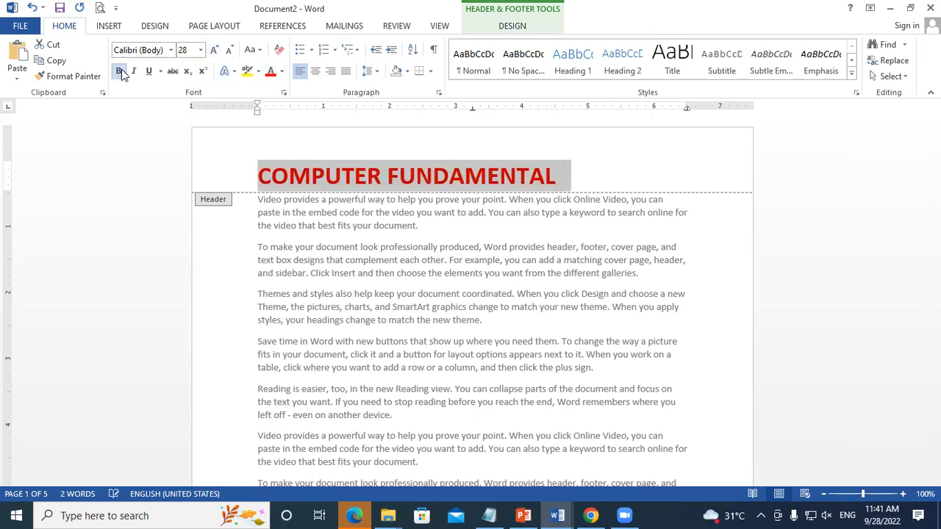
Close header editing and return to the body text
{"action": "left_click", "coordinate": [622, 163]}
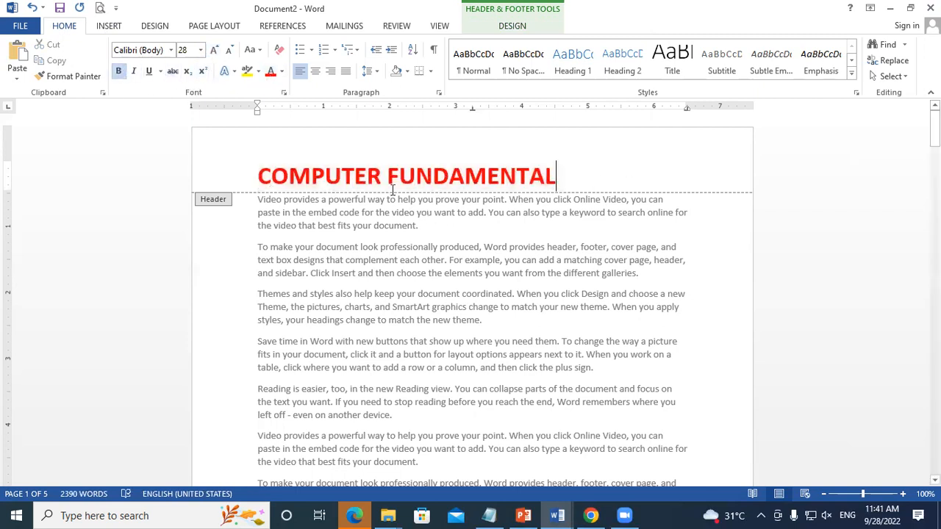
{"action": "left_click", "coordinate": [513, 27]}
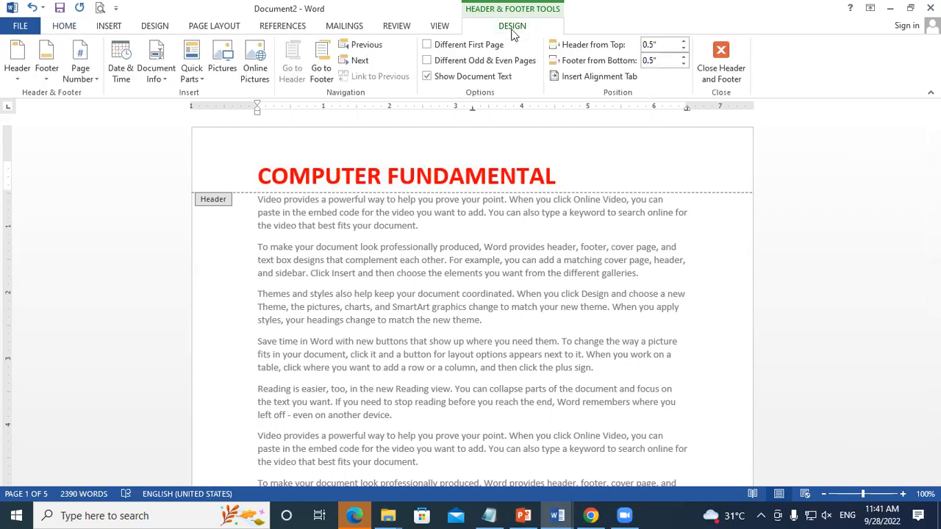
{"action": "left_click", "coordinate": [715, 57]}
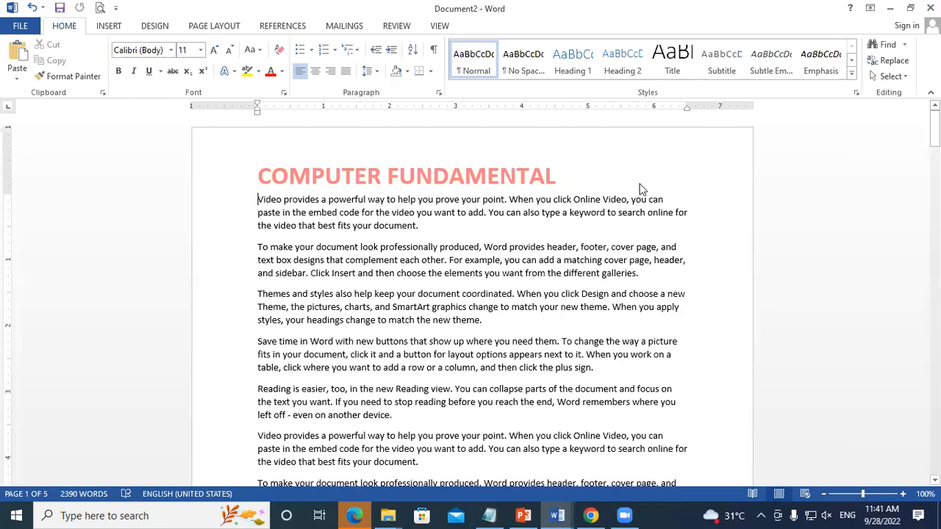
Scroll through the pages and place the cursor after "plus sign."
{"action": "scroll", "coordinate": [420, 213], "scroll_direction": "down", "scroll_amount": 8}
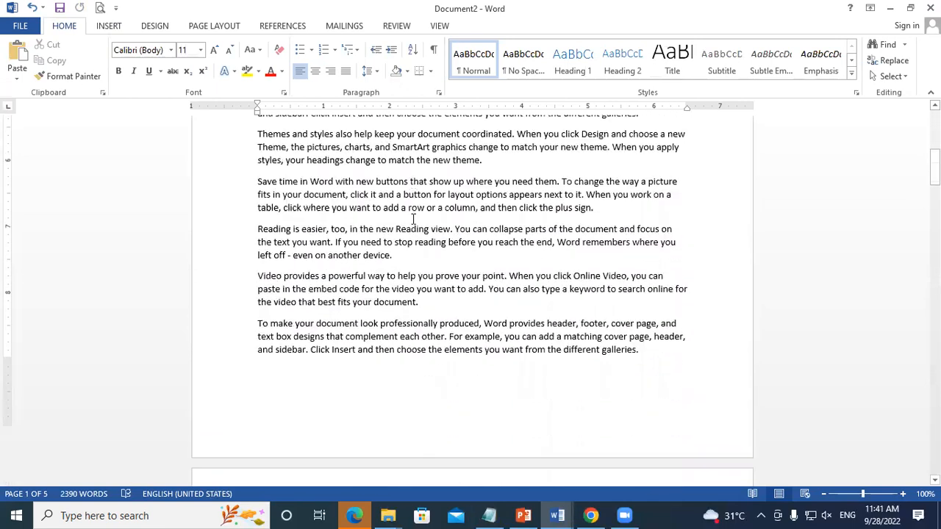
{"action": "scroll", "coordinate": [413, 220], "scroll_direction": "down", "scroll_amount": 20}
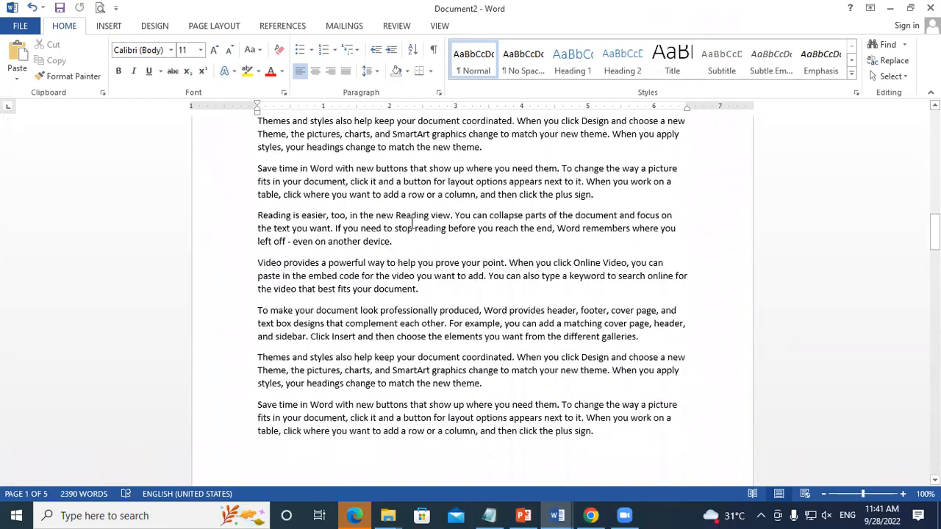
{"action": "scroll", "coordinate": [412, 223], "scroll_direction": "down", "scroll_amount": 18}
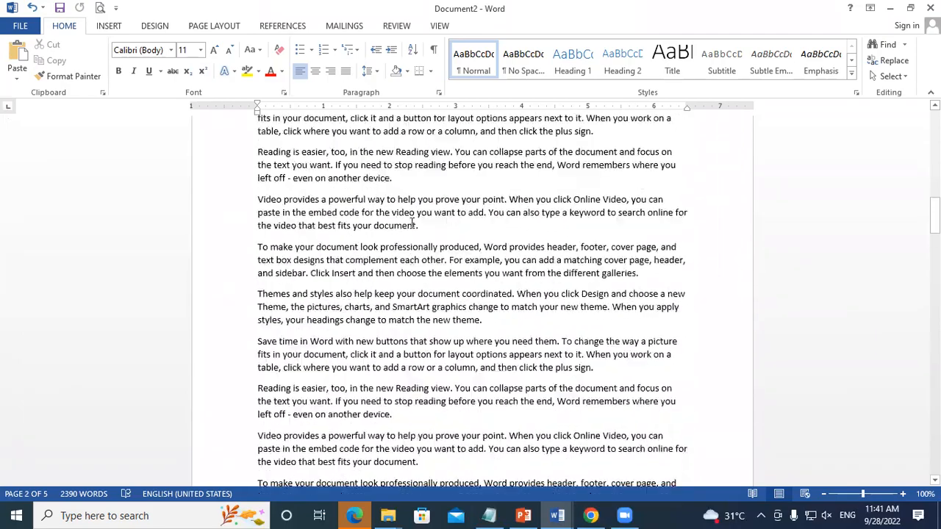
{"action": "scroll", "coordinate": [411, 222], "scroll_direction": "down", "scroll_amount": 17}
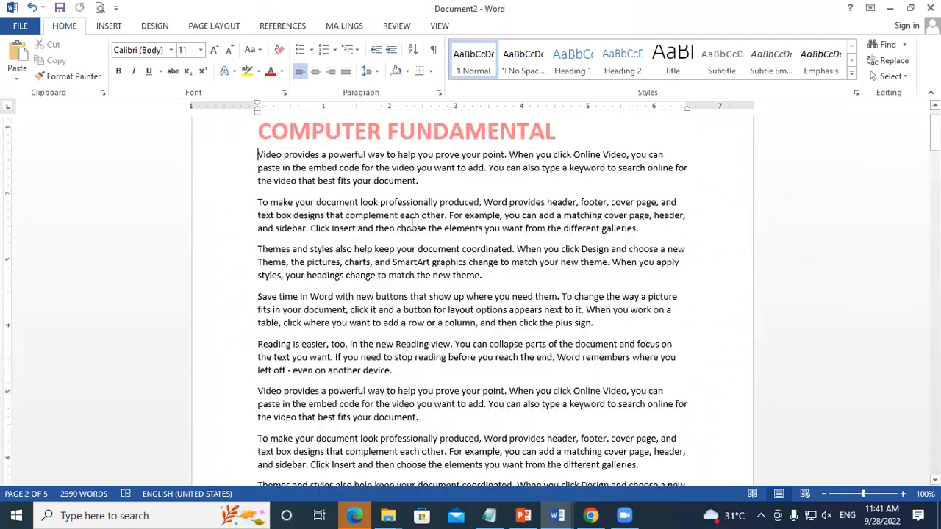
{"action": "scroll", "coordinate": [411, 223], "scroll_direction": "down", "scroll_amount": 18}
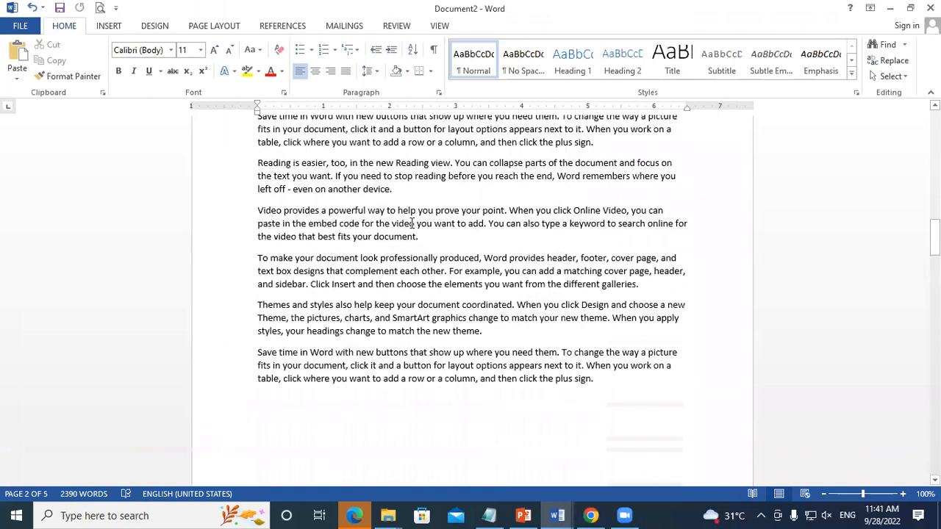
{"action": "scroll", "coordinate": [412, 223], "scroll_direction": "down", "scroll_amount": 3}
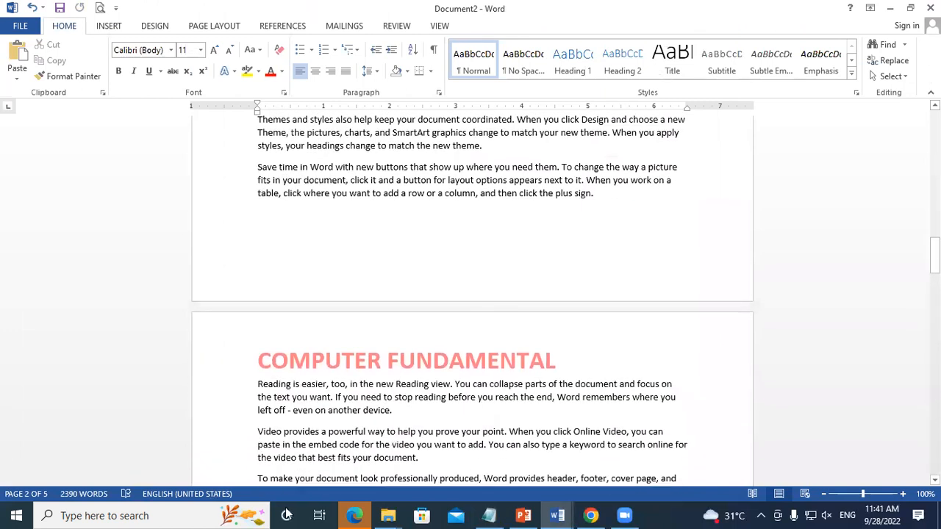
{"action": "left_click", "coordinate": [596, 195]}
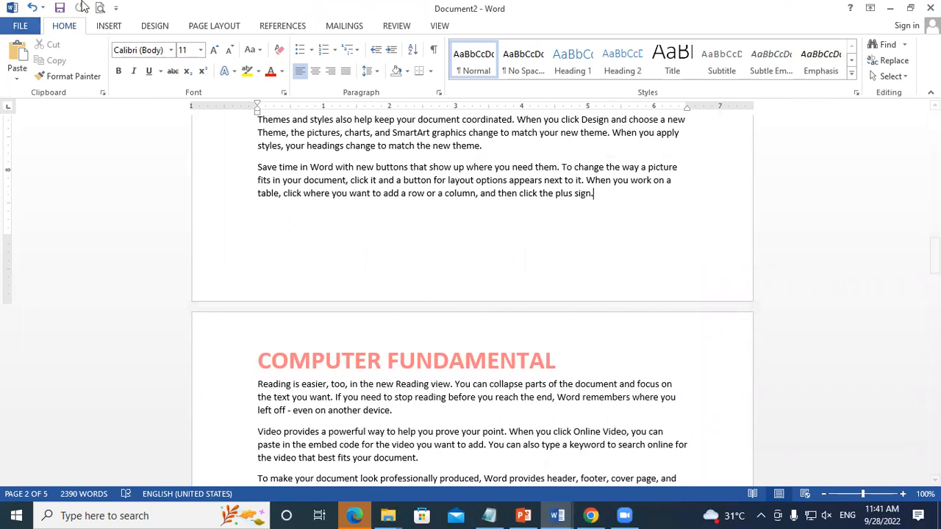
Insert a Next Page section break after "plus sign."
{"action": "left_click", "coordinate": [200, 27]}
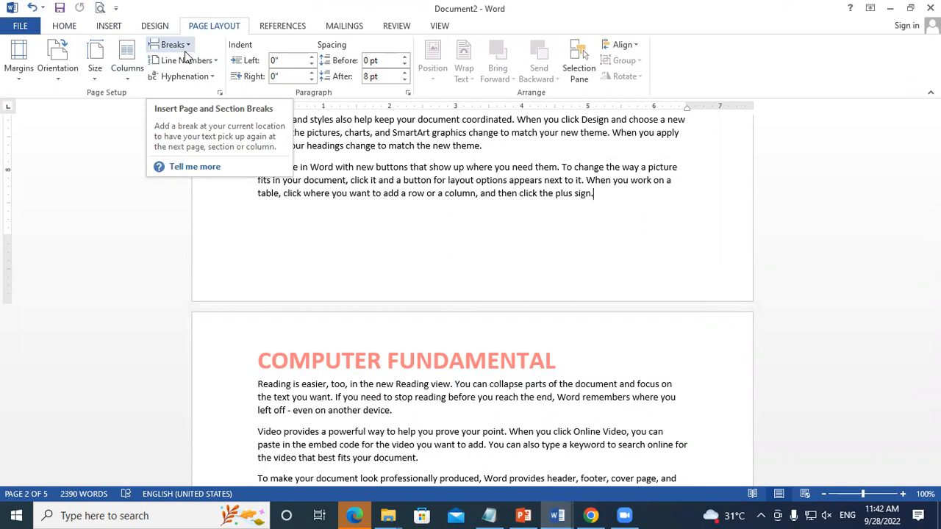
{"action": "left_click", "coordinate": [185, 50]}
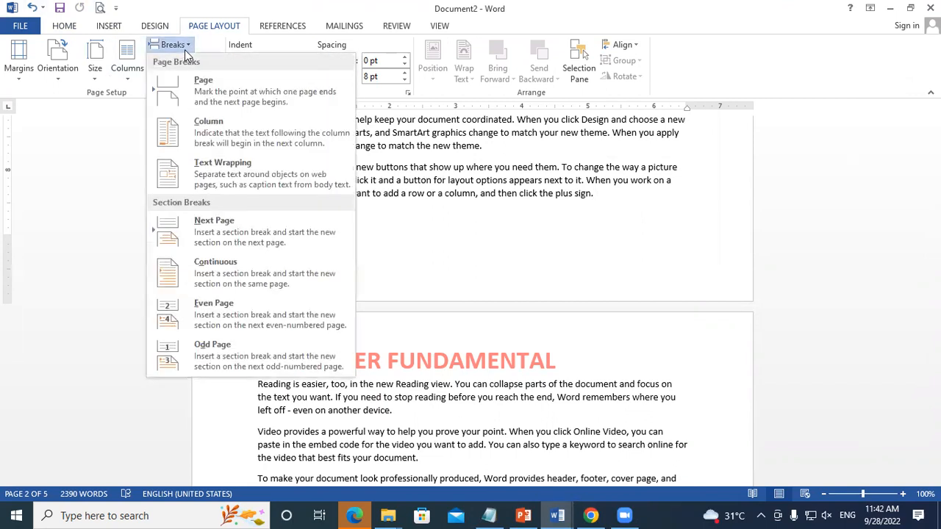
{"action": "left_click", "coordinate": [213, 224]}
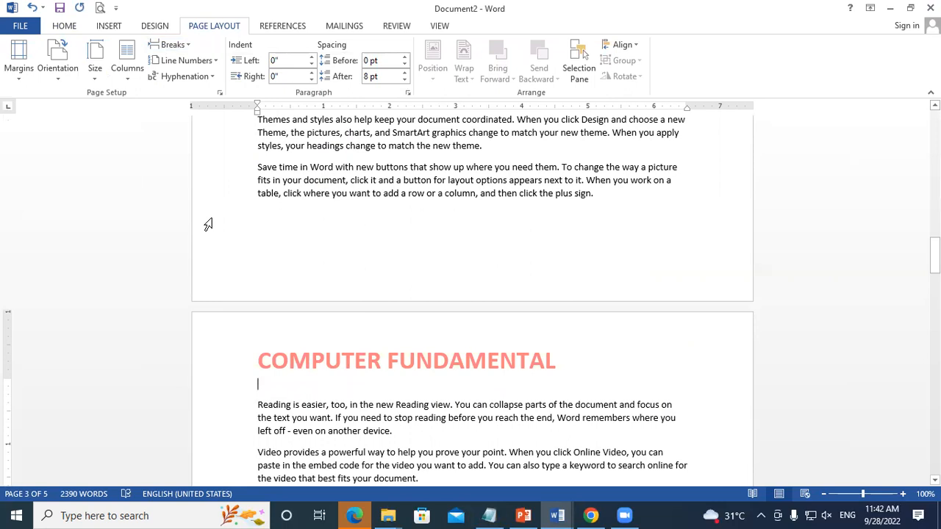
Show formatting marks to check the section break, then hide them again
{"action": "left_click", "coordinate": [71, 30]}
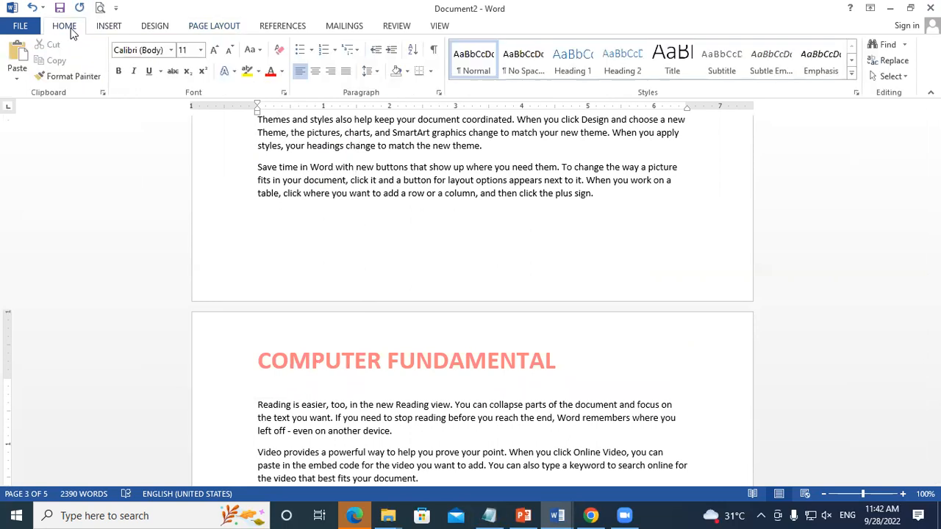
{"action": "left_click", "coordinate": [435, 50]}
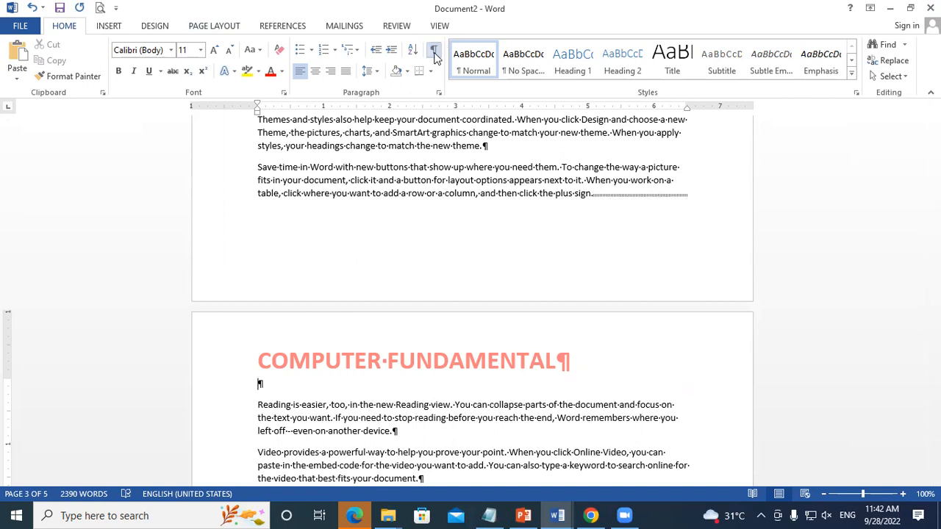
{"action": "left_click", "coordinate": [434, 51]}
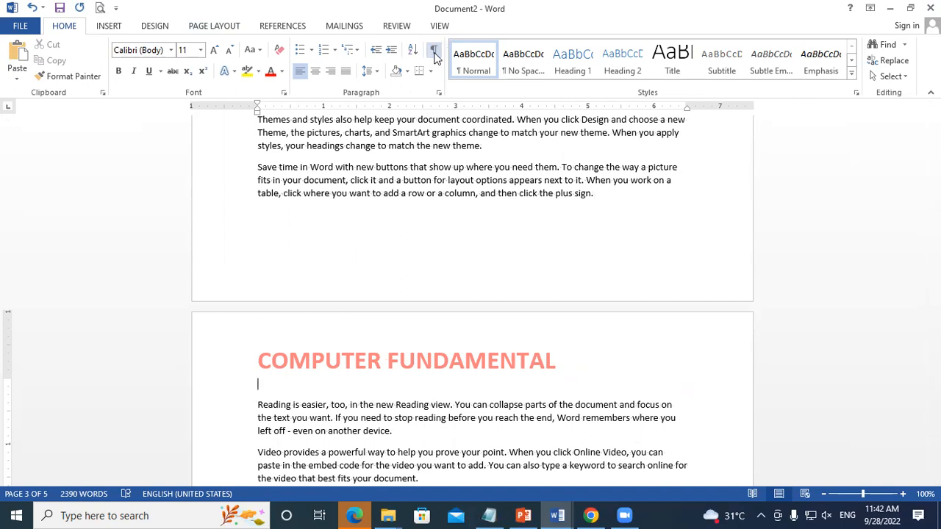
{"action": "scroll", "coordinate": [261, 384], "scroll_direction": "down", "scroll_amount": 3}
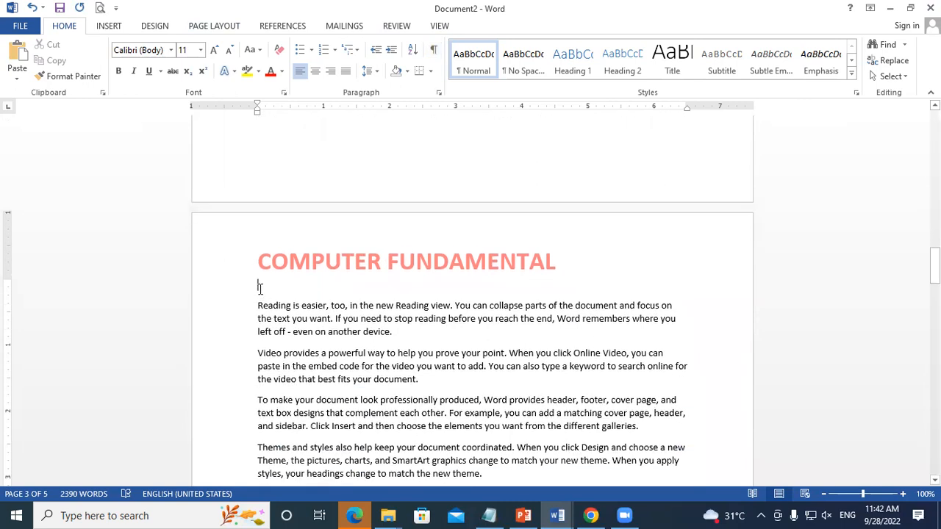
Replace the new section's header text COMPUTER FUNDAMENTAL with OPERATING SYSTEM
{"action": "left_click", "coordinate": [239, 267]}
{"action": "double_click", "coordinate": [239, 271]}
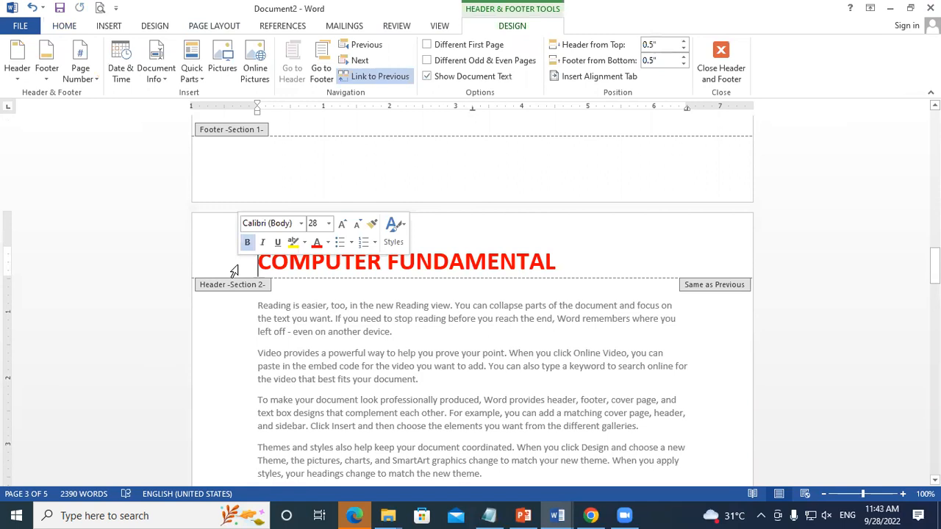
{"action": "left_click", "coordinate": [487, 262]}
{"action": "left_click_drag", "start_coordinate": [564, 262], "coordinate": [252, 261]}
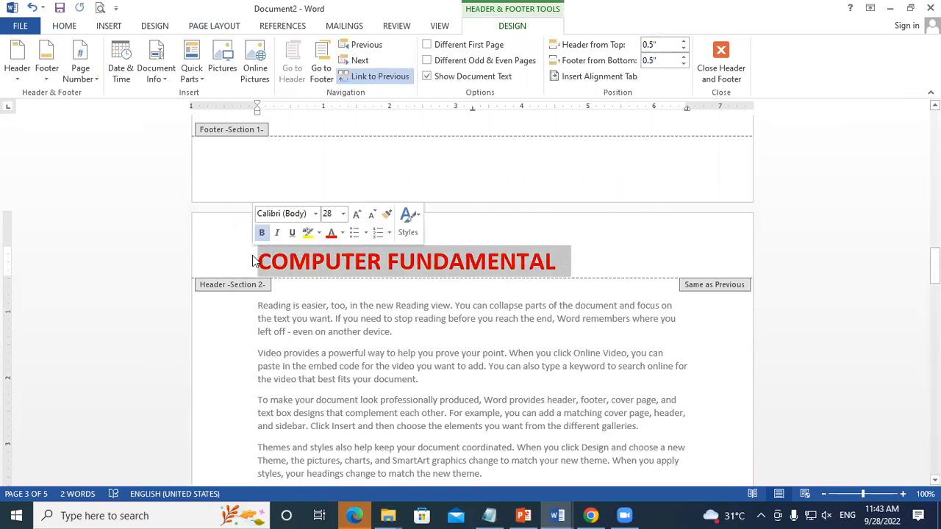
{"action": "type", "text": "O"}
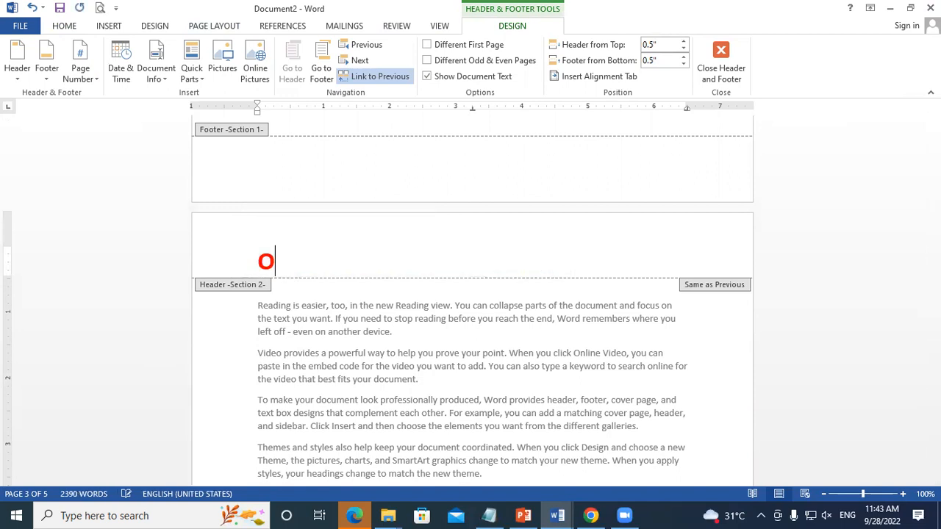
{"action": "type", "text": "PERATI"}
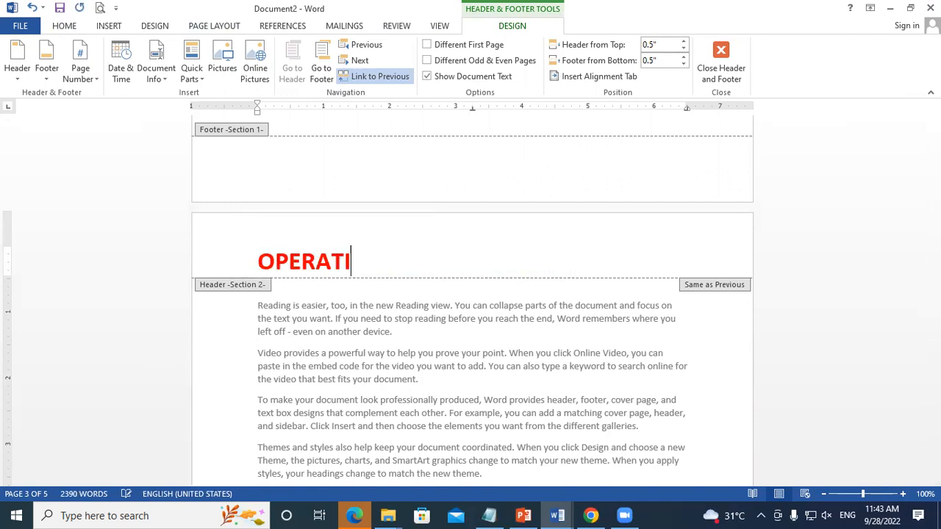
{"action": "type", "text": "NG SYSTEM"}
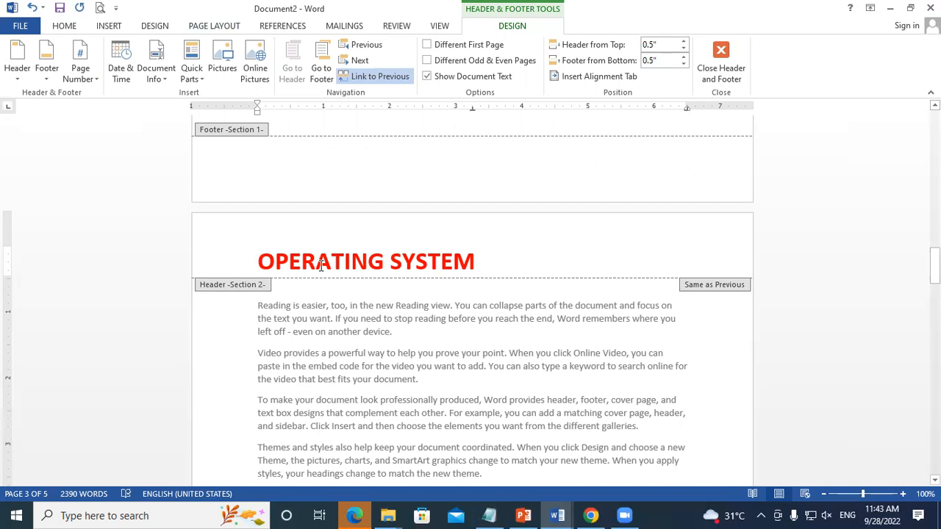
{"action": "left_click", "coordinate": [721, 74]}
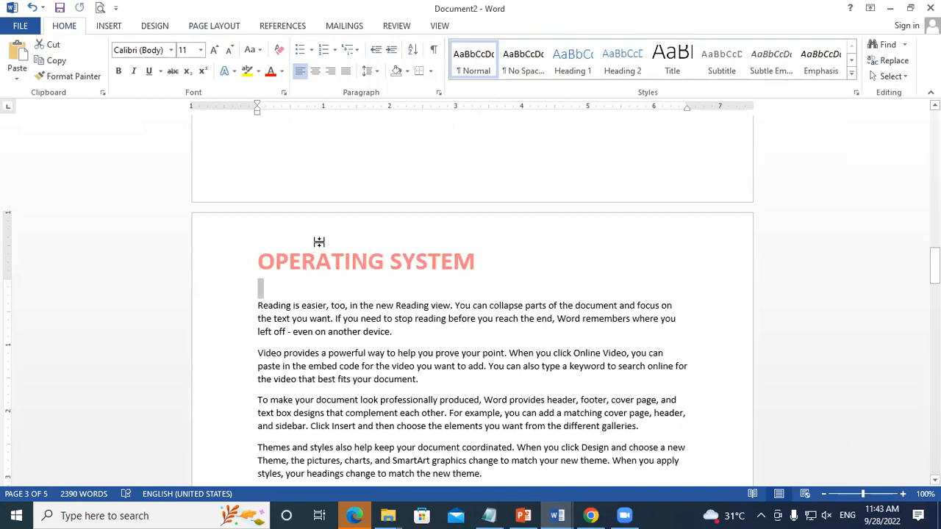
Undo the OPERATING SYSTEM header change
{"action": "scroll", "coordinate": [320, 244], "scroll_direction": "up", "scroll_amount": 3}
{"action": "scroll", "coordinate": [320, 243], "scroll_direction": "up", "scroll_amount": 12}
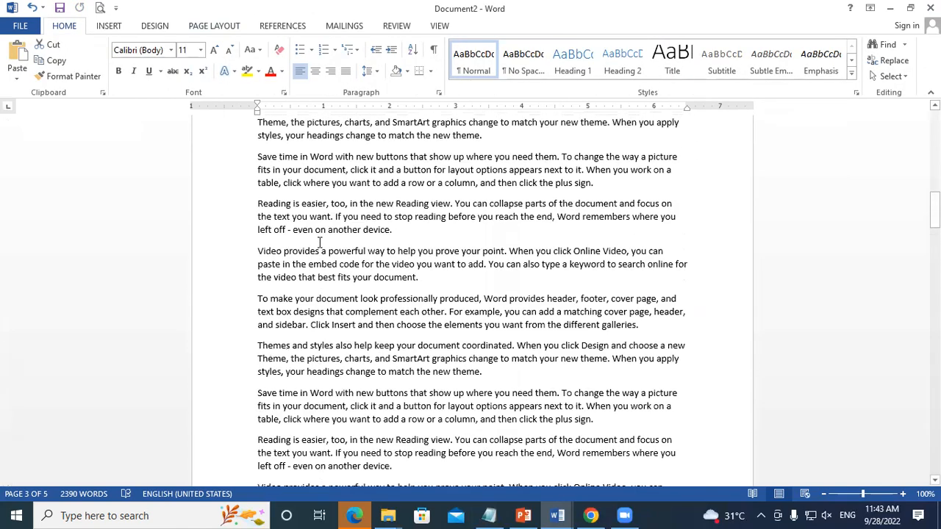
{"action": "scroll", "coordinate": [320, 243], "scroll_direction": "up", "scroll_amount": 2}
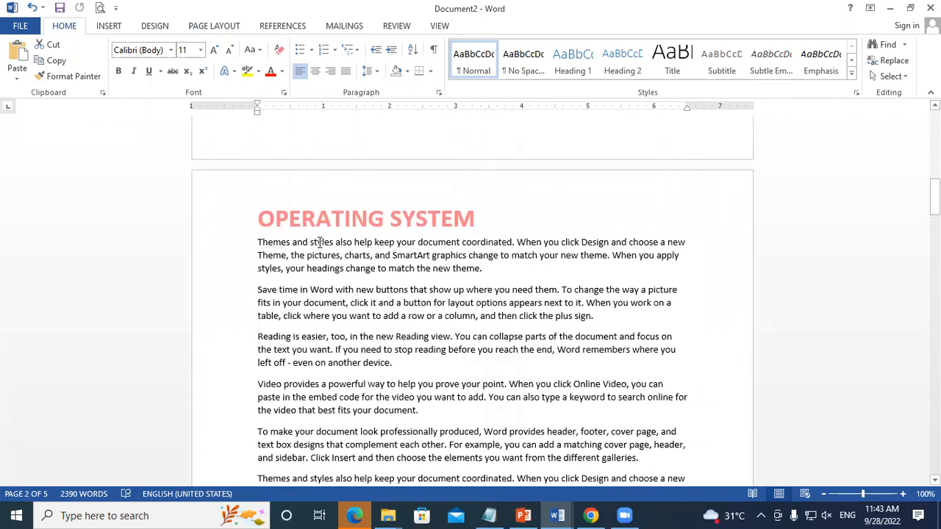
{"action": "scroll", "coordinate": [319, 244], "scroll_direction": "down", "scroll_amount": 17}
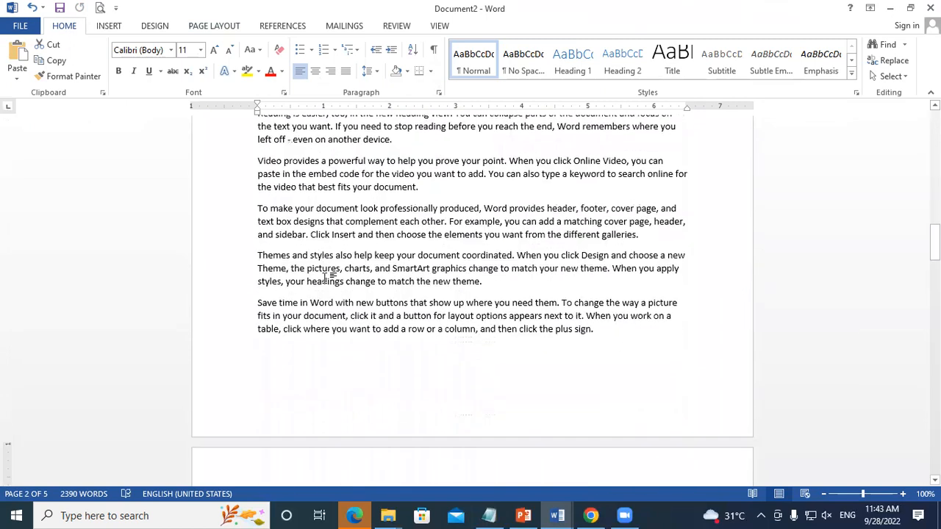
{"action": "scroll", "coordinate": [294, 271], "scroll_direction": "up", "scroll_amount": 3}
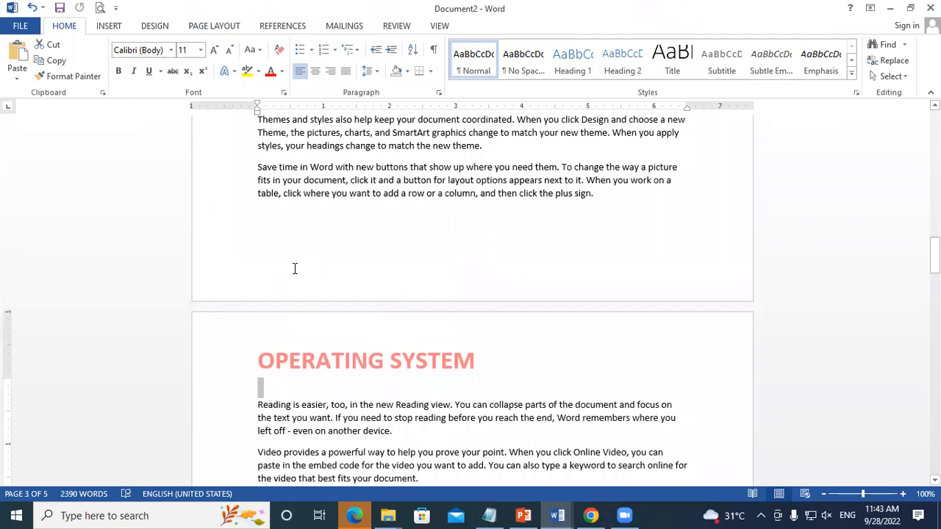
{"action": "scroll", "coordinate": [317, 290], "scroll_direction": "down", "scroll_amount": 2}
{"action": "key", "text": "ctrl+z"}
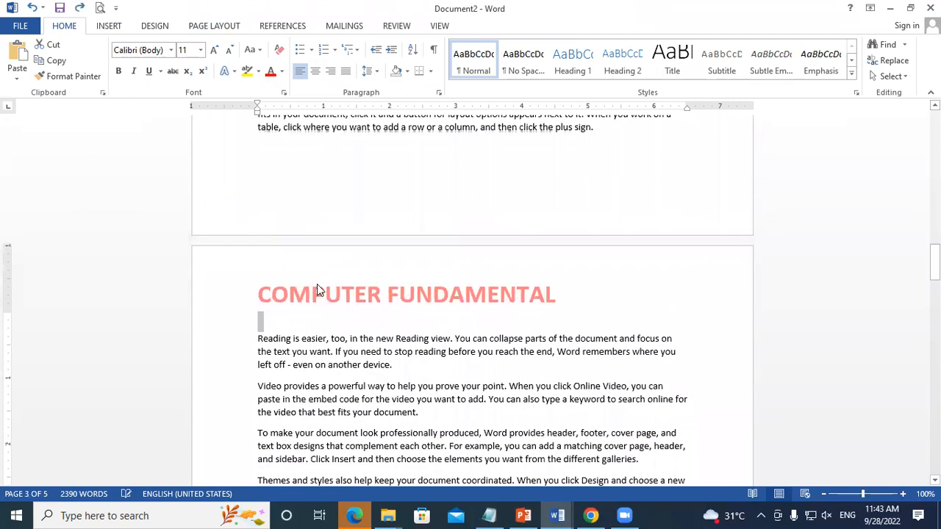
Insert a next-page section break after page 2's 'plus sign.' paragraph
{"action": "scroll", "coordinate": [317, 296], "scroll_direction": "up", "scroll_amount": 1, "text": "ctrl"}
{"action": "scroll", "coordinate": [327, 288], "scroll_direction": "down", "scroll_amount": 1}
{"action": "scroll", "coordinate": [341, 283], "scroll_direction": "up", "scroll_amount": 10}
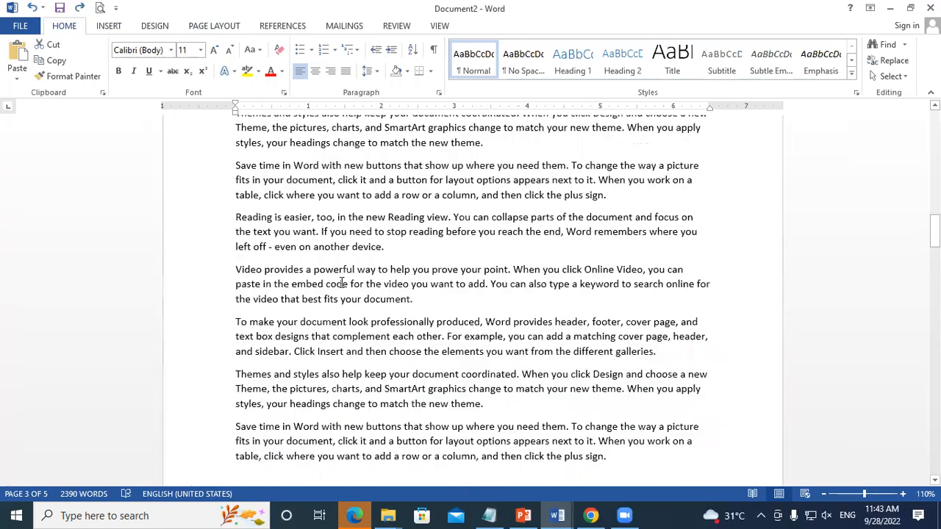
{"action": "scroll", "coordinate": [341, 283], "scroll_direction": "up", "scroll_amount": 15}
{"action": "scroll", "coordinate": [342, 283], "scroll_direction": "down", "scroll_amount": 16}
{"action": "scroll", "coordinate": [341, 283], "scroll_direction": "up", "scroll_amount": 9}
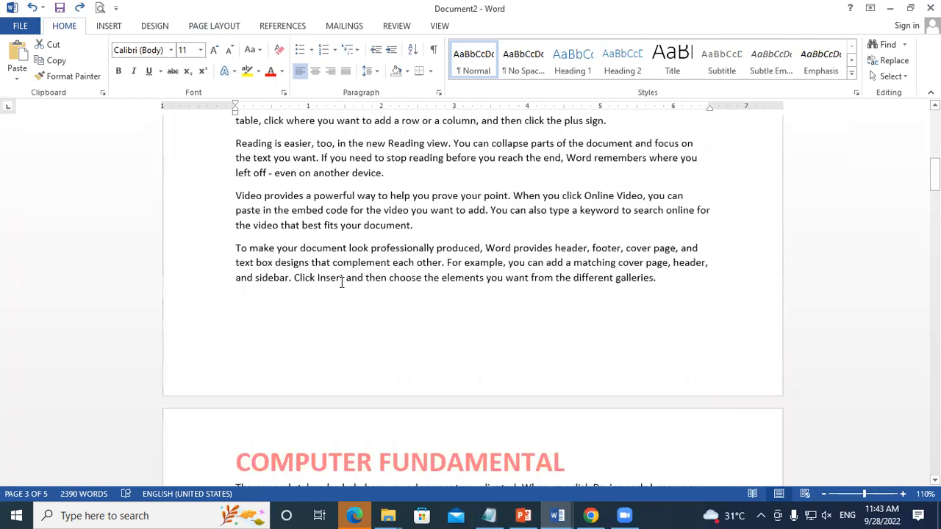
{"action": "scroll", "coordinate": [341, 283], "scroll_direction": "up", "scroll_amount": 15}
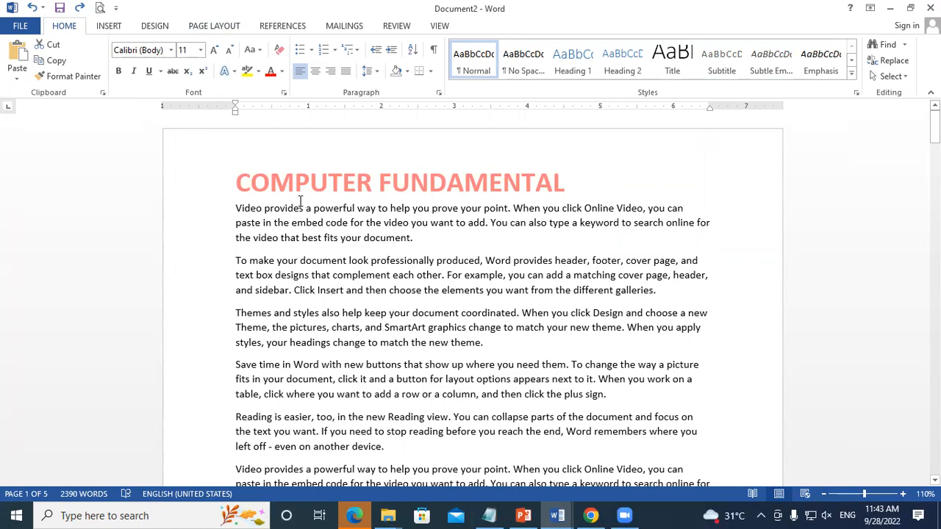
{"action": "scroll", "coordinate": [300, 201], "scroll_direction": "down", "scroll_amount": 4}
{"action": "scroll", "coordinate": [300, 201], "scroll_direction": "down", "scroll_amount": 16}
{"action": "scroll", "coordinate": [300, 202], "scroll_direction": "down", "scroll_amount": 10}
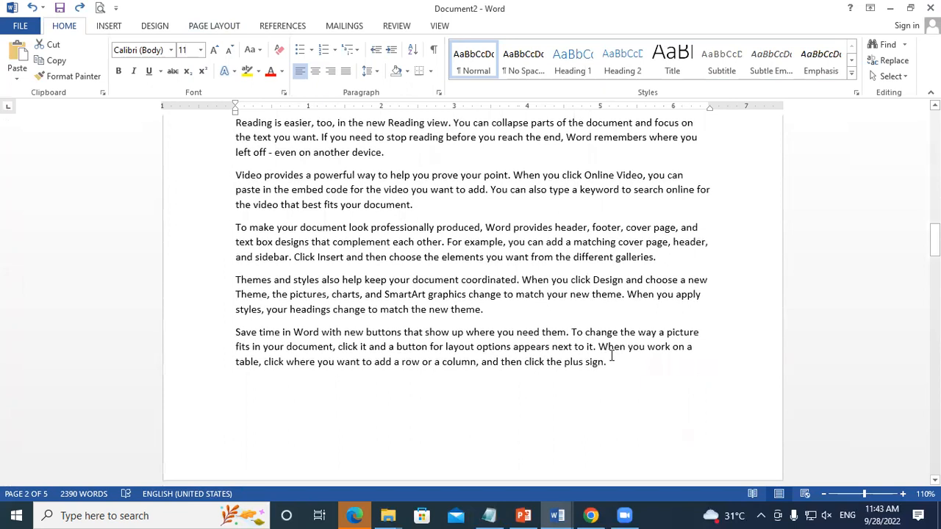
{"action": "left_click", "coordinate": [210, 27]}
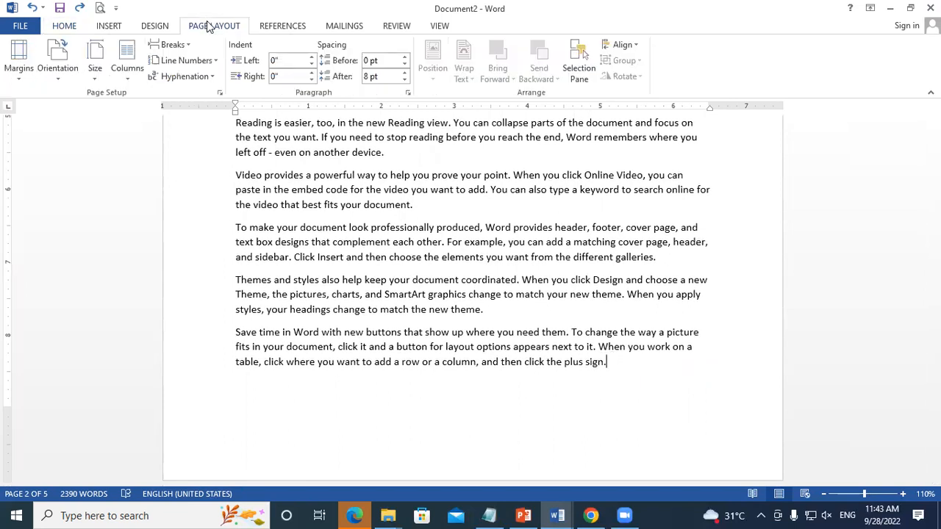
{"action": "left_click", "coordinate": [185, 45]}
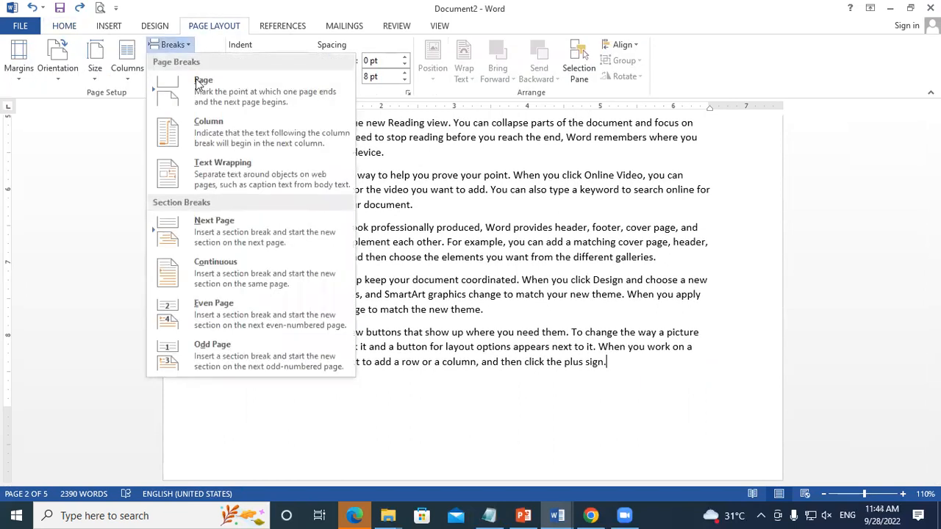
{"action": "left_click", "coordinate": [237, 227]}
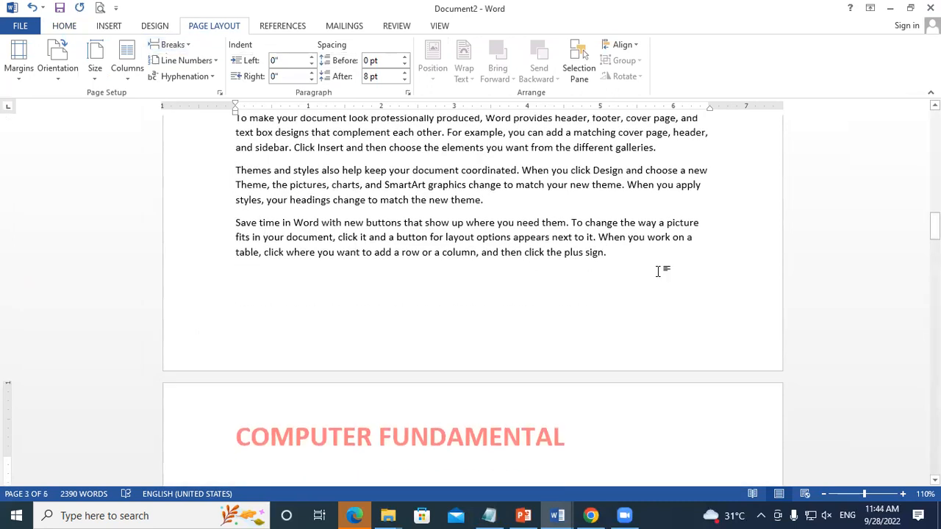
{"action": "scroll", "coordinate": [379, 371], "scroll_direction": "down", "scroll_amount": 5}
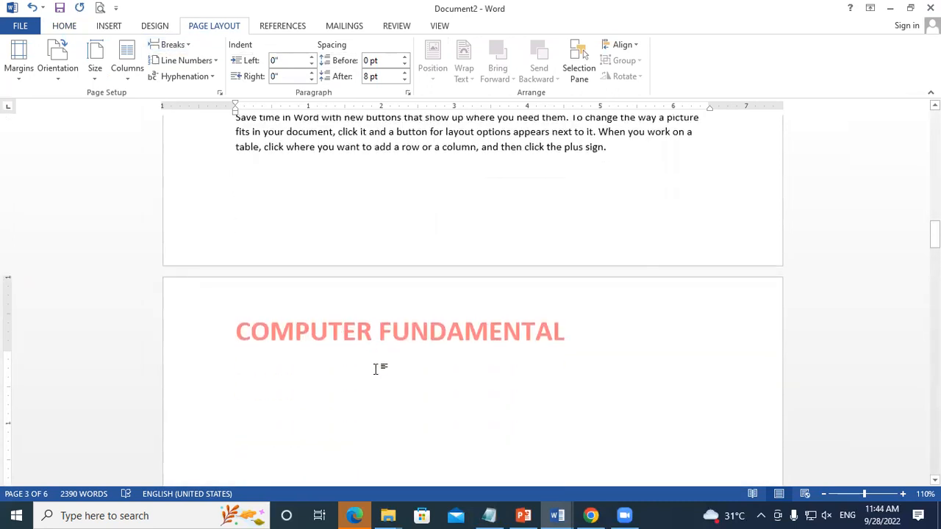
{"action": "scroll", "coordinate": [358, 347], "scroll_direction": "down", "scroll_amount": 10}
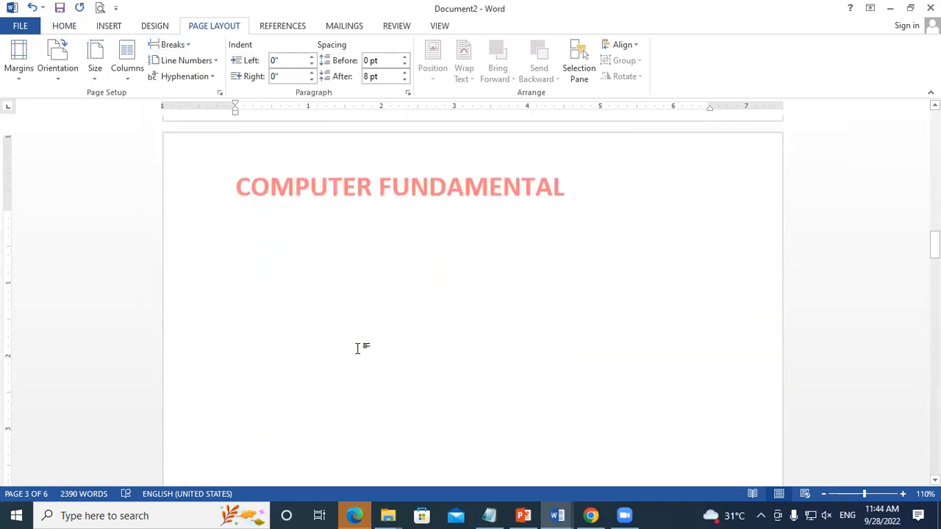
{"action": "scroll", "coordinate": [216, 175], "scroll_direction": "down", "scroll_amount": 2}
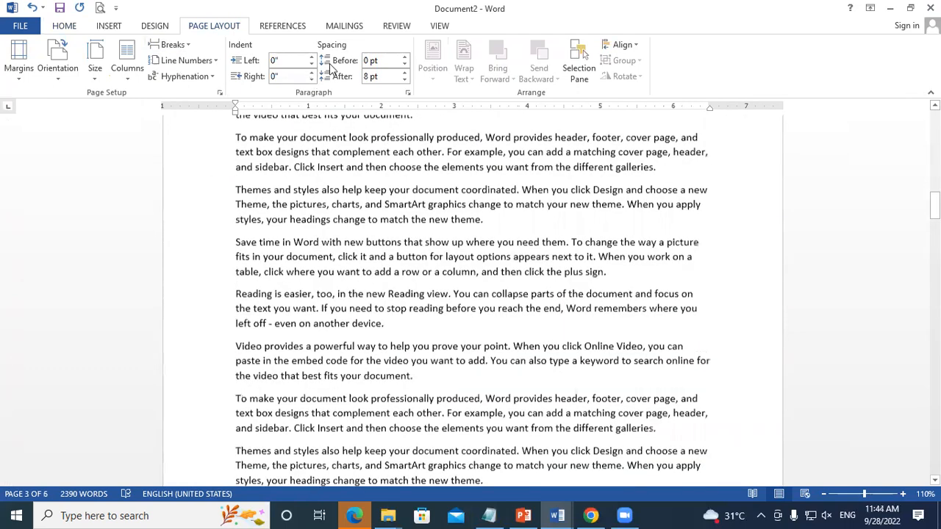
{"action": "scroll", "coordinate": [425, 264], "scroll_direction": "up", "scroll_amount": 14}
{"action": "scroll", "coordinate": [429, 277], "scroll_direction": "down", "scroll_amount": 5}
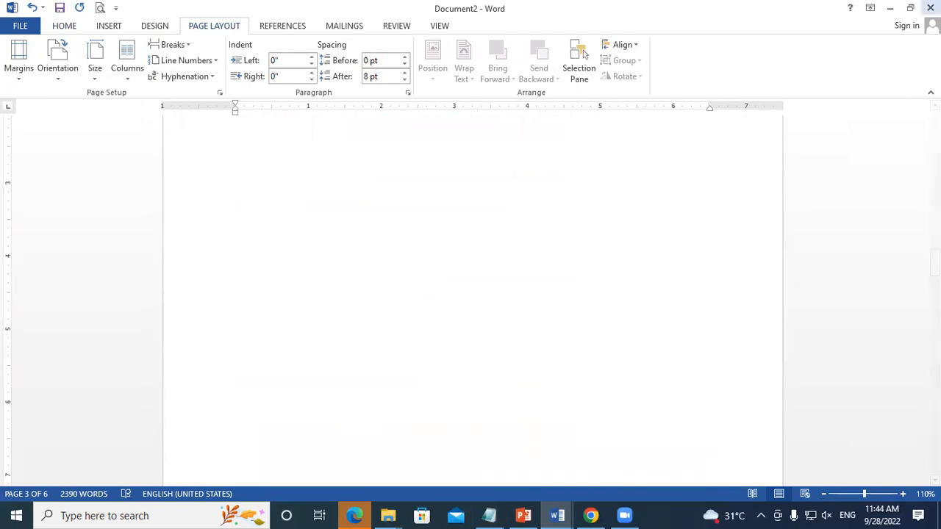
Close Document2 without saving and fill a new document with =RAND(50) sample text
{"action": "key", "text": "ctrl+w"}
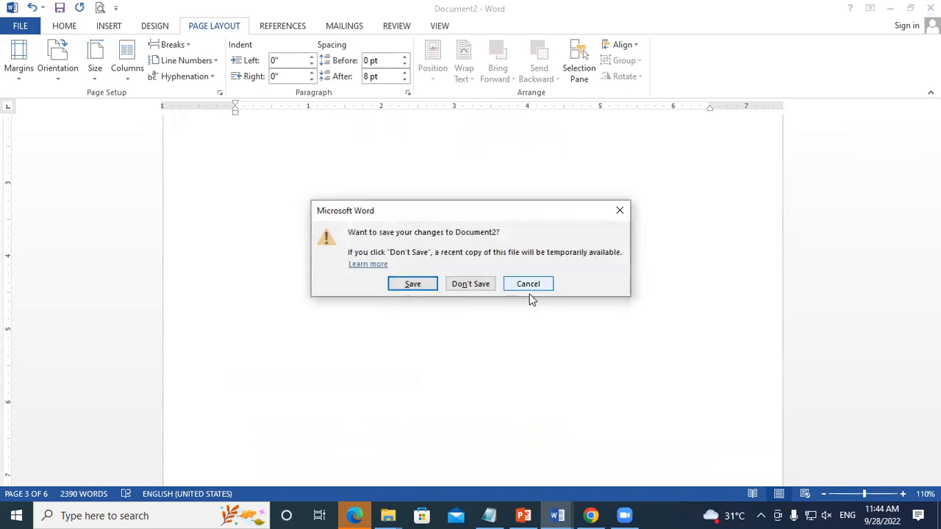
{"action": "left_click", "coordinate": [485, 289]}
{"action": "key", "text": "ctrl+n"}
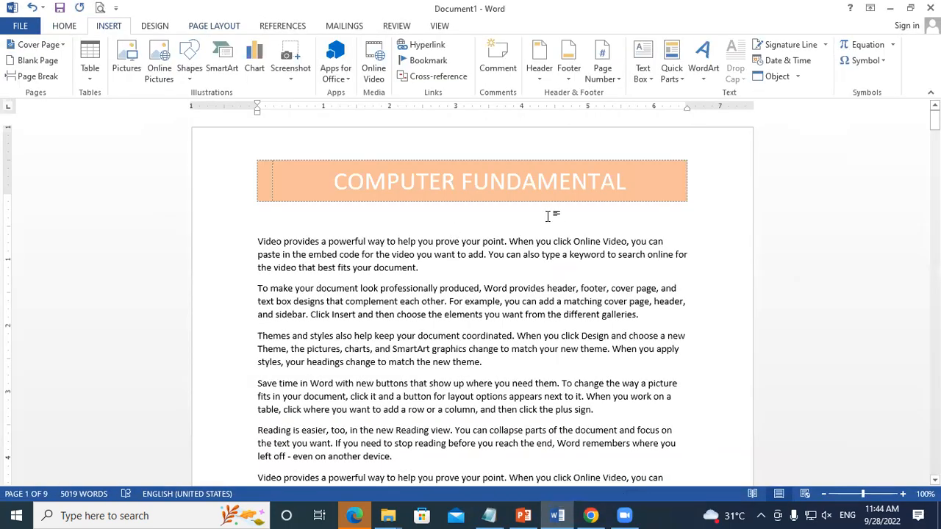
{"action": "type", "text": "="}
{"action": "key", "text": "BackSpace"}
{"action": "key", "text": "BackSpace"}
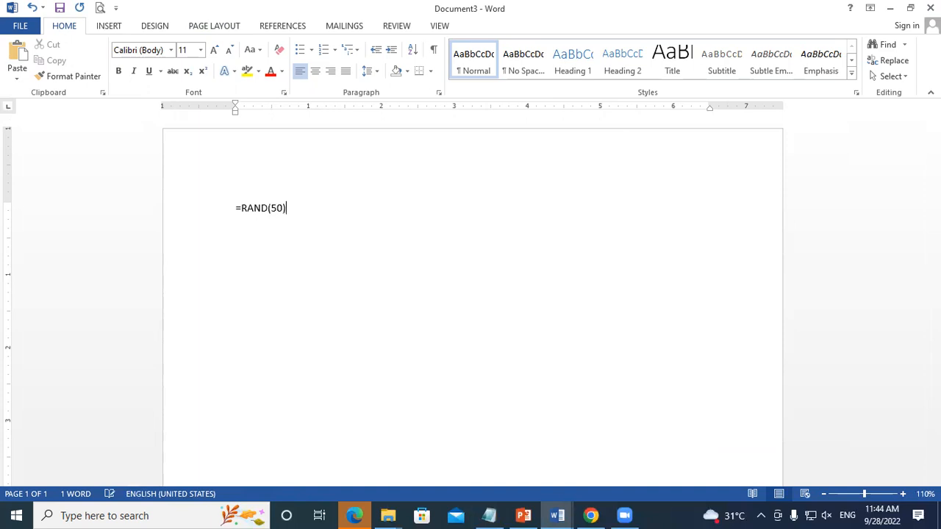
{"action": "key", "text": "Return"}
Type COMPUTER FUNDAMENTAL into the new document's page header
{"action": "left_click_drag", "start_coordinate": [935, 406], "coordinate": [935, 125]}
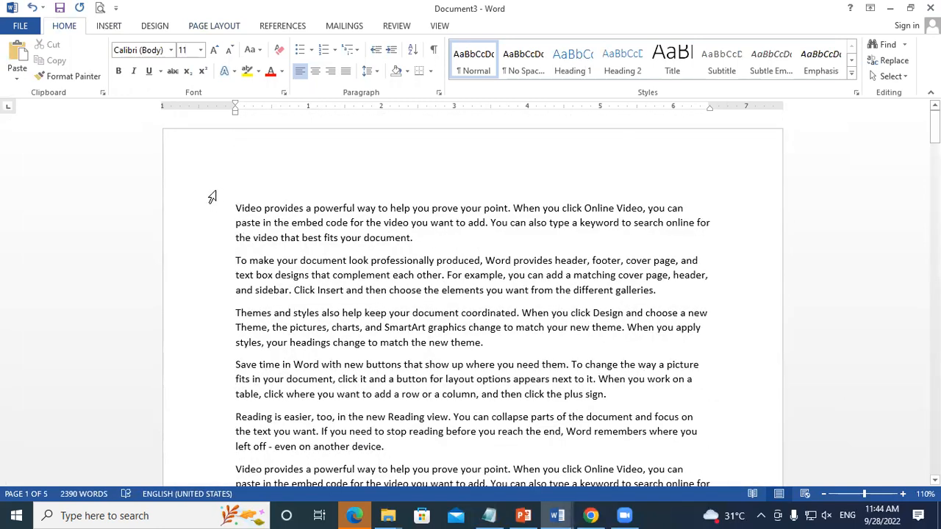
{"action": "double_click", "coordinate": [212, 197]}
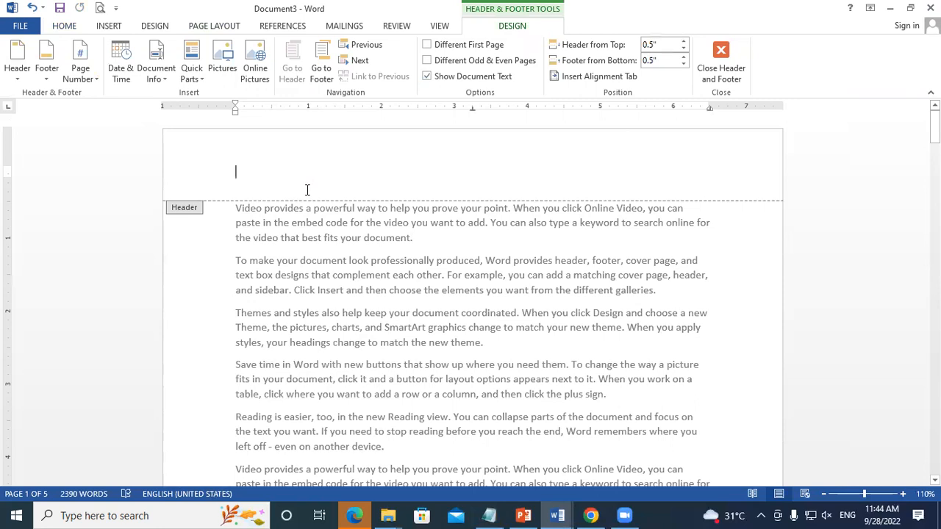
{"action": "type", "text": "COMPUTER"}
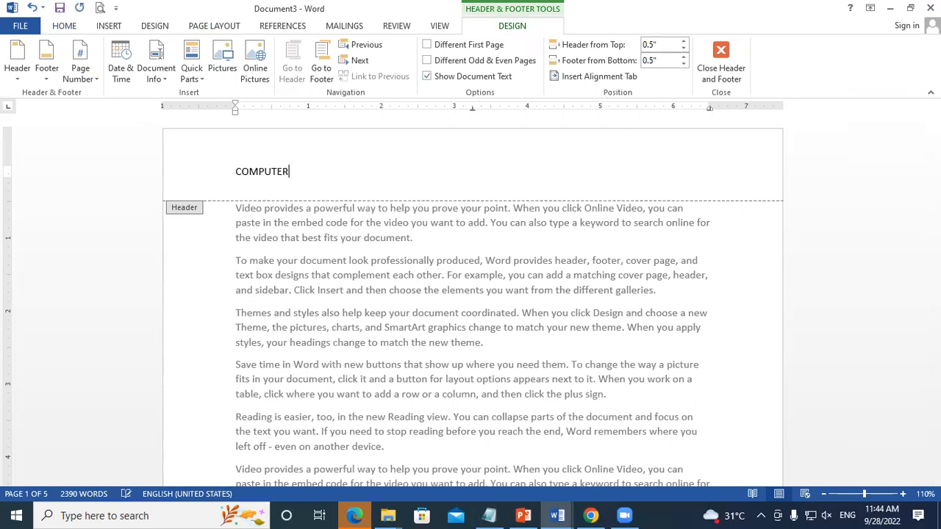
{"action": "type", "text": " FUNDAMENTAL"}
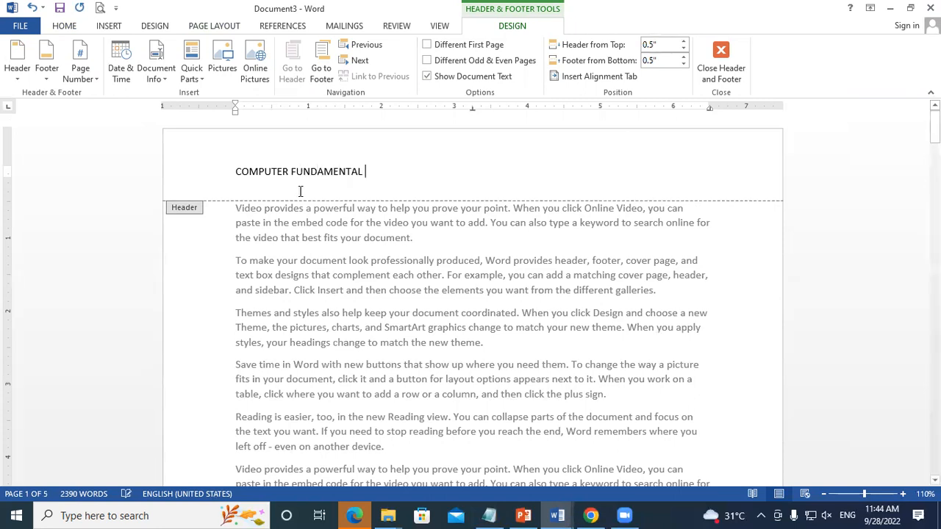
Format the COMPUTER FUNDAMENTAL header as 26-point, bold and red
{"action": "left_click_drag", "start_coordinate": [282, 176], "coordinate": [409, 183]}
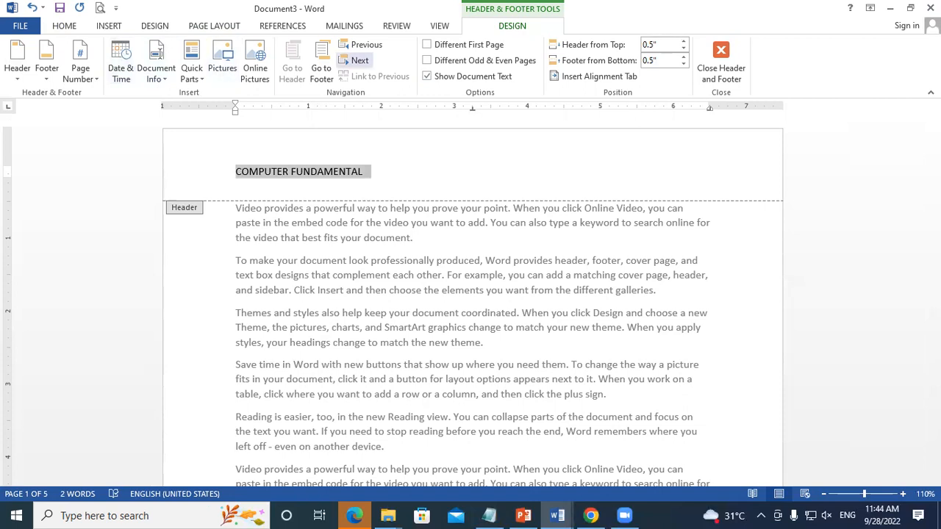
{"action": "left_click", "coordinate": [61, 28]}
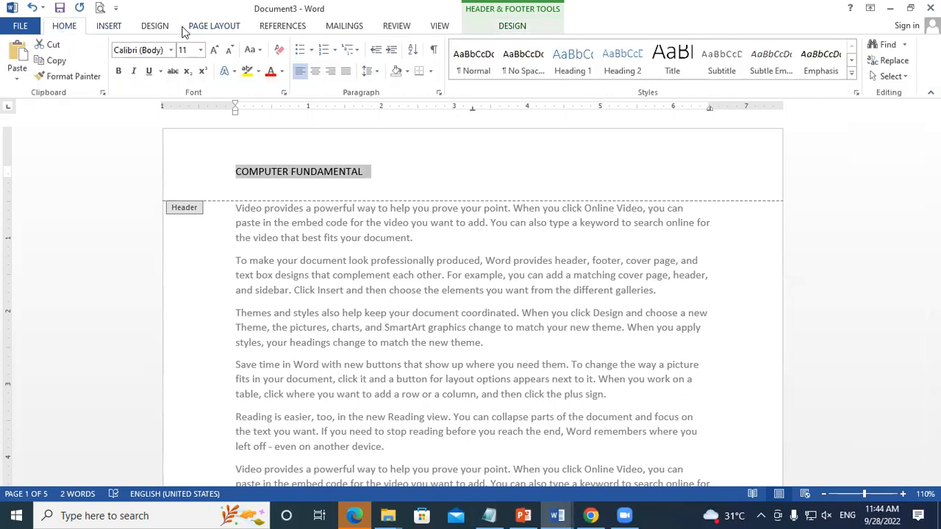
{"action": "left_click", "coordinate": [215, 52]}
{"action": "left_click", "coordinate": [215, 51]}
{"action": "left_click", "coordinate": [215, 51]}
{"action": "left_click", "coordinate": [215, 51]}
{"action": "left_click", "coordinate": [215, 52]}
{"action": "left_click", "coordinate": [214, 51]}
{"action": "left_click", "coordinate": [215, 52]}
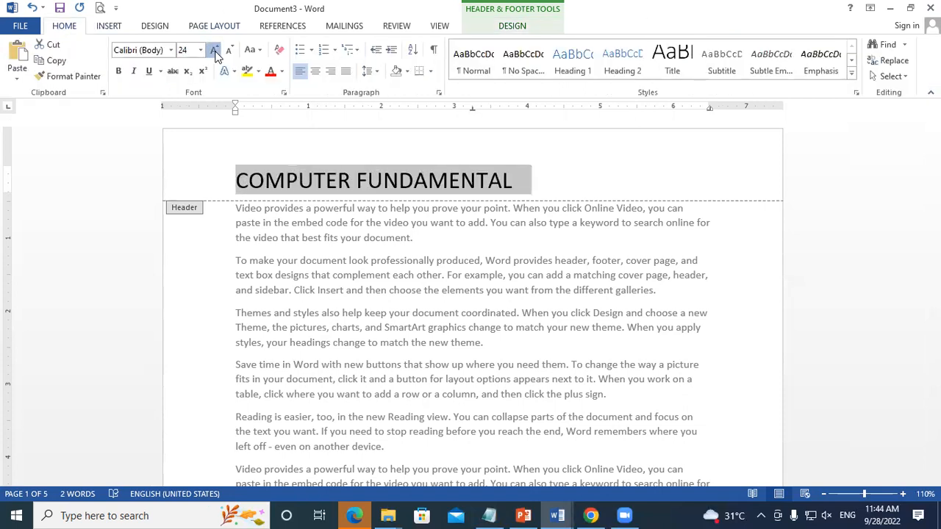
{"action": "left_click", "coordinate": [214, 52]}
{"action": "left_click", "coordinate": [119, 71]}
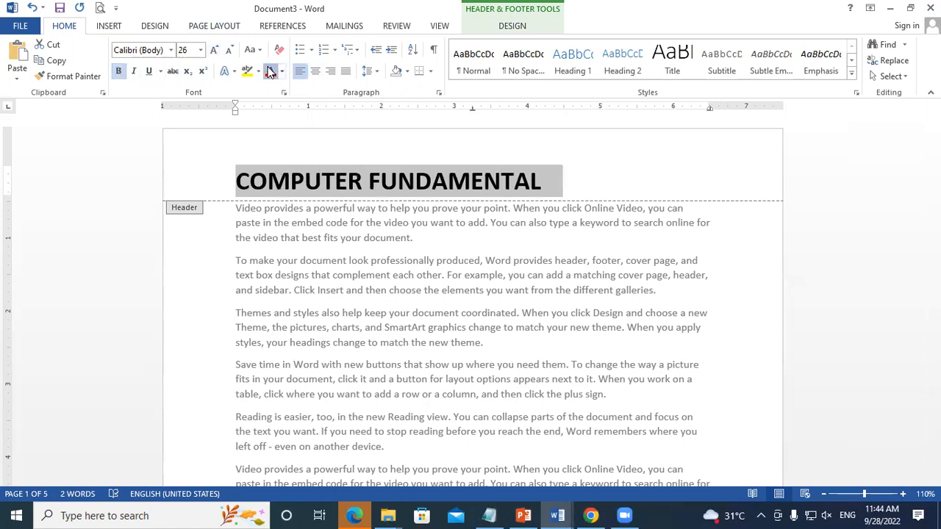
{"action": "left_click", "coordinate": [269, 70]}
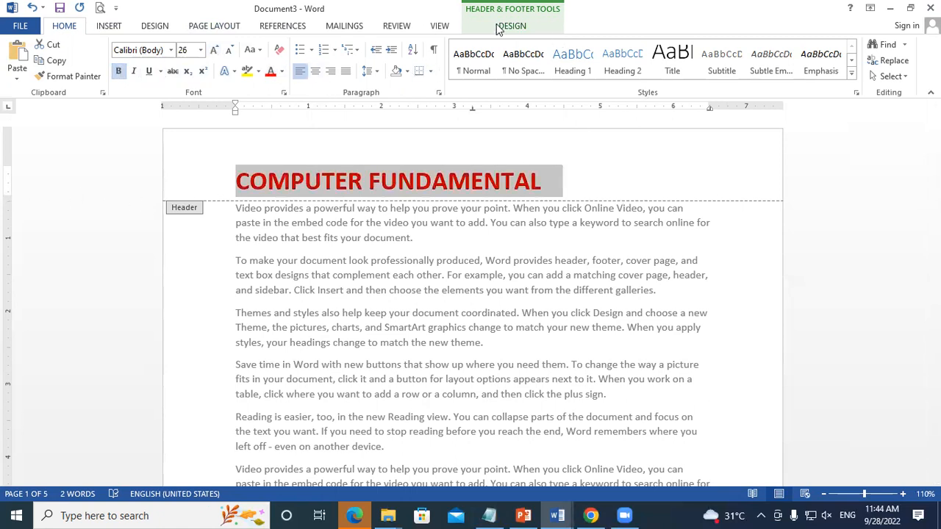
{"action": "left_click", "coordinate": [177, 212]}
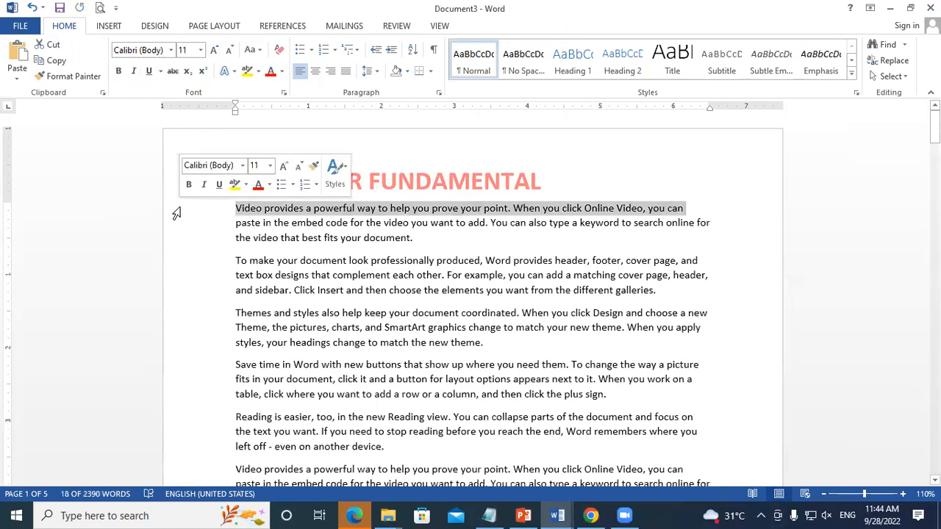
{"action": "left_click", "coordinate": [550, 208]}
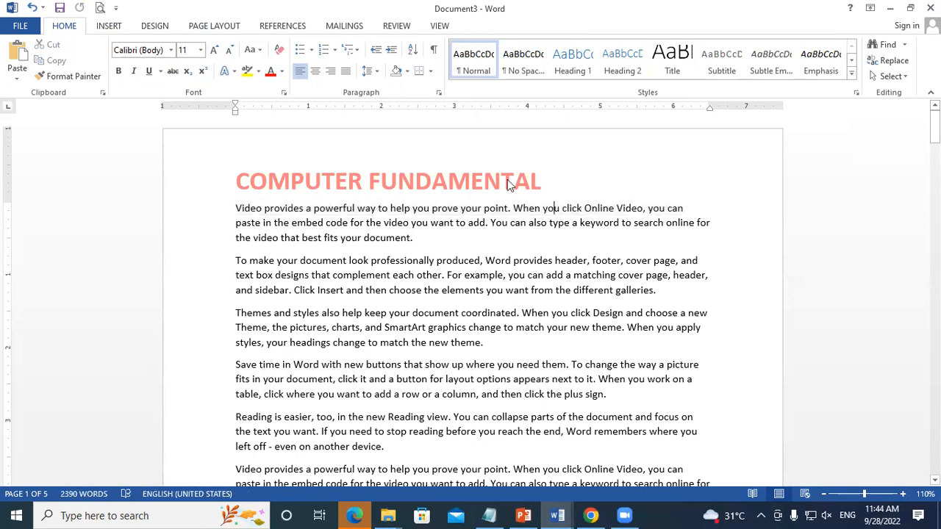
Insert a next-page section break after page 2's 'plus sign.' paragraph
{"action": "scroll", "coordinate": [400, 164], "scroll_direction": "down", "scroll_amount": 1}
{"action": "scroll", "coordinate": [401, 163], "scroll_direction": "down", "scroll_amount": 10}
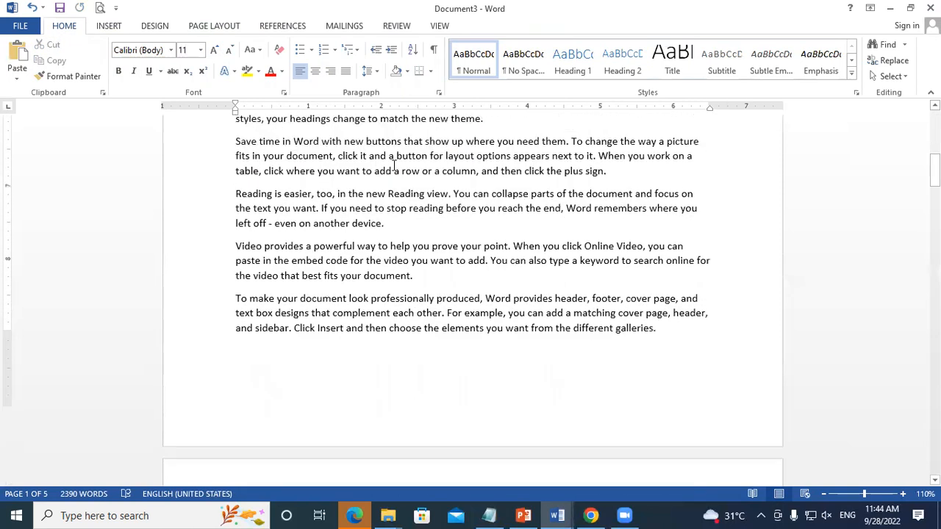
{"action": "scroll", "coordinate": [391, 165], "scroll_direction": "down", "scroll_amount": 20}
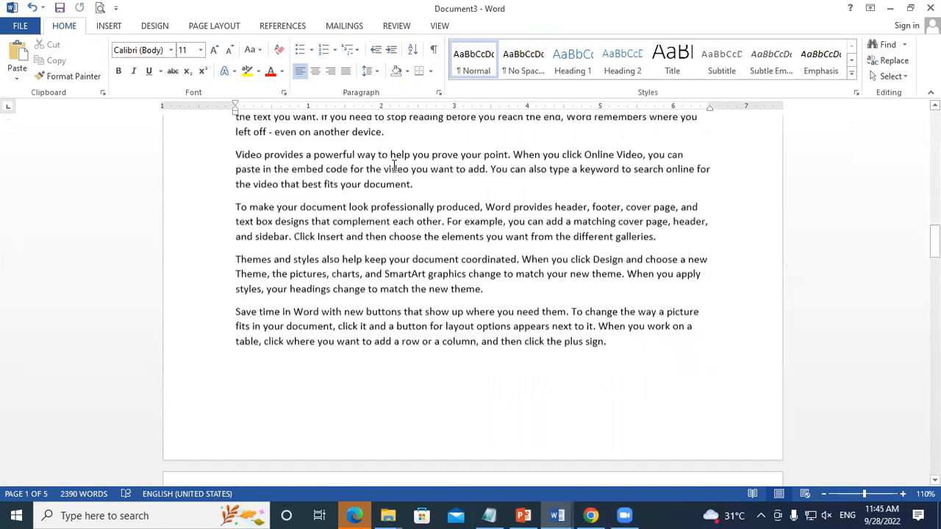
{"action": "scroll", "coordinate": [577, 329], "scroll_direction": "down", "scroll_amount": 3}
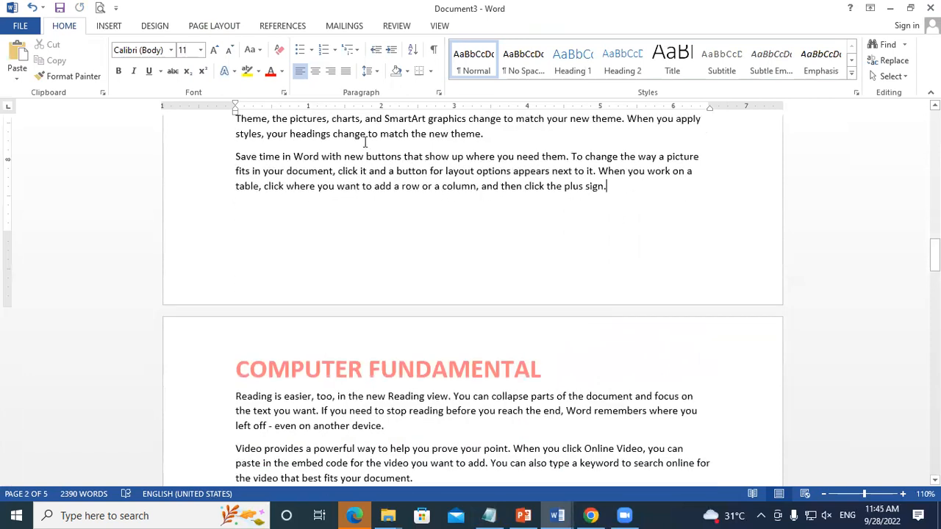
{"action": "left_click", "coordinate": [225, 26]}
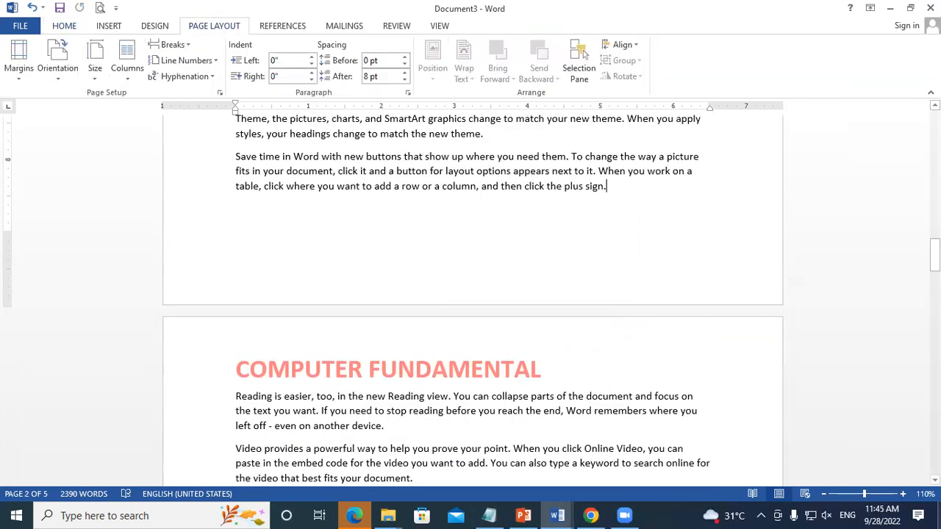
{"action": "left_click", "coordinate": [173, 44]}
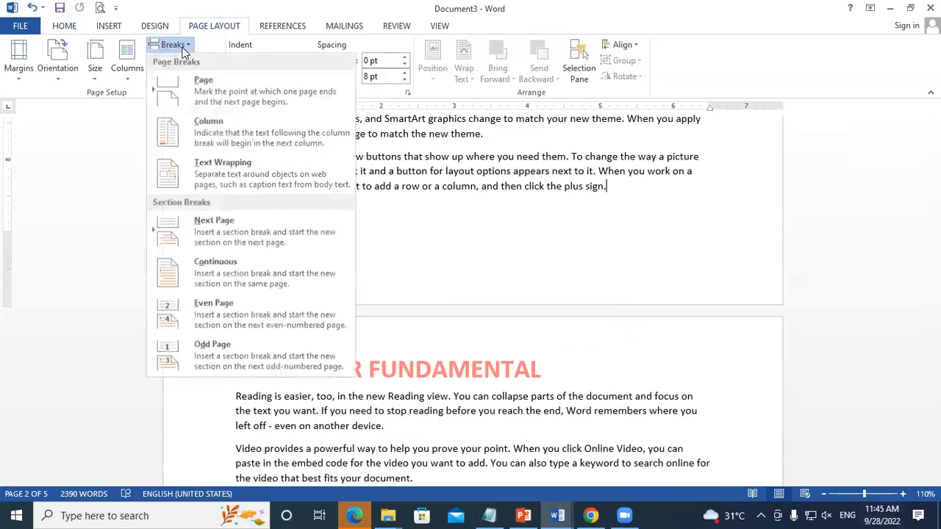
{"action": "left_click", "coordinate": [234, 235]}
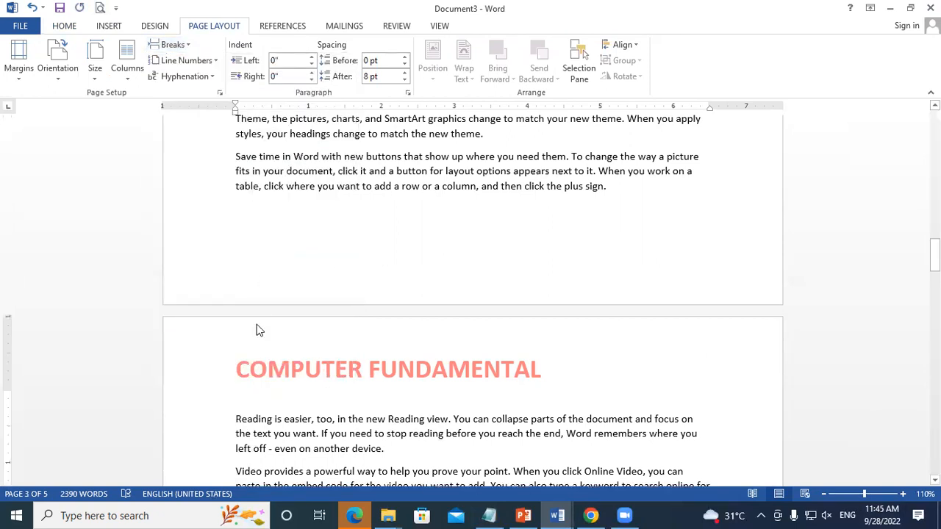
Turn formatting marks on and off to confirm the section break
{"action": "scroll", "coordinate": [241, 358], "scroll_direction": "down", "scroll_amount": 2}
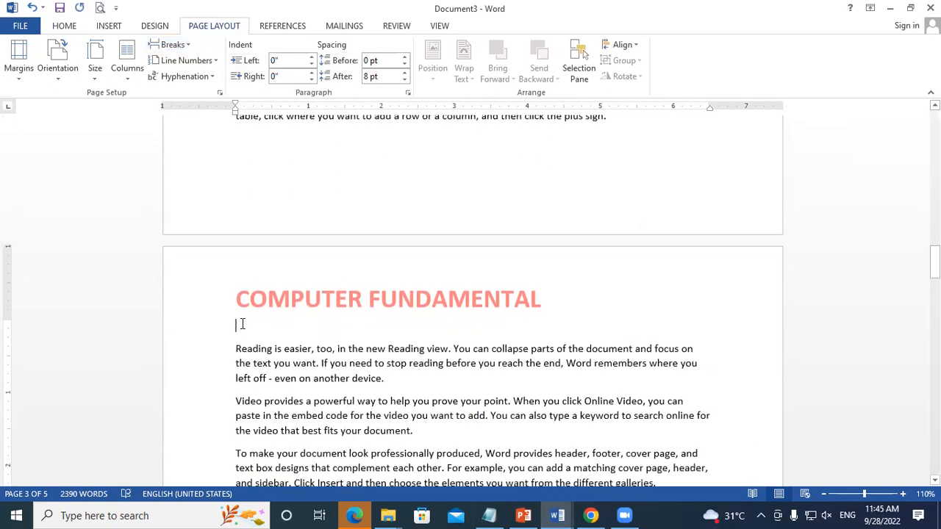
{"action": "left_click", "coordinate": [66, 27]}
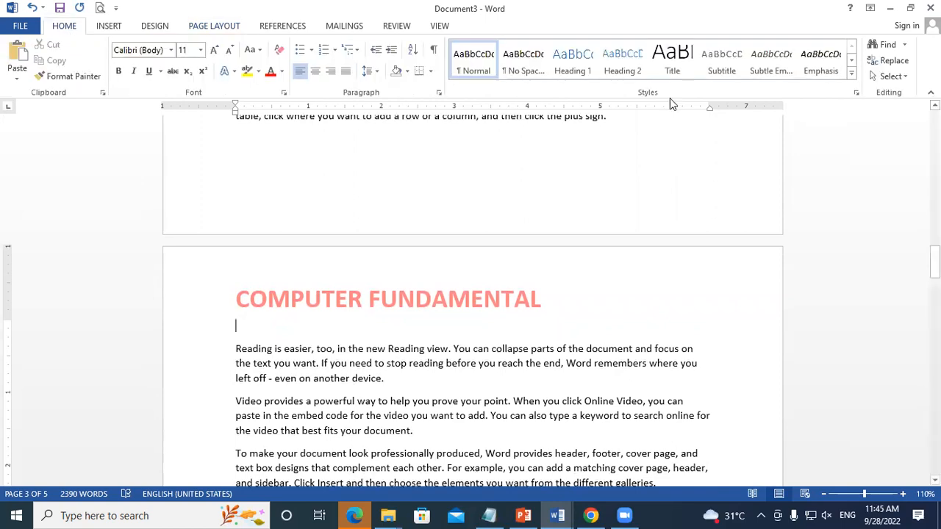
{"action": "left_click", "coordinate": [433, 50]}
{"action": "scroll", "coordinate": [630, 161], "scroll_direction": "up", "scroll_amount": 1}
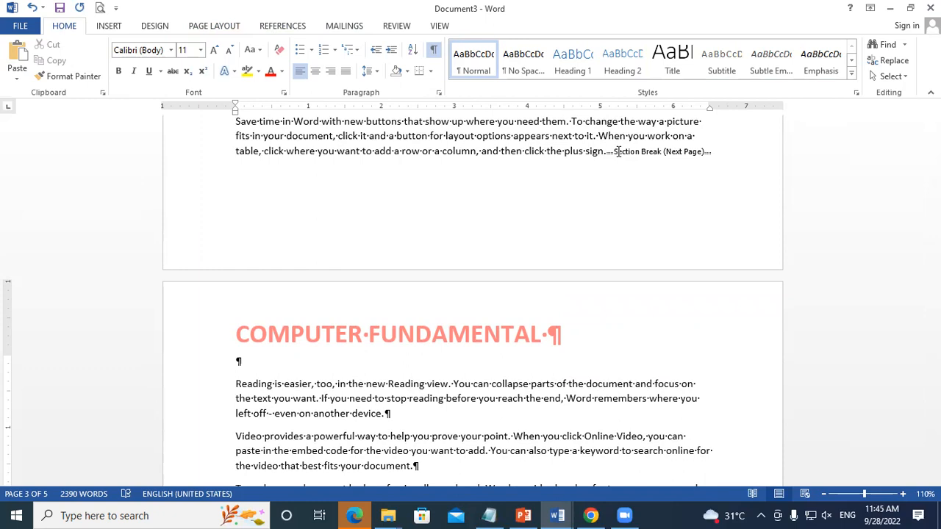
{"action": "left_click", "coordinate": [433, 50]}
{"action": "scroll", "coordinate": [206, 338], "scroll_direction": "down", "scroll_amount": 1}
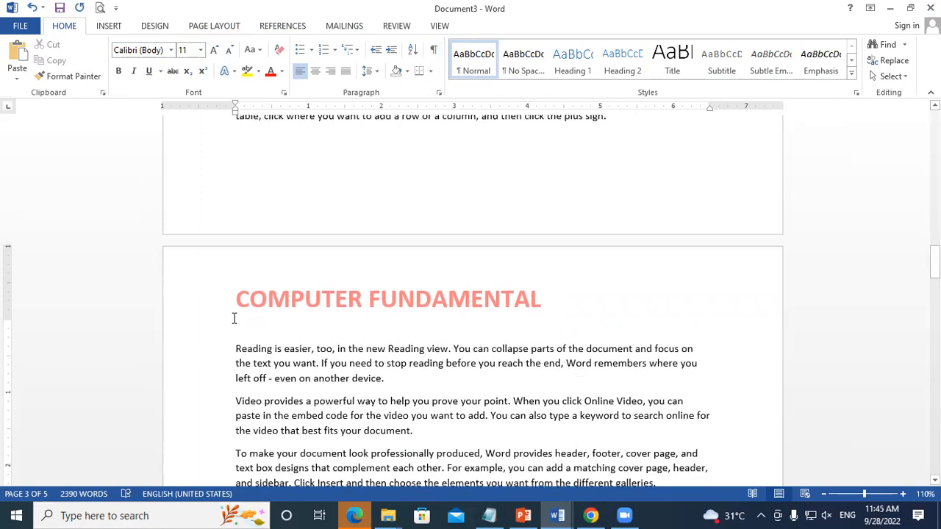
Unlink the Section 2 header from the previous one and retype it as OPERATING SYSTEM
{"action": "double_click", "coordinate": [228, 319]}
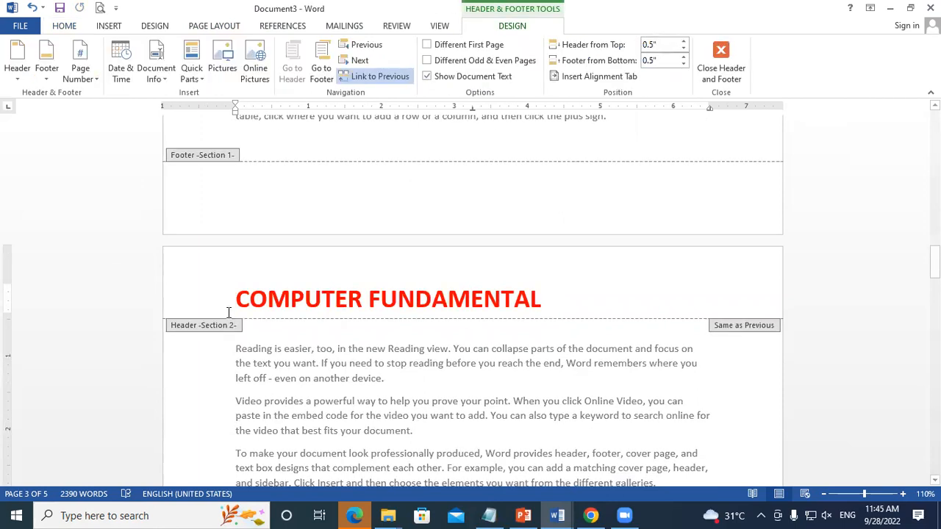
{"action": "left_click", "coordinate": [383, 78]}
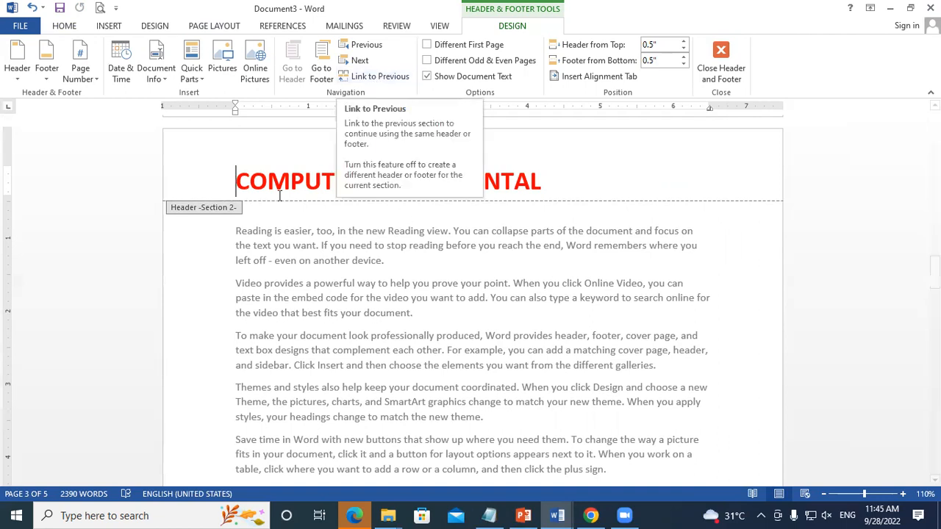
{"action": "left_click_drag", "start_coordinate": [237, 181], "coordinate": [648, 186]}
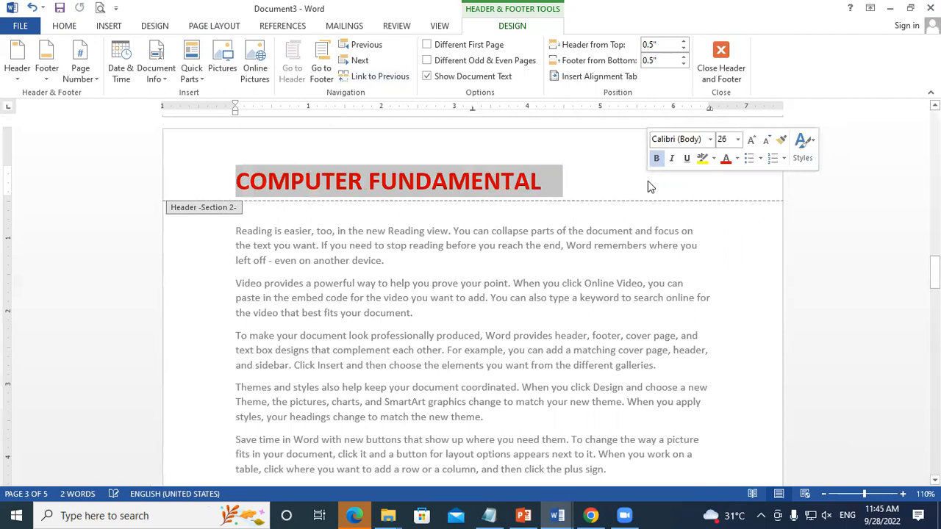
{"action": "type", "text": "OP"}
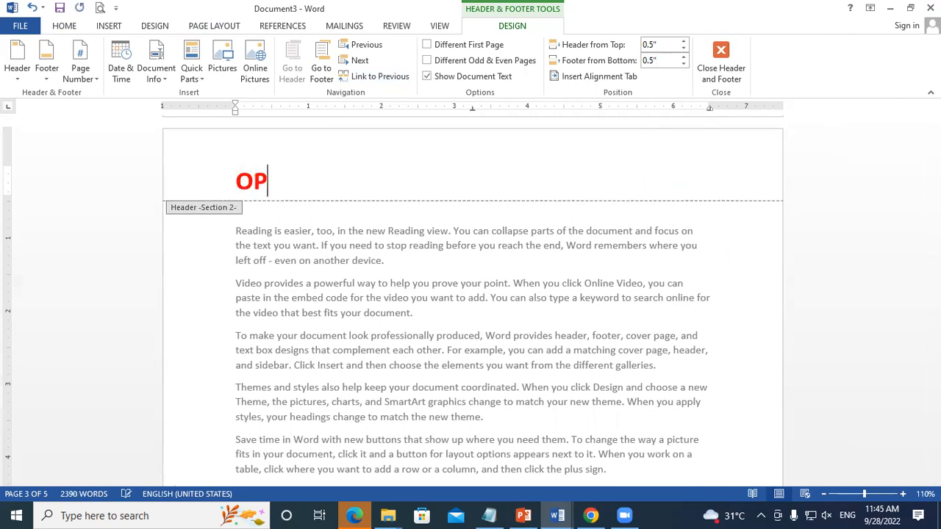
{"action": "type", "text": "ERATING SYSTEM"}
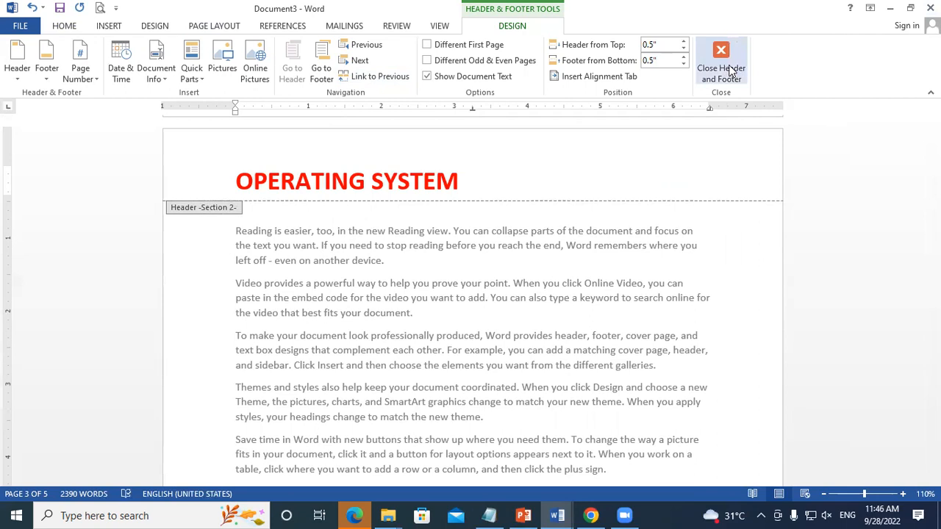
{"action": "left_click", "coordinate": [726, 68]}
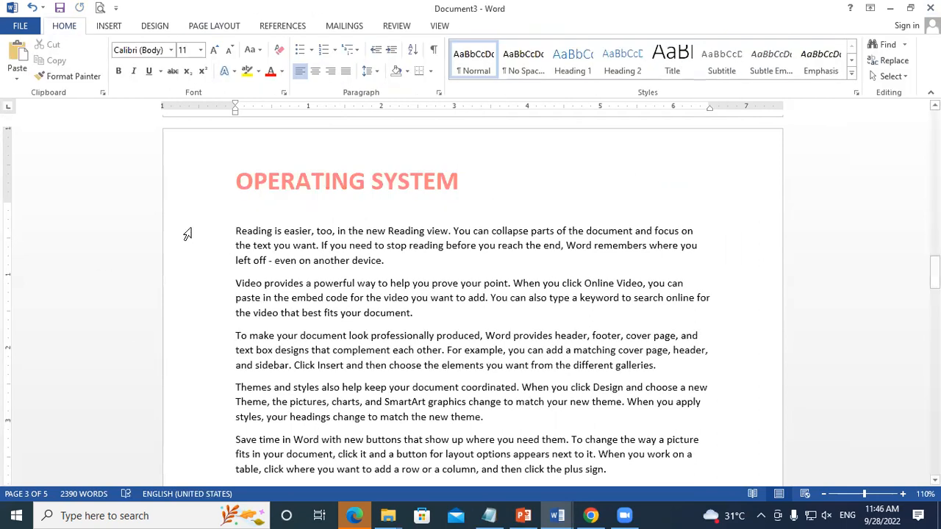
{"action": "scroll", "coordinate": [317, 200], "scroll_direction": "up", "scroll_amount": 15}
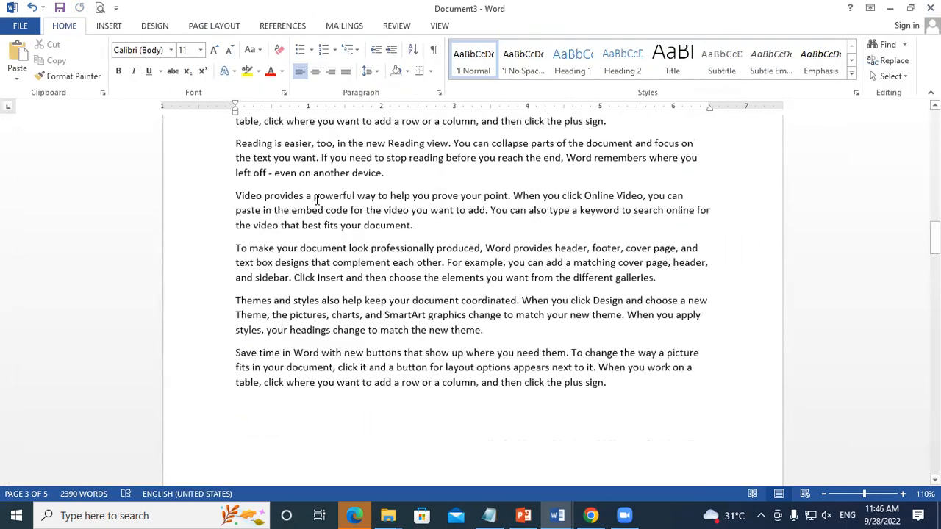
{"action": "scroll", "coordinate": [317, 200], "scroll_direction": "up", "scroll_amount": 10}
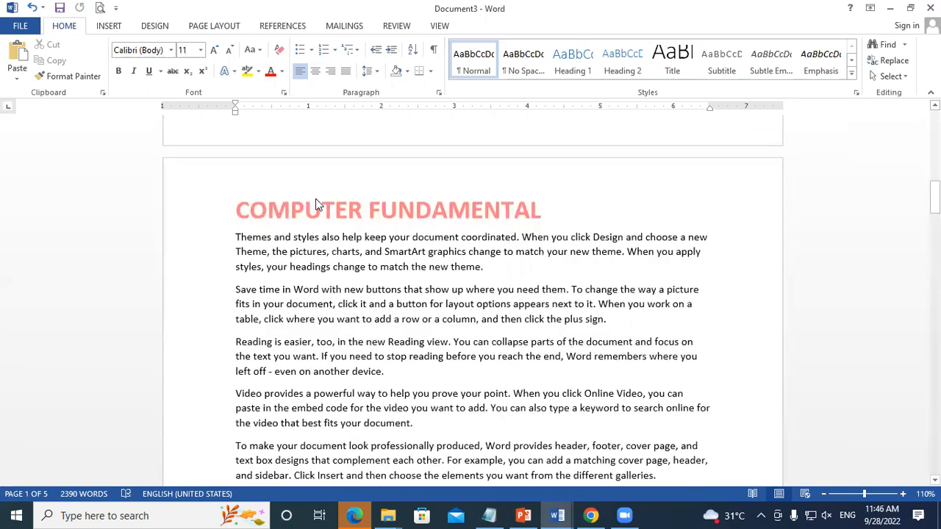
{"action": "scroll", "coordinate": [316, 199], "scroll_direction": "up", "scroll_amount": 10}
{"action": "scroll", "coordinate": [317, 200], "scroll_direction": "up", "scroll_amount": 5}
{"action": "scroll", "coordinate": [344, 180], "scroll_direction": "down", "scroll_amount": 15}
{"action": "scroll", "coordinate": [344, 176], "scroll_direction": "down", "scroll_amount": 15}
{"action": "scroll", "coordinate": [346, 180], "scroll_direction": "down", "scroll_amount": 15}
{"action": "scroll", "coordinate": [344, 176], "scroll_direction": "down", "scroll_amount": 15}
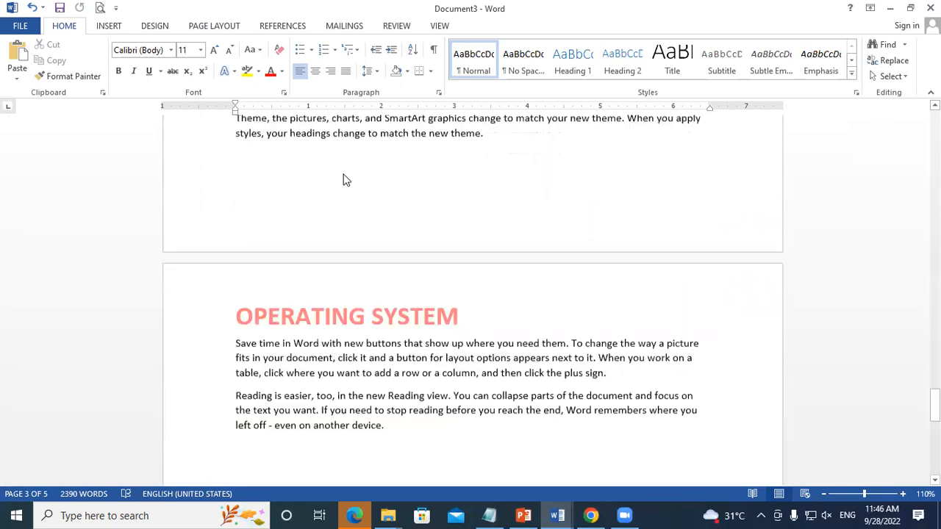
{"action": "scroll", "coordinate": [346, 180], "scroll_direction": "down", "scroll_amount": 5}
{"action": "scroll", "coordinate": [344, 176], "scroll_direction": "up", "scroll_amount": 8}
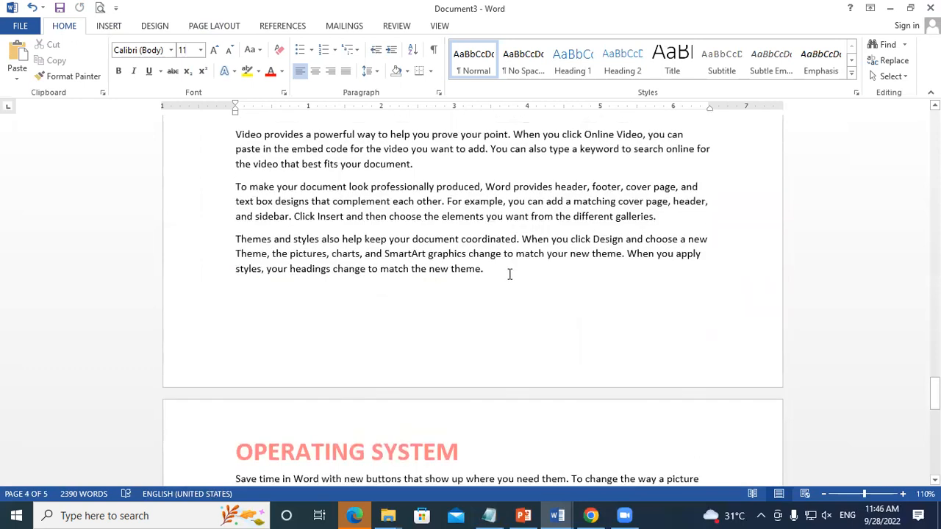
{"action": "left_click", "coordinate": [496, 275]}
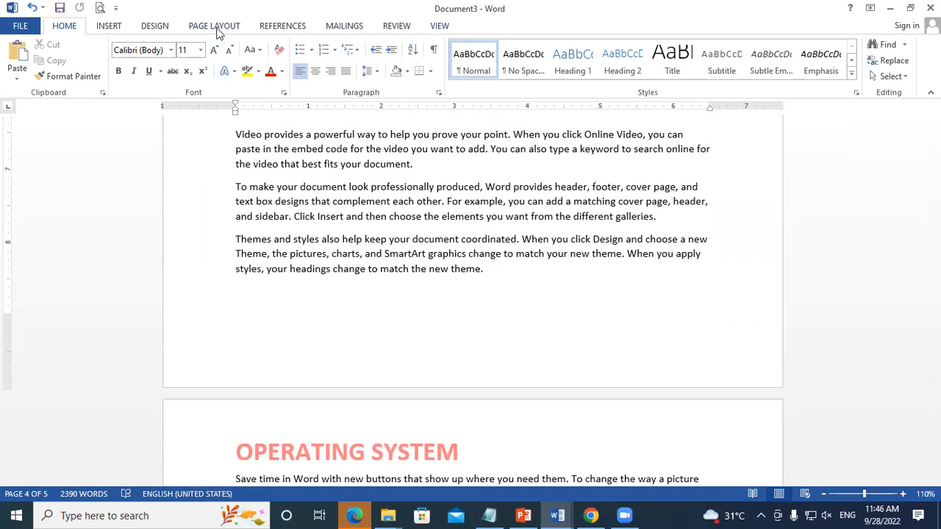
Insert a next-page section break so the last page begins Section 3
{"action": "left_click", "coordinate": [215, 31]}
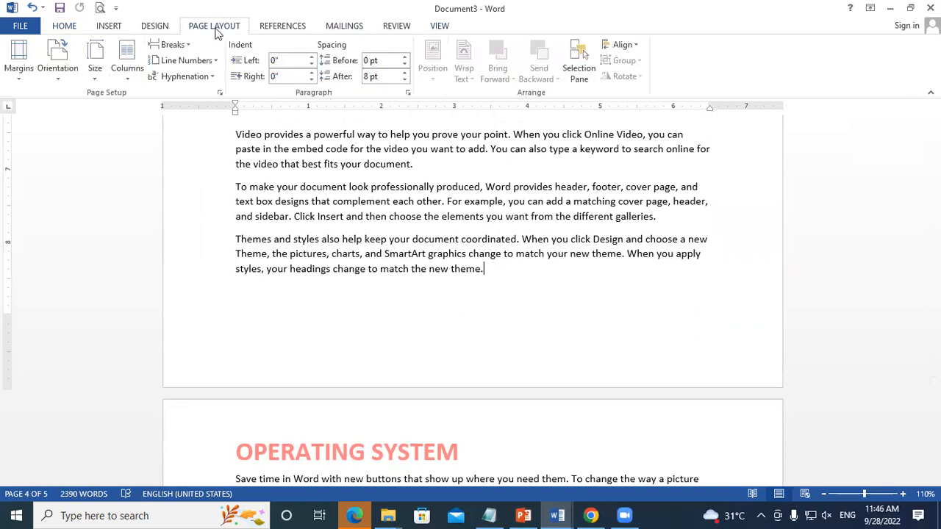
{"action": "left_click", "coordinate": [177, 44]}
{"action": "left_click", "coordinate": [213, 226]}
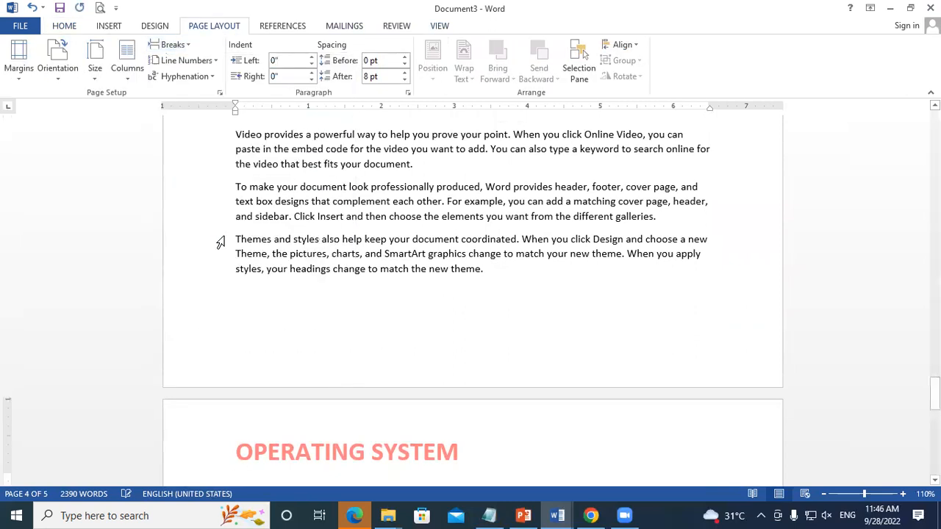
{"action": "scroll", "coordinate": [454, 277], "scroll_direction": "down", "scroll_amount": 3}
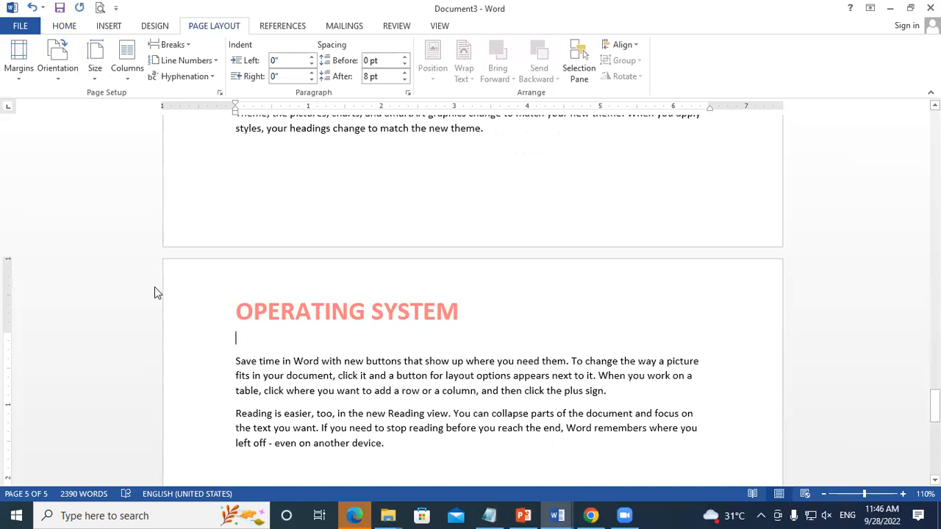
Unlink Section 3's header from the previous section and change its text to MEMORY
{"action": "double_click", "coordinate": [230, 323]}
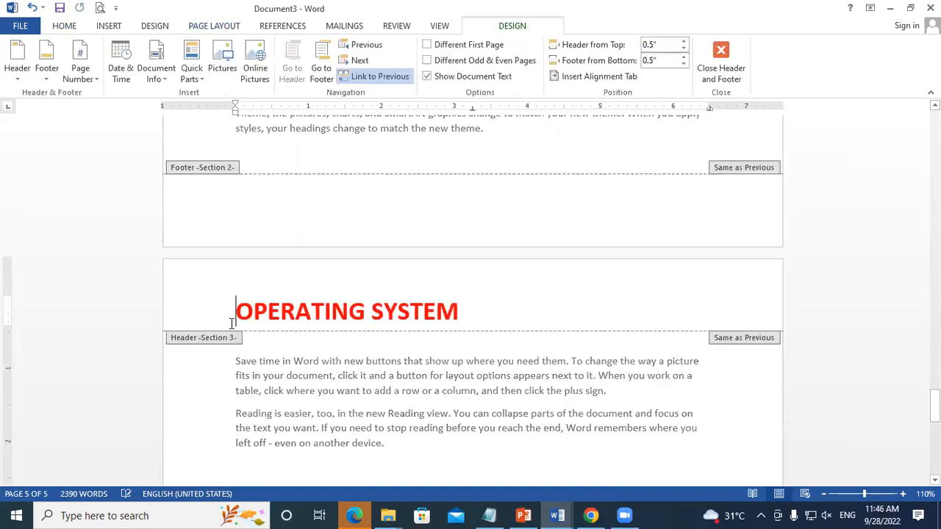
{"action": "left_click", "coordinate": [361, 78]}
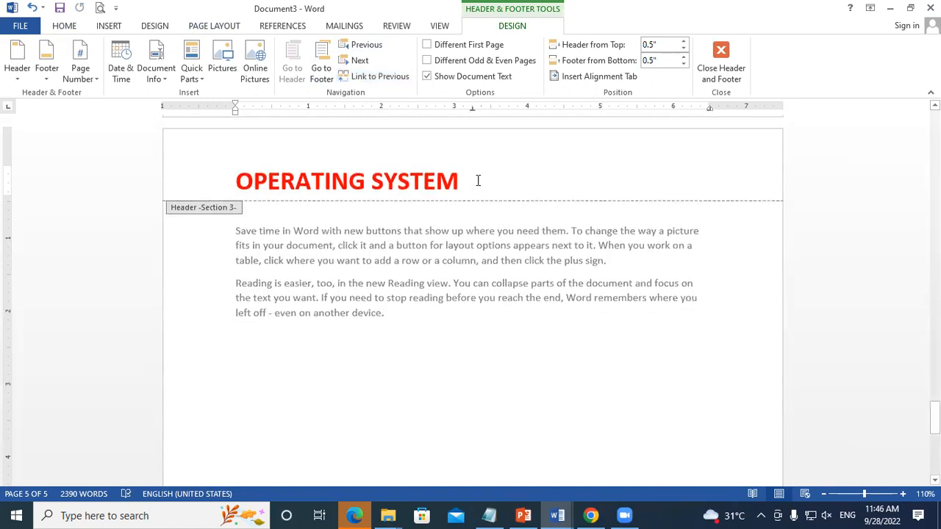
{"action": "left_click_drag", "start_coordinate": [478, 181], "coordinate": [3, 182]}
{"action": "type", "text": "MEMORY"}
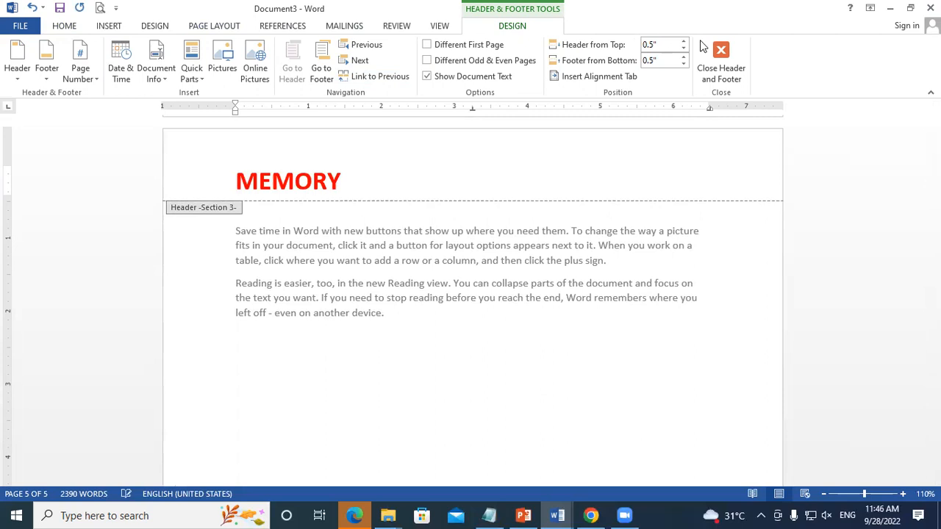
{"action": "left_click", "coordinate": [722, 60]}
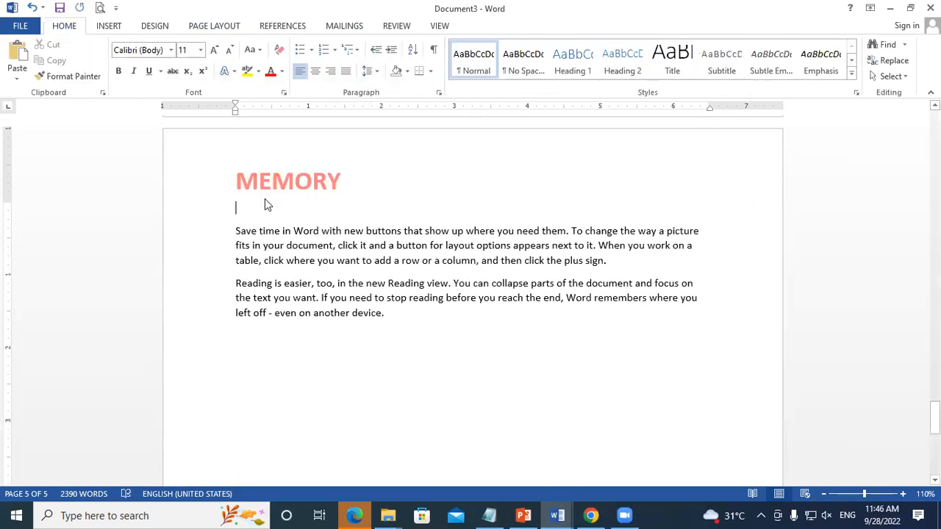
Add a paragraph with =RAND(50) to generate filler text, growing the document to 4780 words
{"action": "scroll", "coordinate": [264, 198], "scroll_direction": "up", "scroll_amount": 10}
{"action": "scroll", "coordinate": [266, 198], "scroll_direction": "down", "scroll_amount": 3}
{"action": "scroll", "coordinate": [266, 198], "scroll_direction": "up", "scroll_amount": 5}
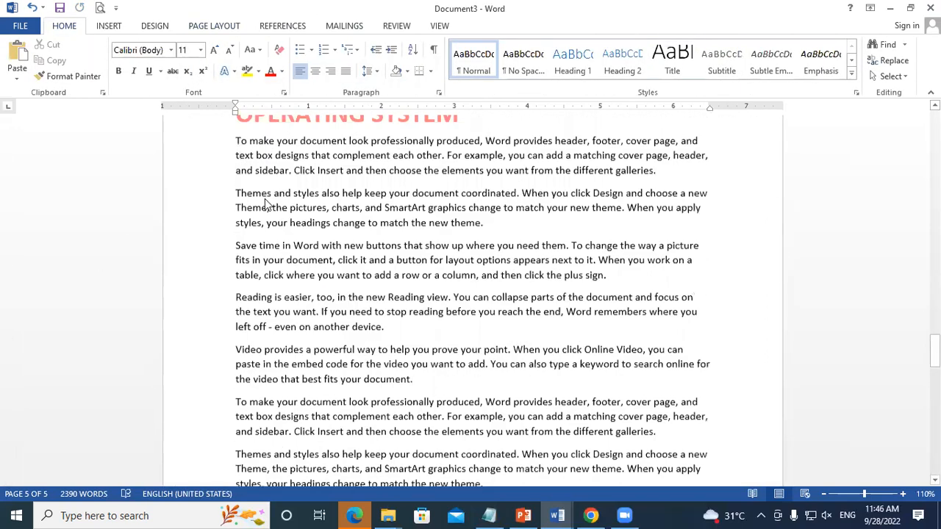
{"action": "scroll", "coordinate": [265, 200], "scroll_direction": "down", "scroll_amount": 12}
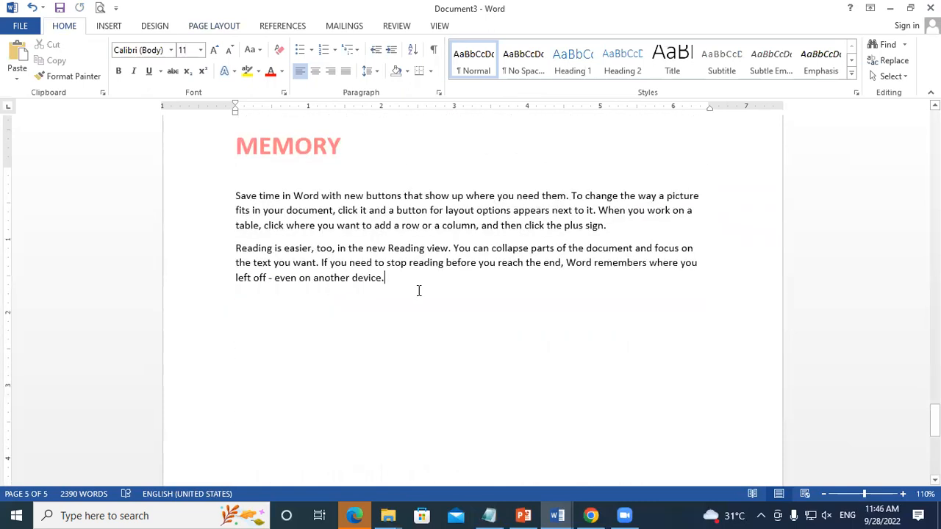
{"action": "key", "text": "Return"}
{"action": "type", "text": "=RAND"}
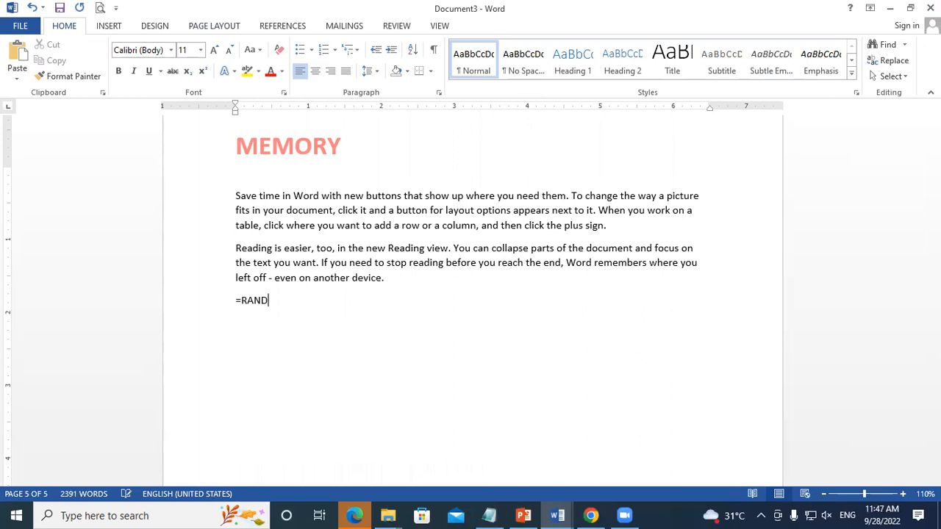
{"action": "type", "text": "(50)"}
{"action": "key", "text": "Return"}
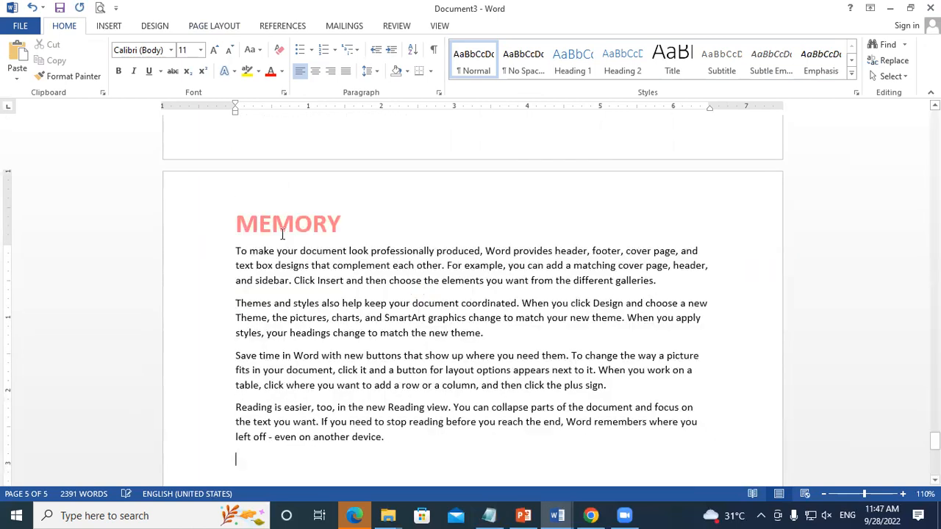
{"action": "scroll", "coordinate": [282, 234], "scroll_direction": "down", "scroll_amount": 12}
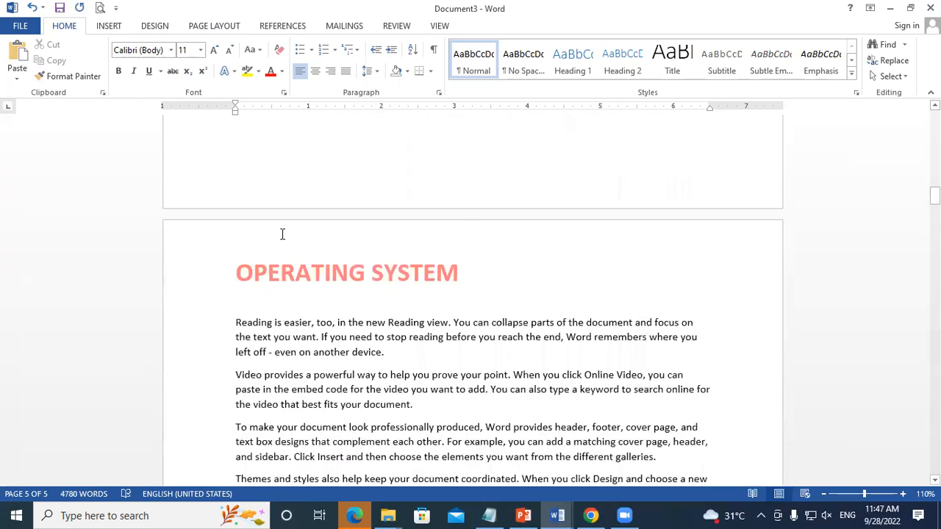
{"action": "scroll", "coordinate": [281, 234], "scroll_direction": "up", "scroll_amount": 5}
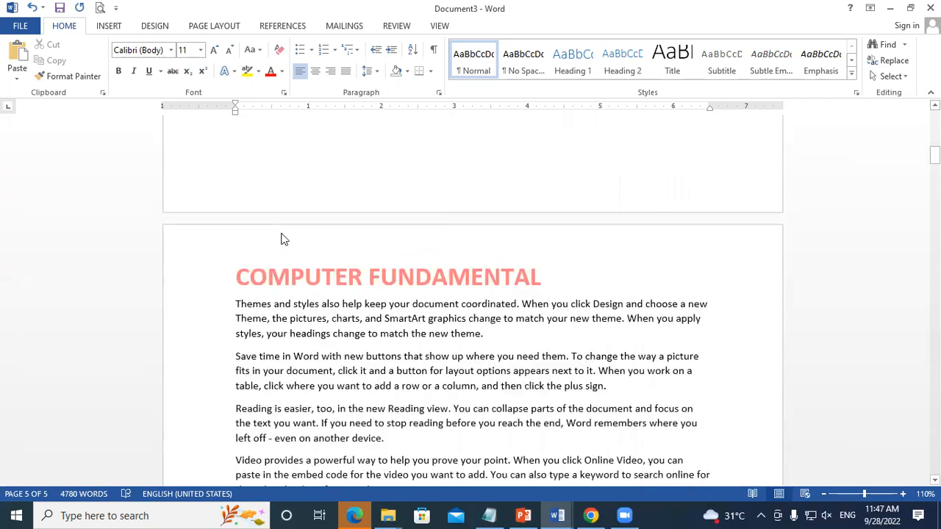
{"action": "scroll", "coordinate": [283, 239], "scroll_direction": "up", "scroll_amount": 15}
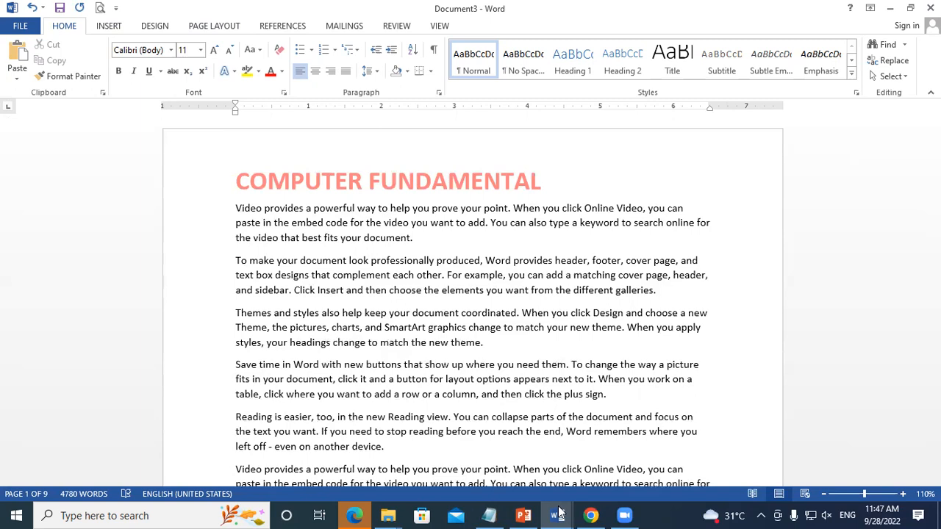
{"action": "left_click", "coordinate": [561, 514]}
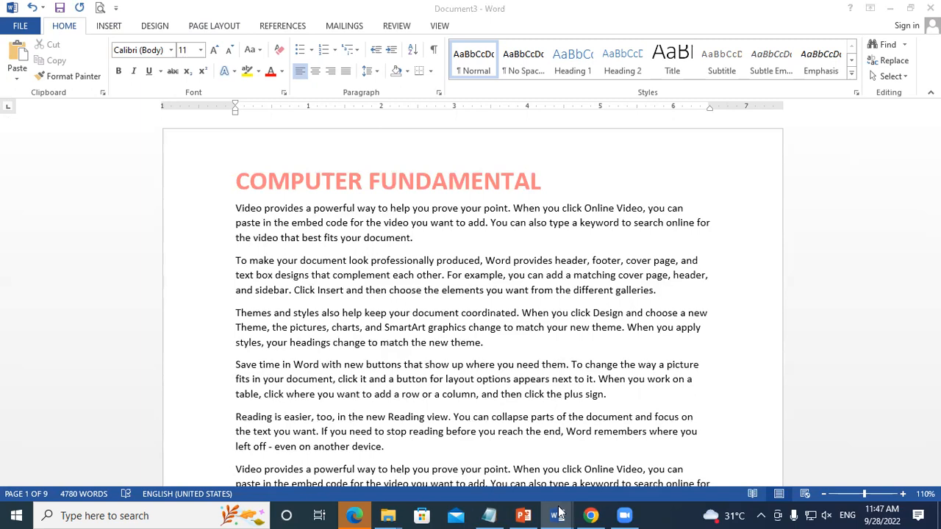